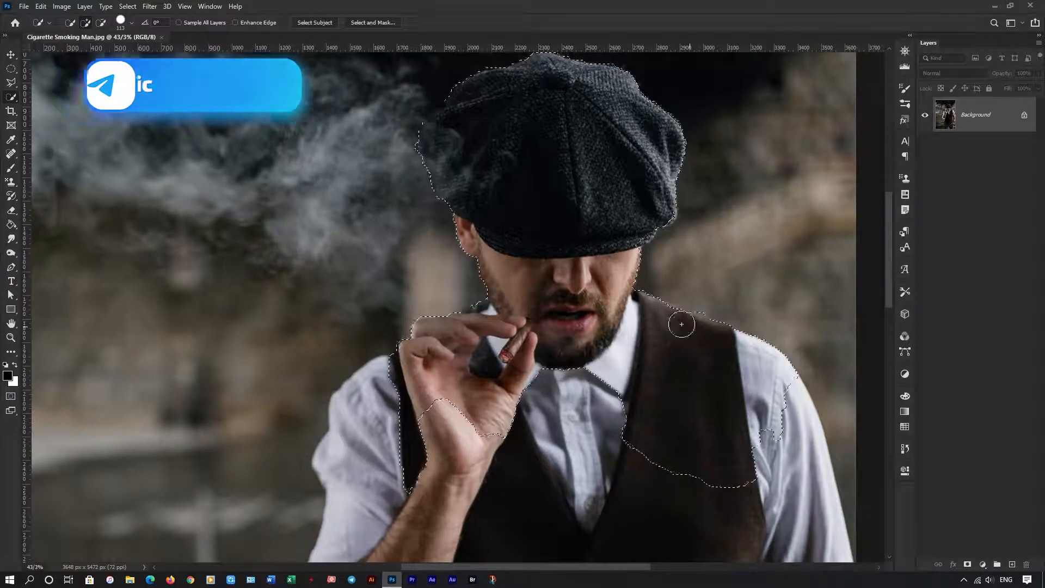
Extend the quick selection over the rest of the man's vest, both sleeves and trousers
scroll(668, 332, "down", 4)
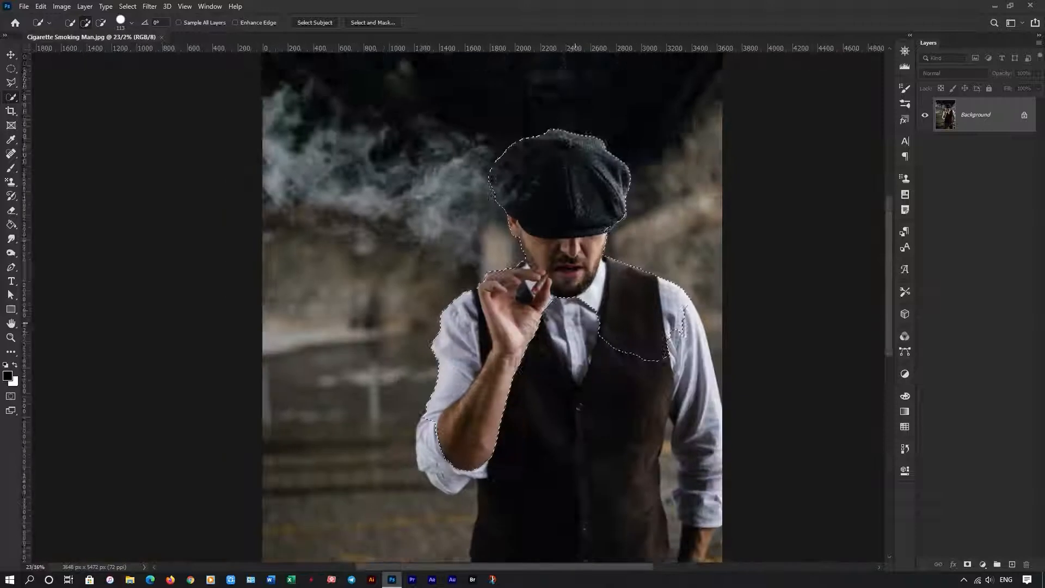
scroll(711, 327, "down", 4)
mouse_move(712, 326)
left_mouse_down()
mouse_move(617, 560)
mouse_move(457, 354)
left_mouse_up()
scroll(639, 312, "down", 7)
Subtract the background gap between the vest and the lowered arm from the selection, using a brush of about 14 px
scroll(679, 163, "up", 8)
left_click_drag(635, 145, 599, 145)
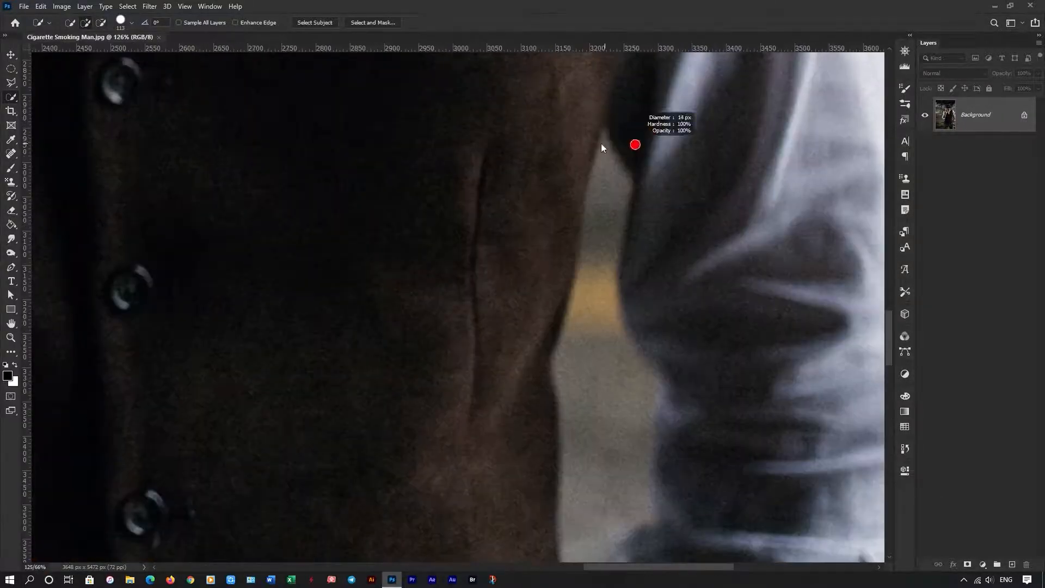
scroll(626, 131, "up", 3)
scroll(661, 242, "down", 6)
left_click_drag(642, 233, 613, 446)
scroll(711, 362, "down", 4)
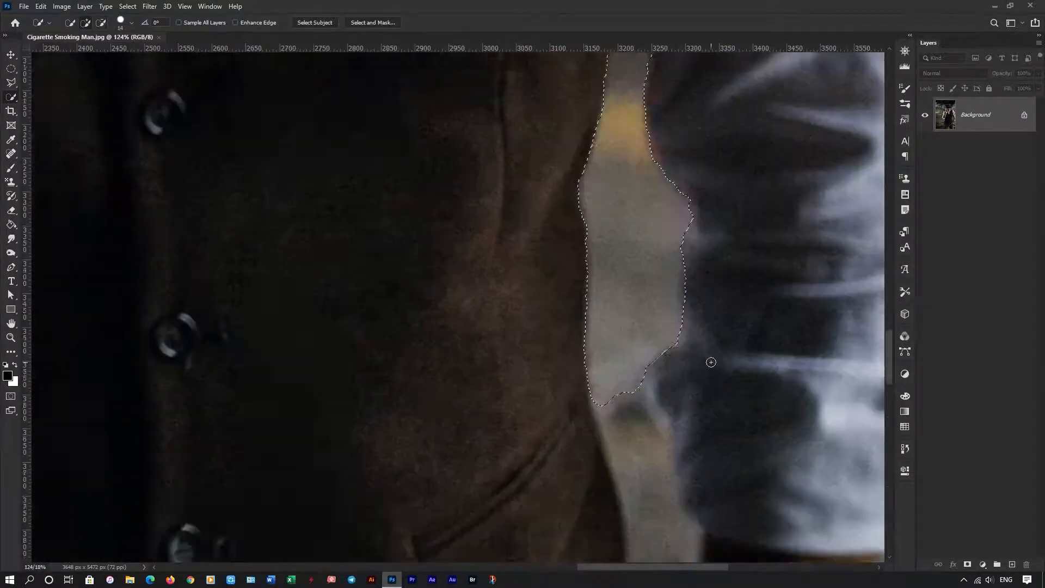
left_click_drag(625, 205, 639, 537)
scroll(694, 388, "down", 3)
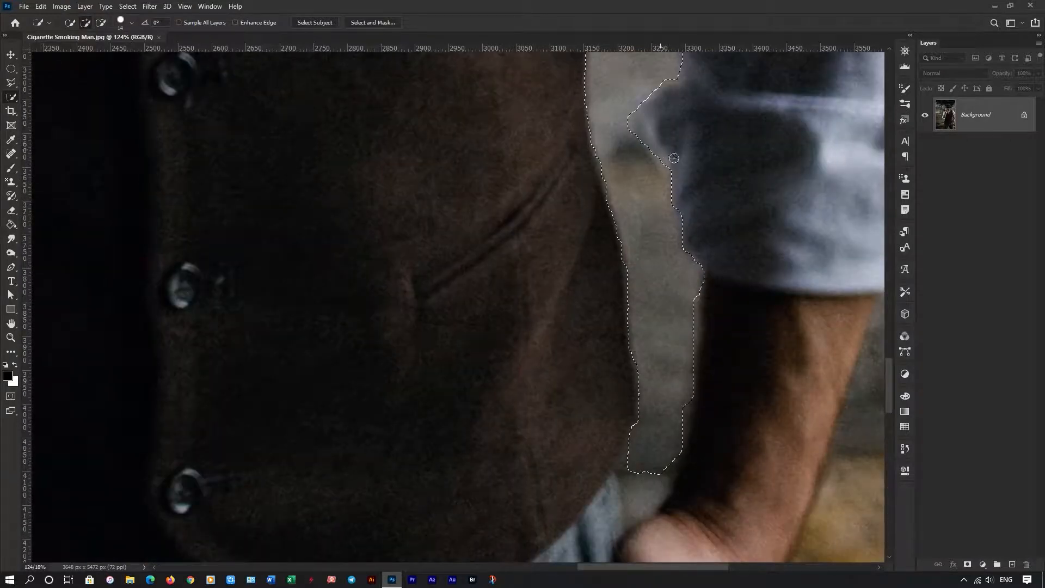
scroll(632, 288, "down", 8)
mouse_move(642, 291)
left_mouse_down()
mouse_move(685, 270)
mouse_move(638, 318)
mouse_move(659, 267)
mouse_move(626, 304)
mouse_move(727, 273)
mouse_move(748, 276)
left_mouse_up()
key("ctrl+z")
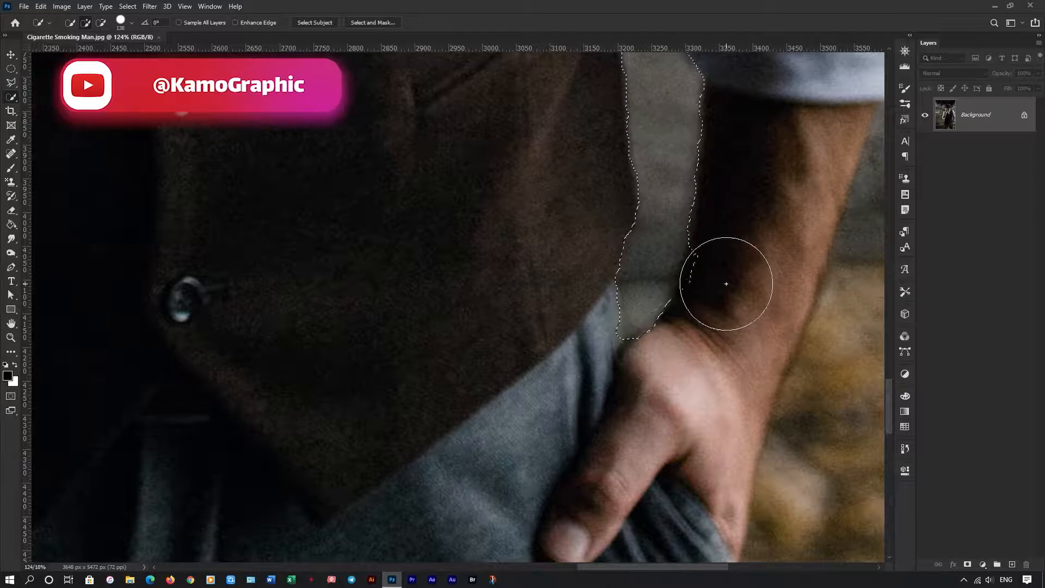
Subtract the background between the man's legs from the selection
scroll(727, 284, "down", 5)
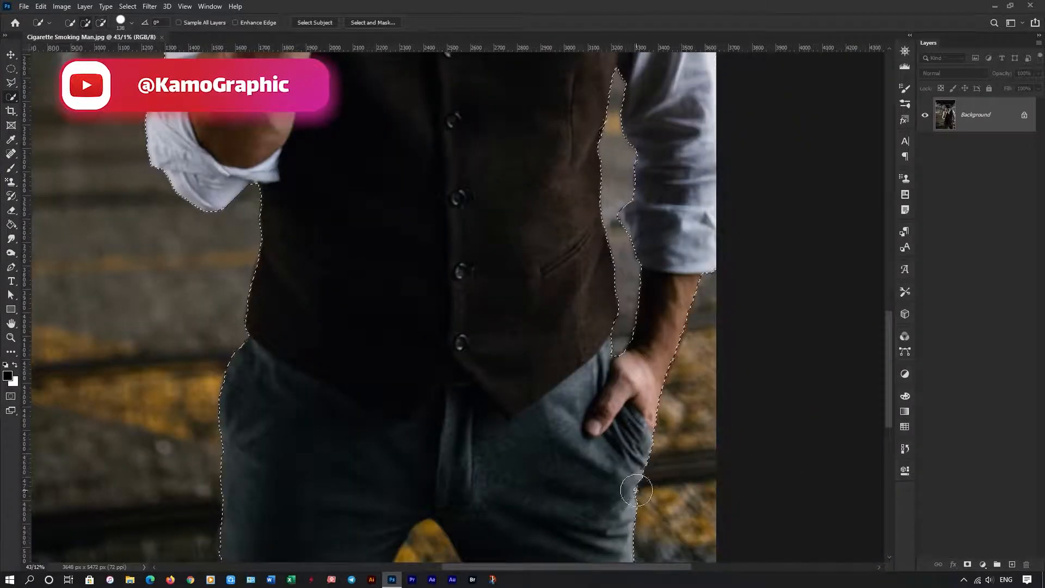
scroll(404, 455, "down", 3)
mouse_move(426, 370)
left_mouse_down()
mouse_move(410, 374)
mouse_move(432, 382)
left_mouse_up()
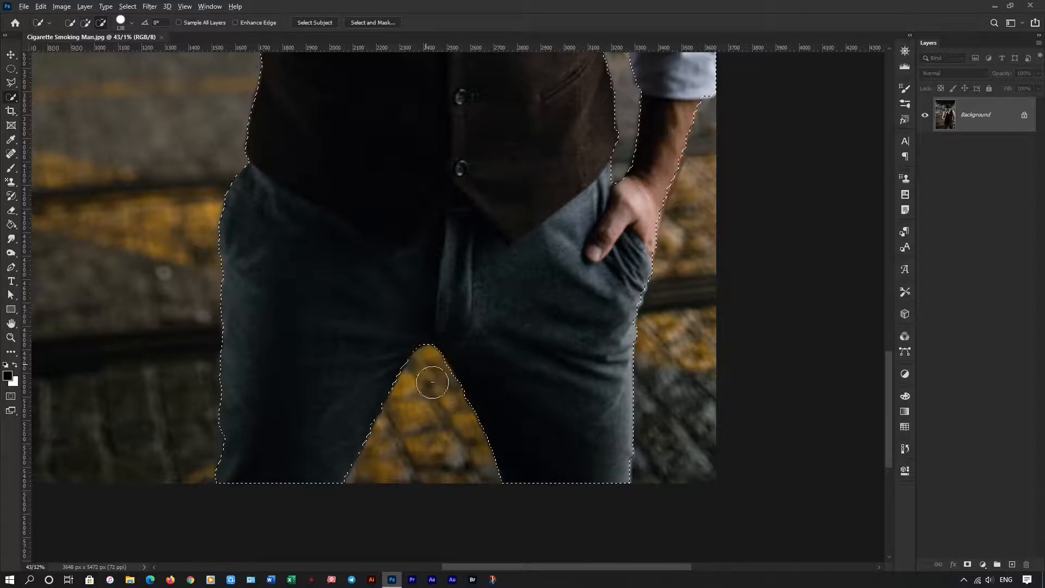
scroll(517, 226, "down", 3)
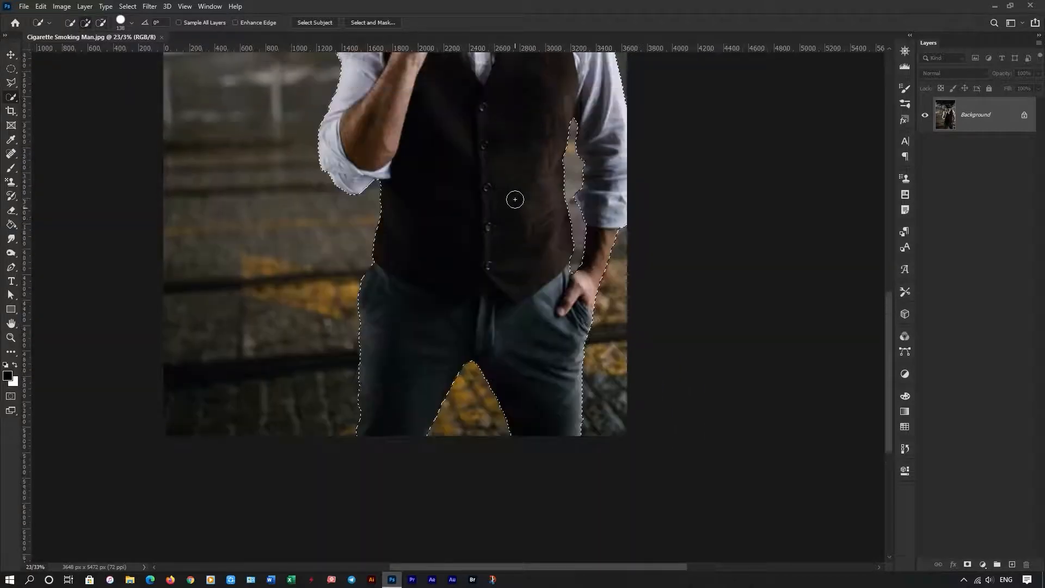
Open the selection in Select and Mask and refine its edge along the ear, cheek and beard with the Refine Edge brush
scroll(515, 199, "up", 5)
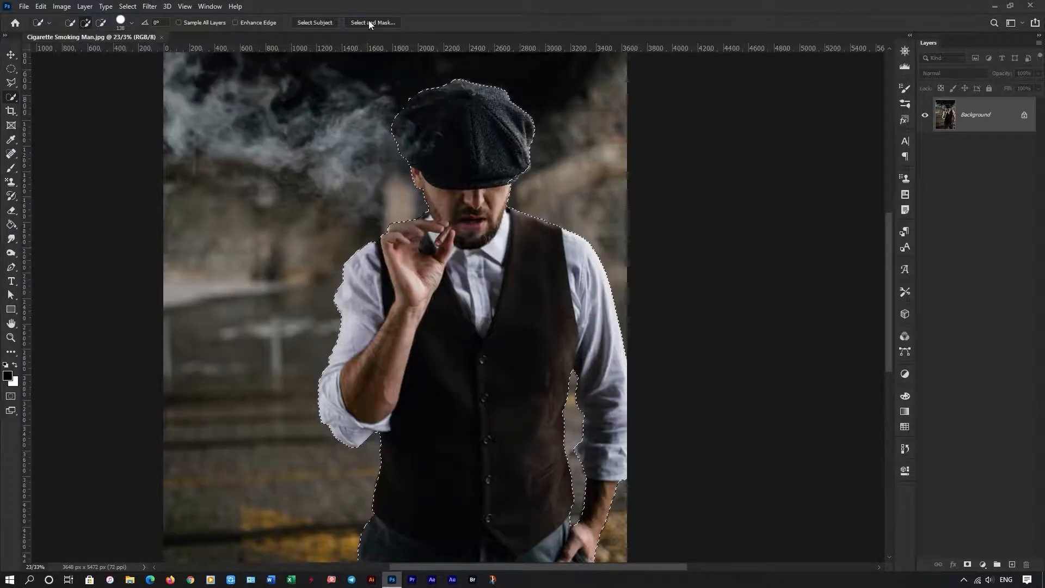
left_click(373, 22)
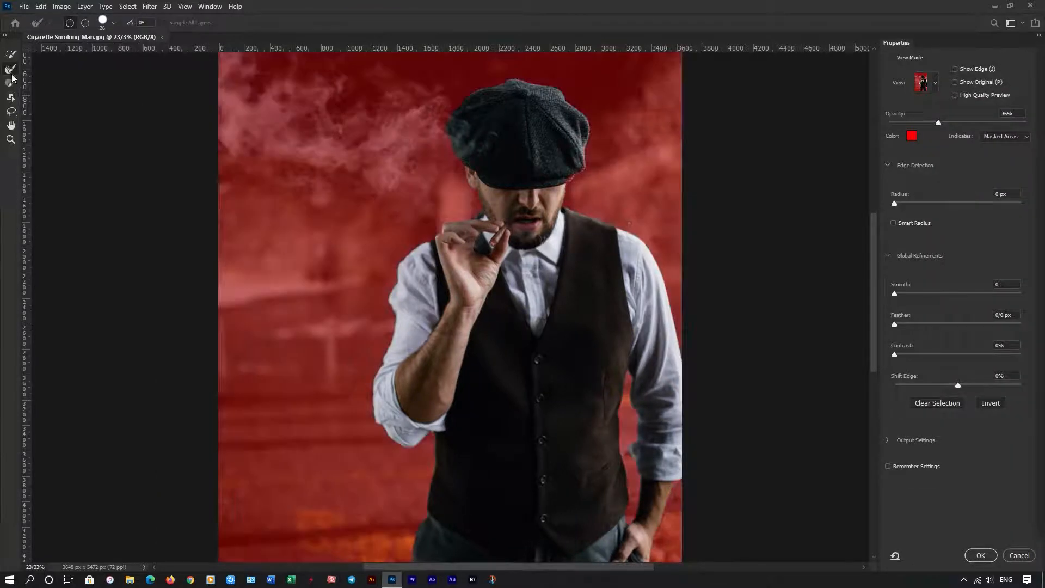
scroll(487, 198, "up", 10)
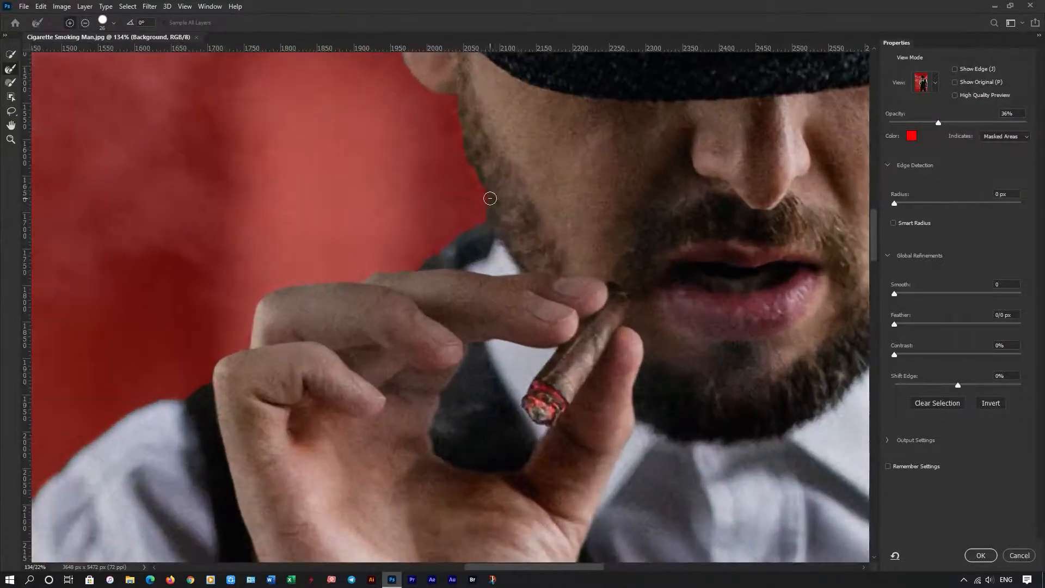
scroll(487, 198, "up", 2)
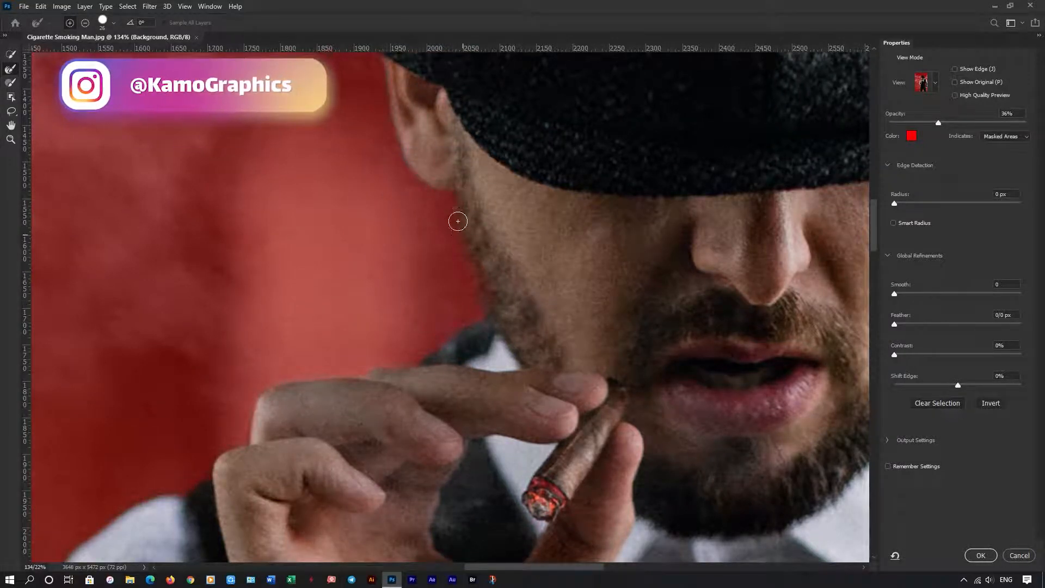
left_click_drag(672, 250, 187, 276)
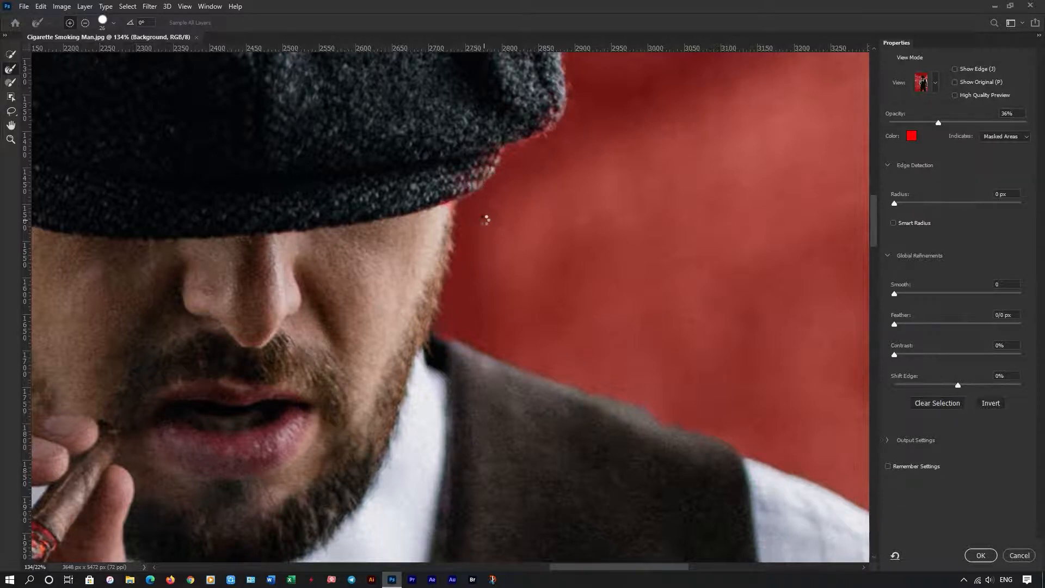
Refine the selection edge around the cap and its brim with the Refine Edge brush
scroll(485, 220, "down", 3)
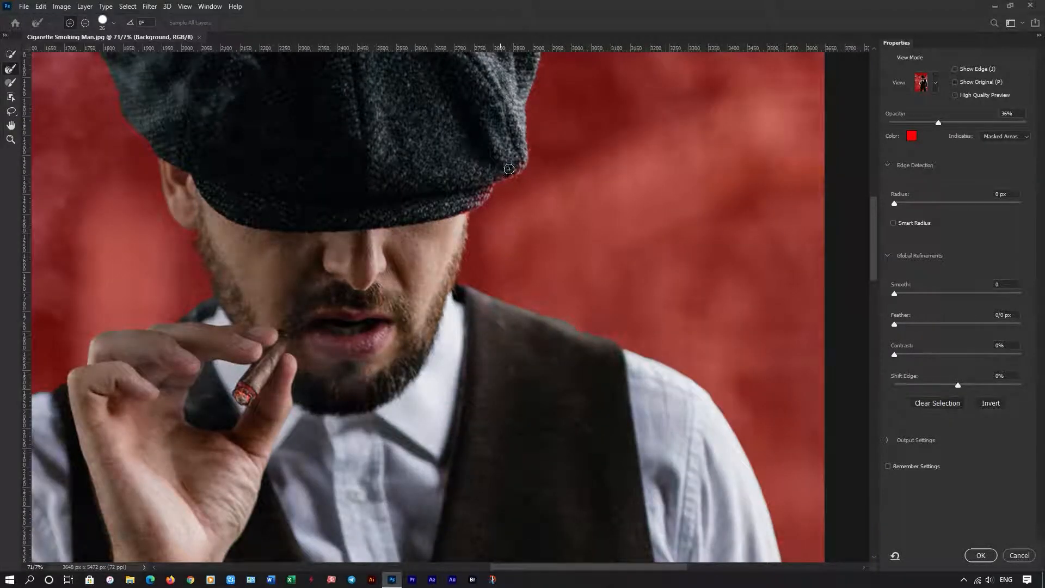
scroll(598, 260, "down", 2)
scroll(541, 219, "up", 3)
scroll(175, 119, "up", 2)
left_click(9, 82)
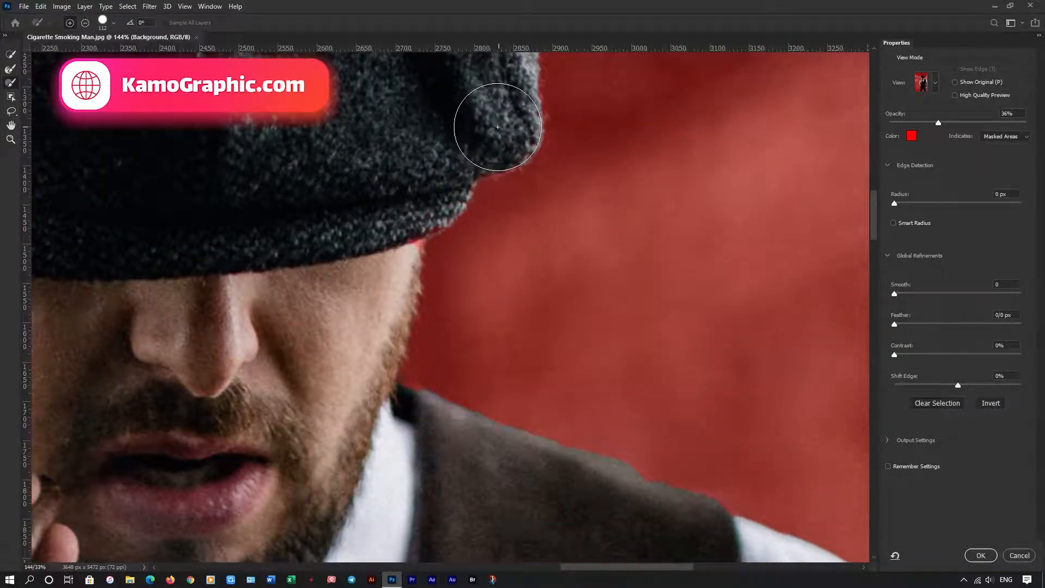
left_click(9, 68)
scroll(565, 401, "down", 2)
scroll(474, 273, "up", 2)
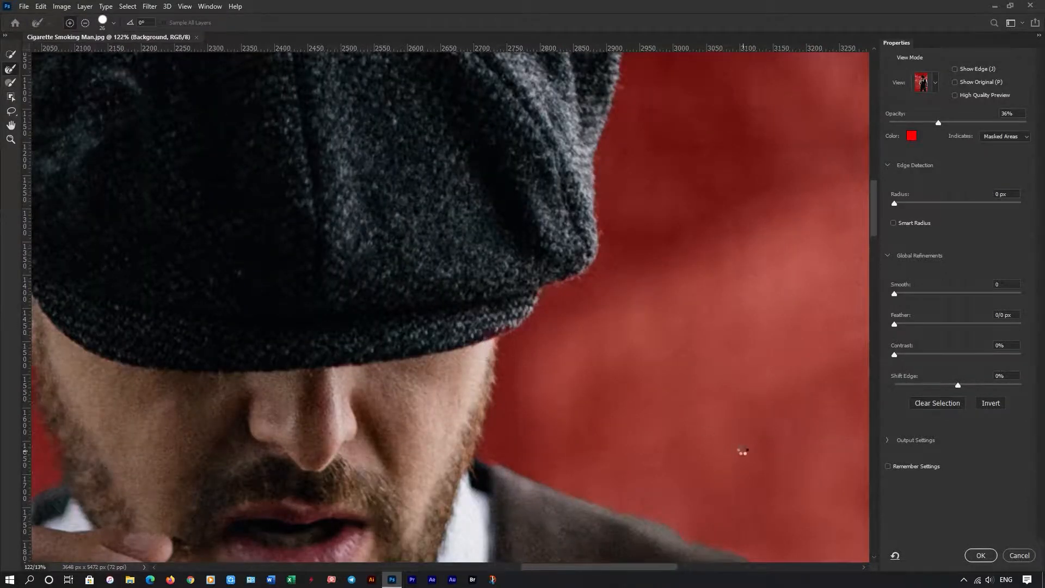
Refine the selection edge along the shoulder, lowered arm, vest gap, pocketed hand and adjoining trouser leg
scroll(742, 451, "down", 3)
scroll(417, 147, "up", 2)
scroll(476, 436, "down", 2)
scroll(401, 82, "down", 2)
scroll(401, 82, "down", 1)
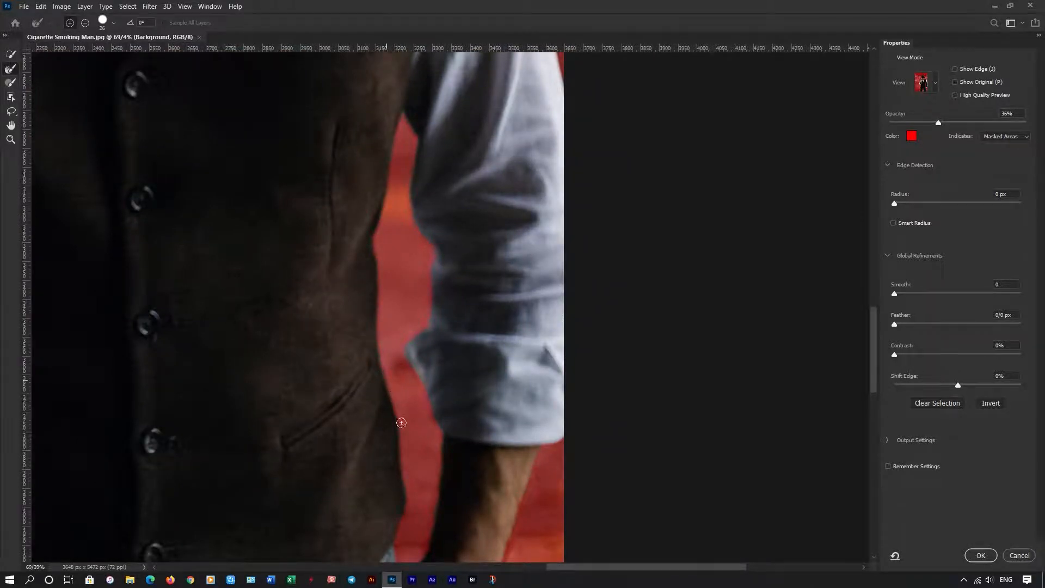
scroll(419, 472, "down", 5)
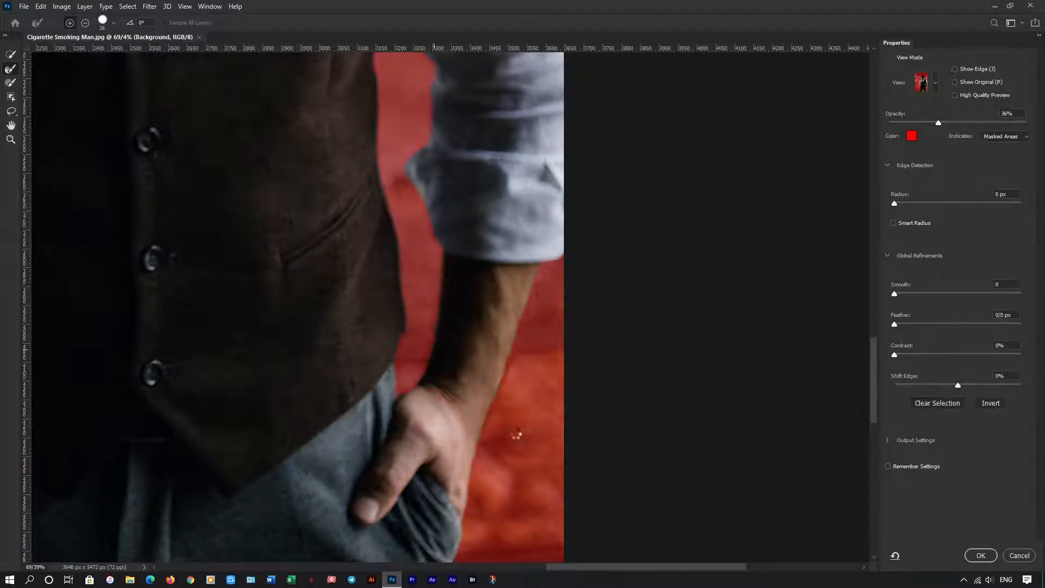
scroll(527, 293, "down", 15)
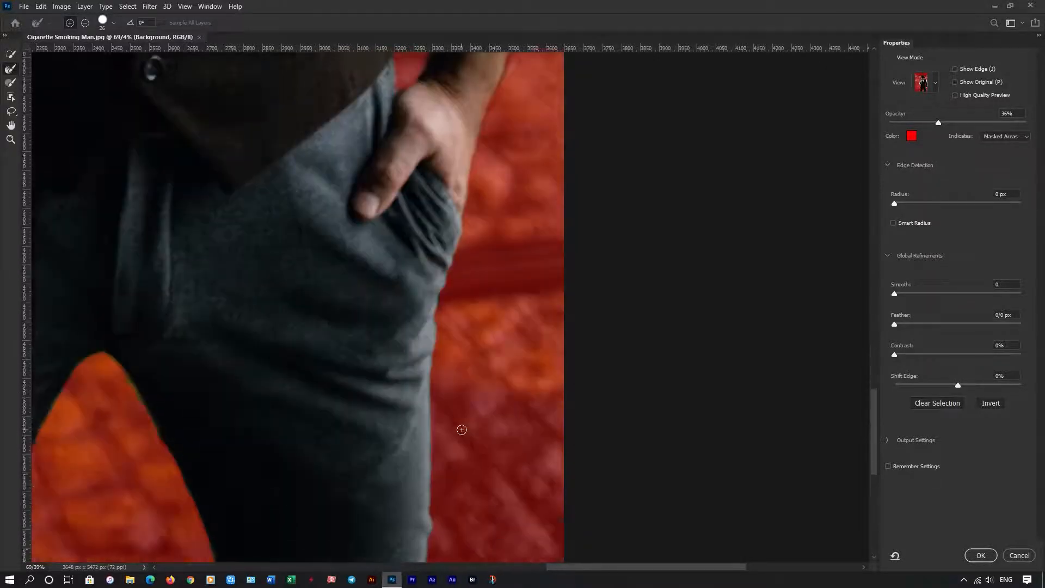
Refine the selection edge along the other trouser leg, inner legs and vest side, and apply the refined selection
scroll(756, 359, "left", 15)
scroll(741, 364, "right", 2)
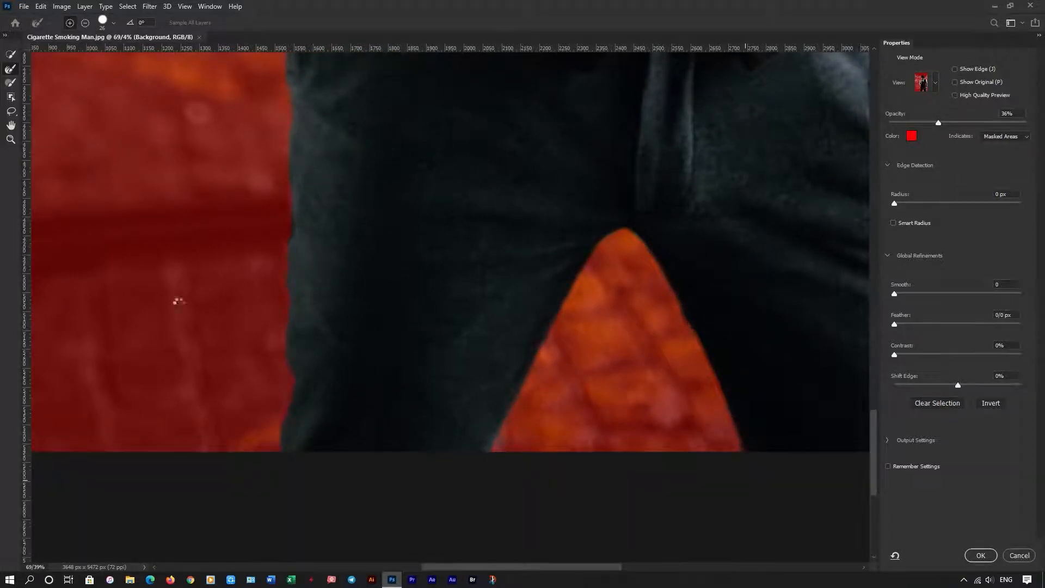
scroll(349, 272, "down", 3, "alt")
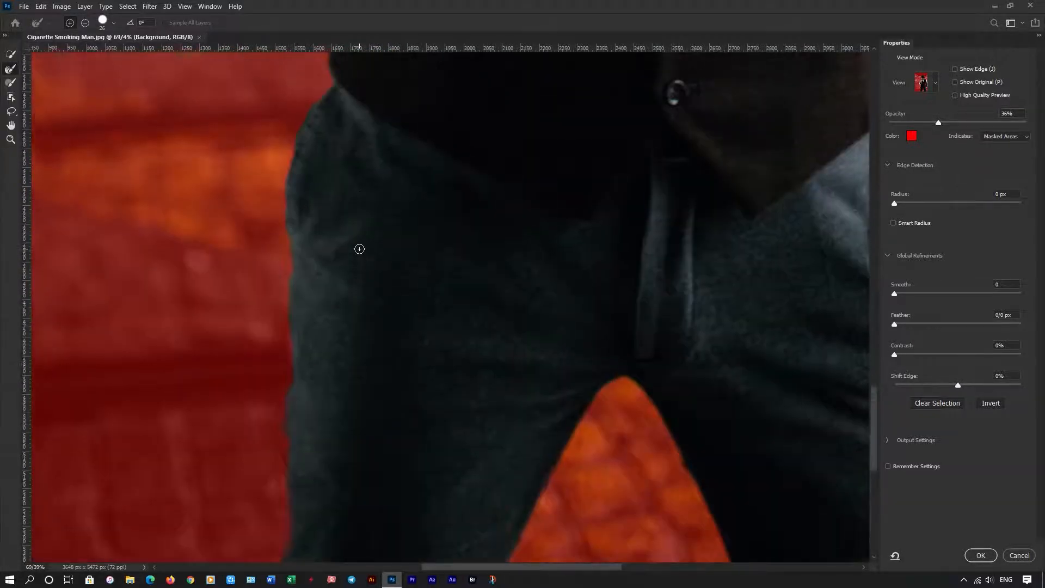
scroll(359, 248, "up", 3)
scroll(296, 473, "up", 8)
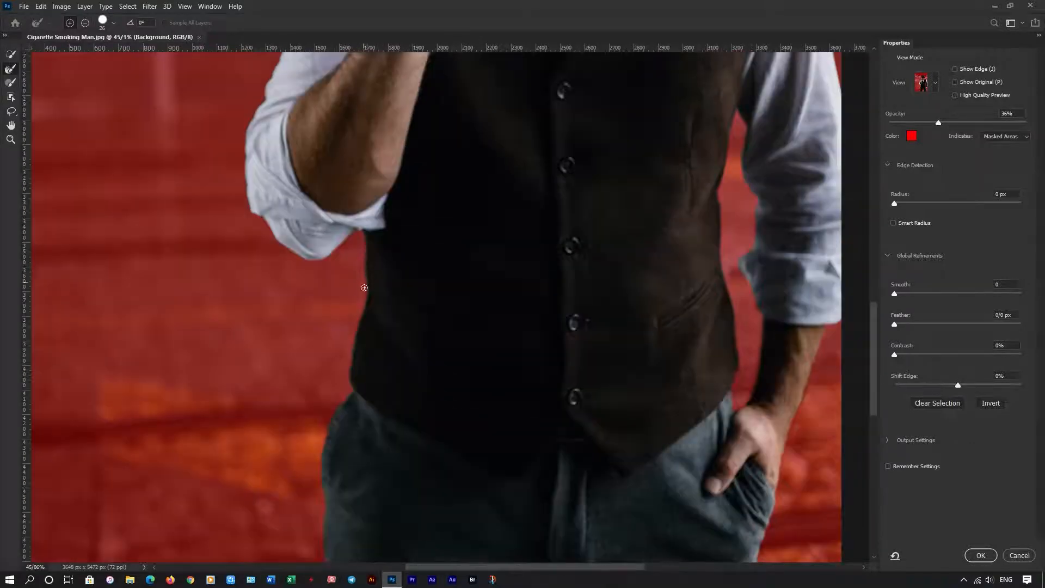
scroll(349, 385, "down", 5, "alt")
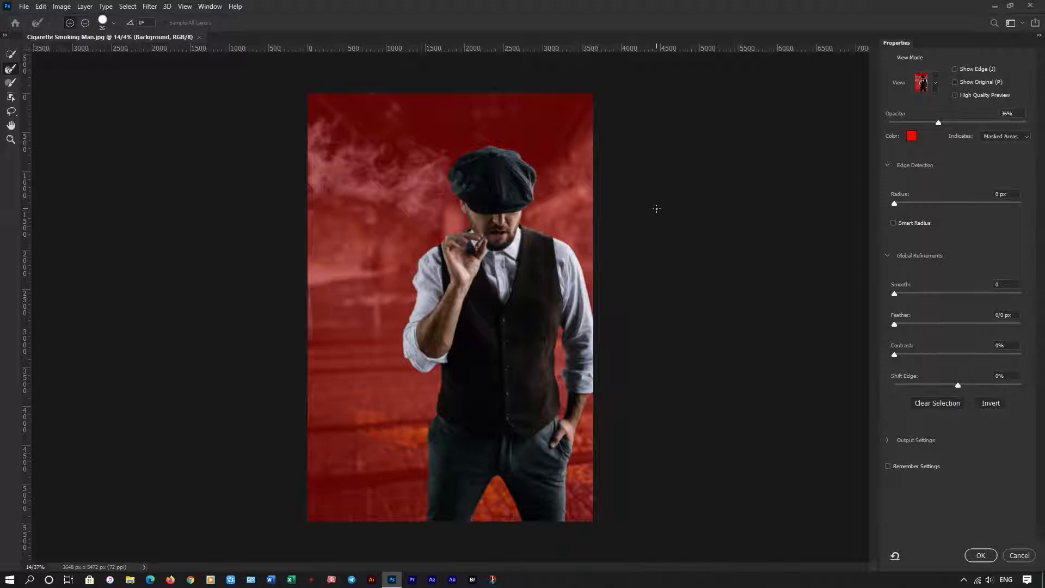
left_click(981, 558)
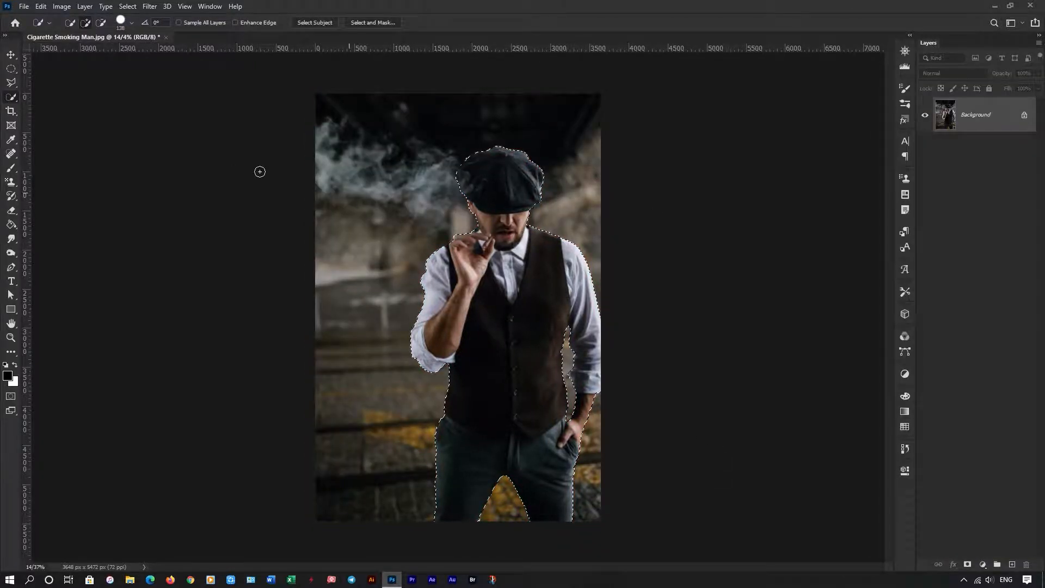
Copy the selected man to a new layer named "main" and hide the Background layer
key("ctrl+j")
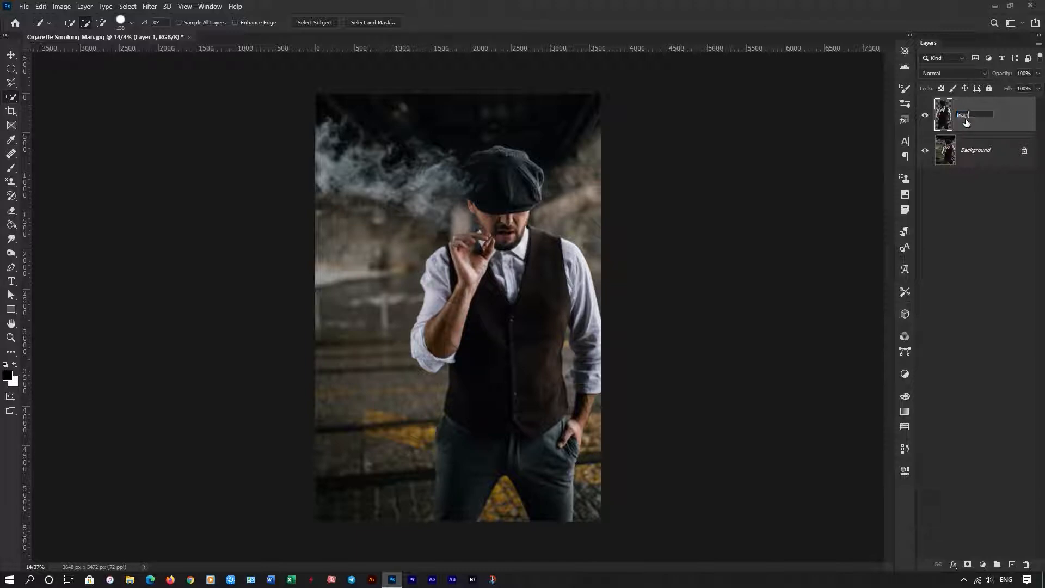
left_click(928, 156)
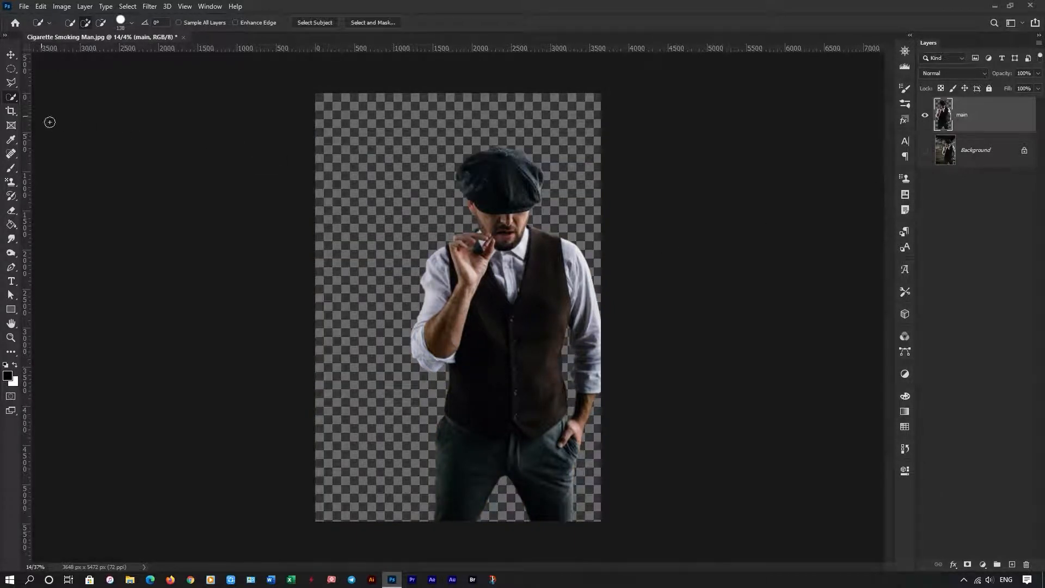
Widen the canvas equally on both sides of the man to about 7650 px using the Crop tool
left_click(8, 112)
key("c")
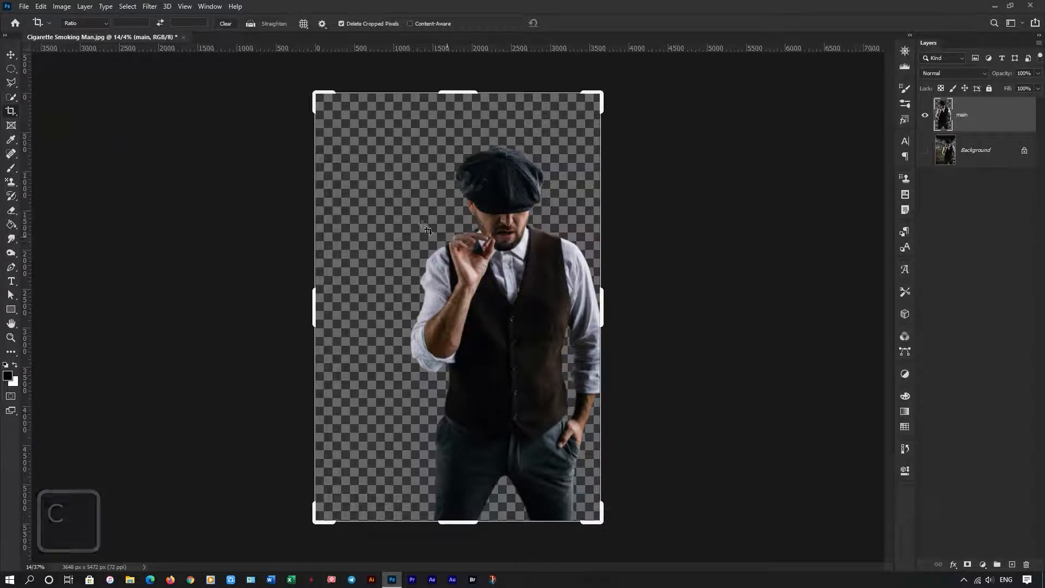
left_click_drag(607, 304, 758, 305)
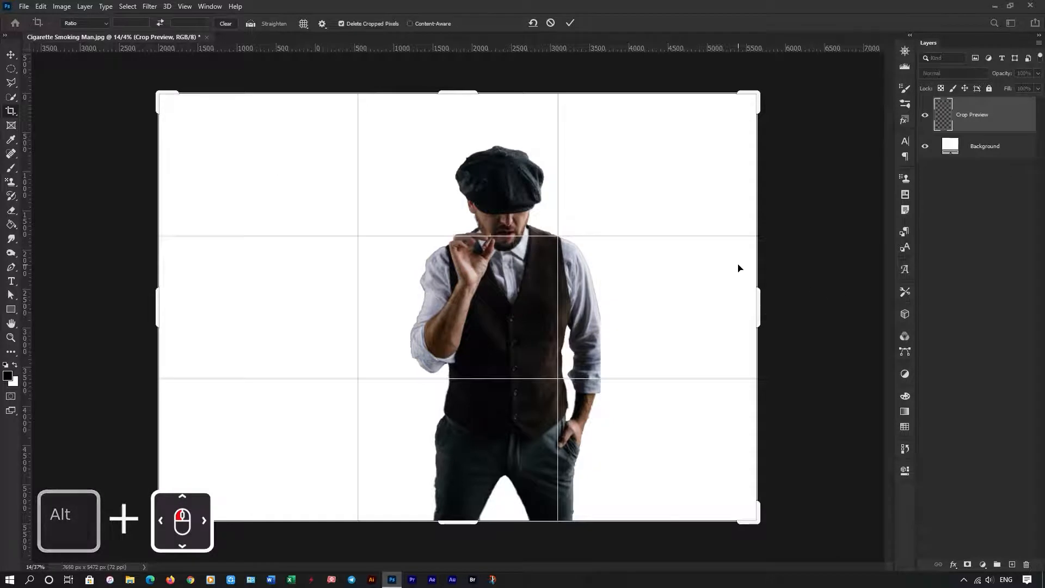
double_click(738, 267)
left_click(12, 57)
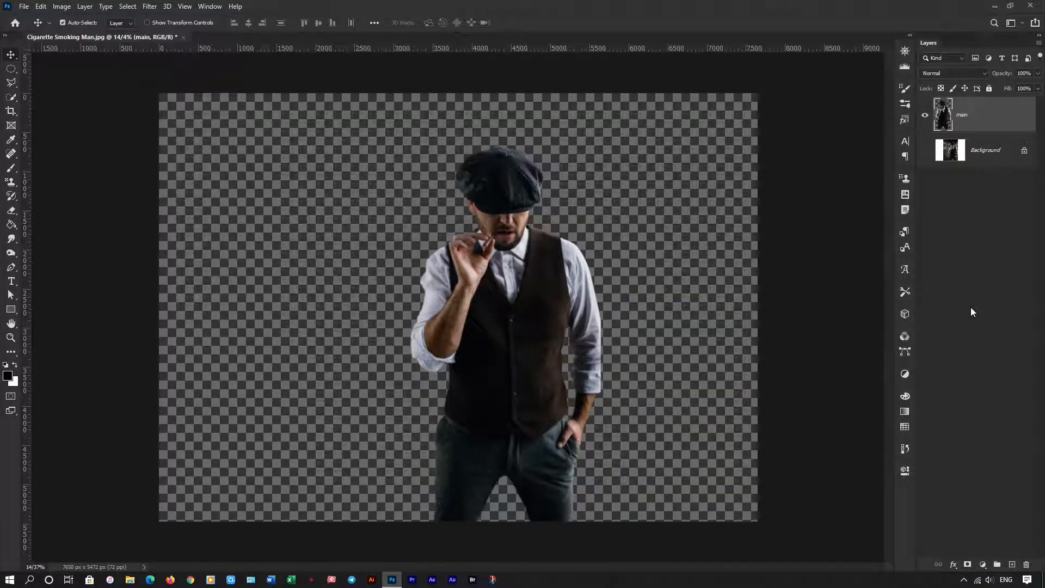
Add a Gradient Fill layer directly above the Background layer using the black-to-white gradient from the Basics presets
left_click(994, 160)
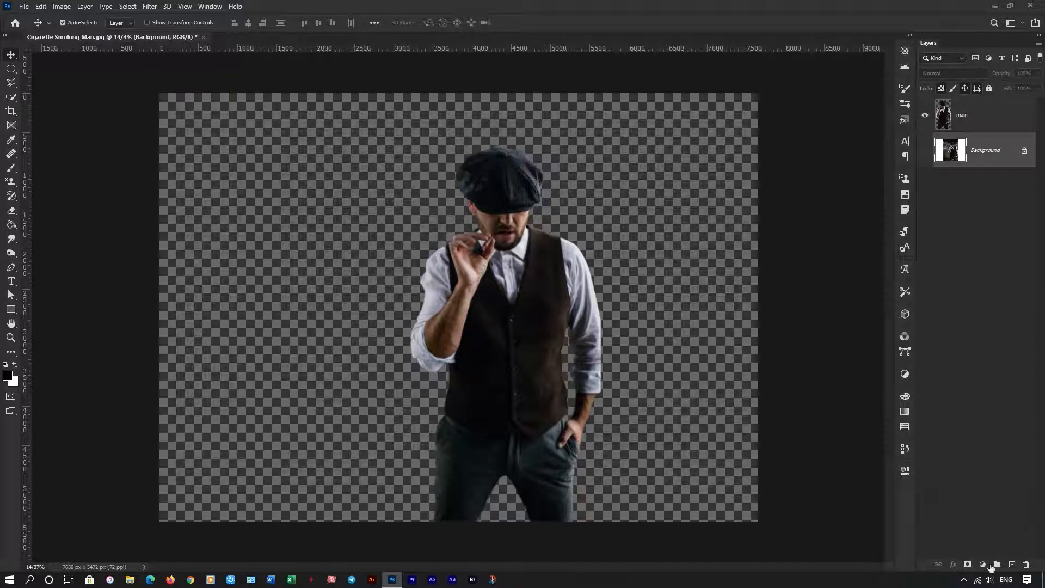
left_click(984, 565)
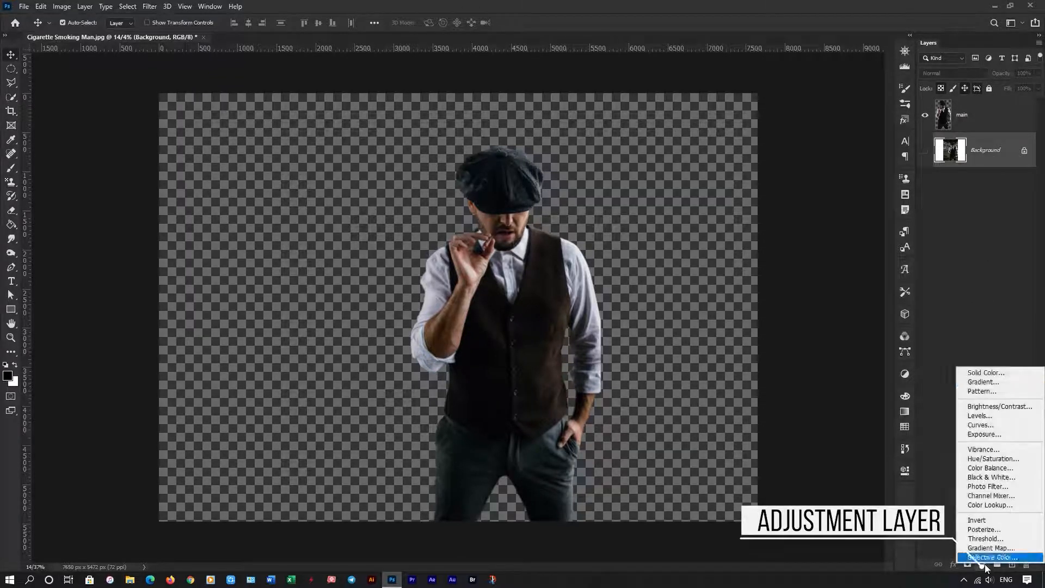
left_click(997, 382)
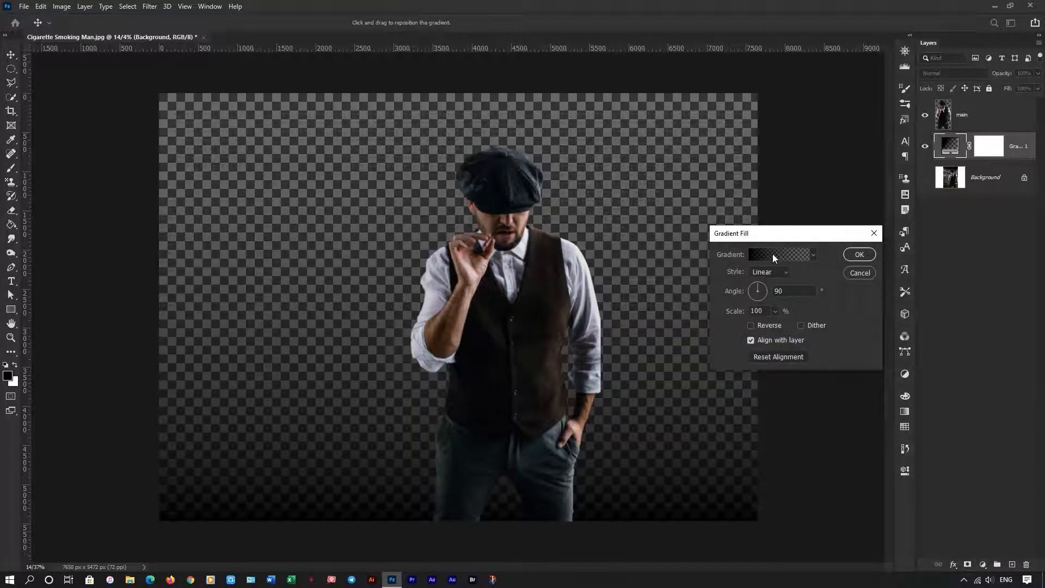
left_click(773, 254)
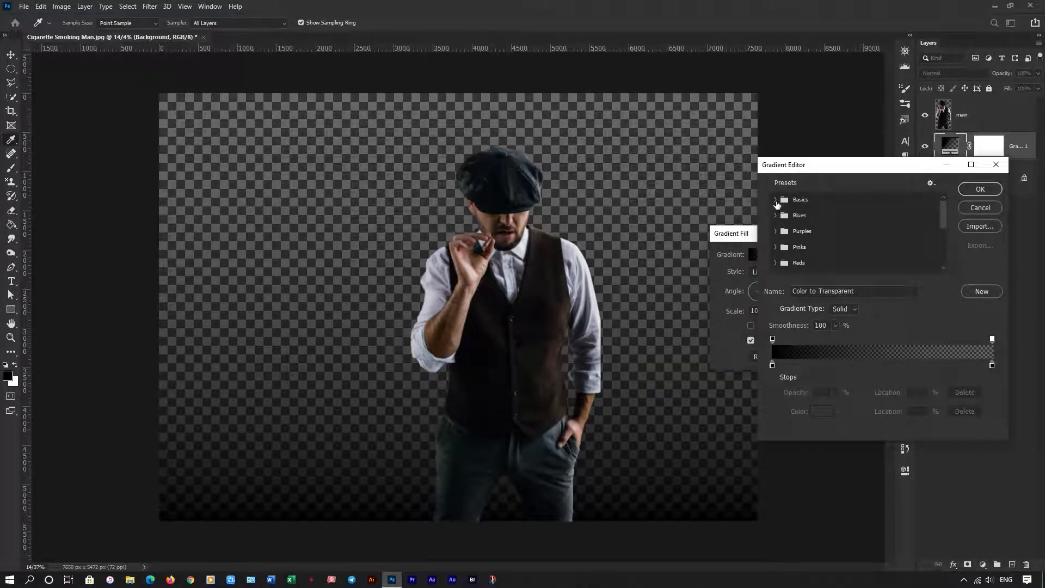
scroll(860, 218, "down", 3)
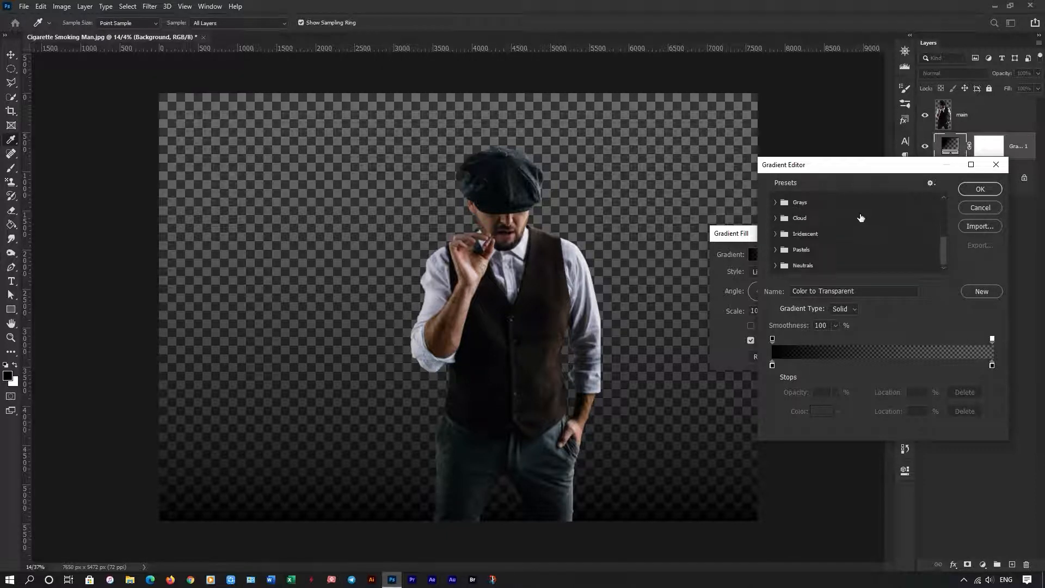
left_click_drag(945, 253, 947, 197)
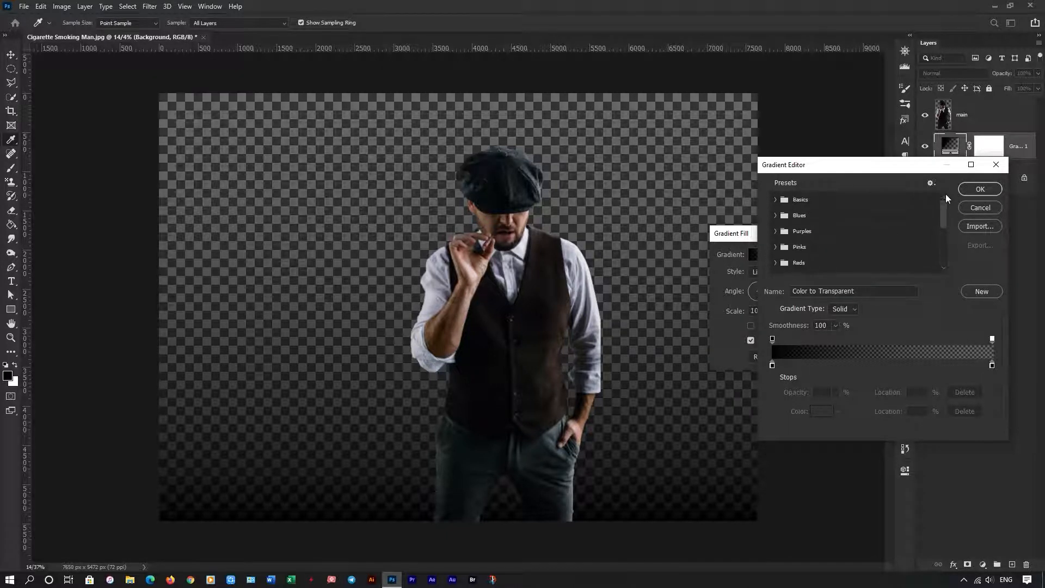
left_click(776, 199)
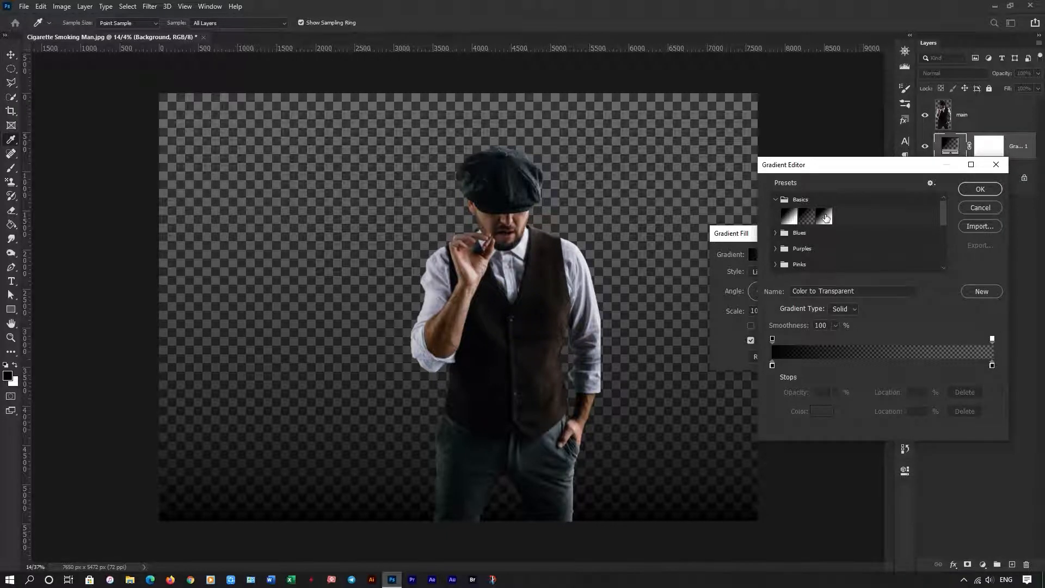
left_click(824, 217)
left_click(979, 189)
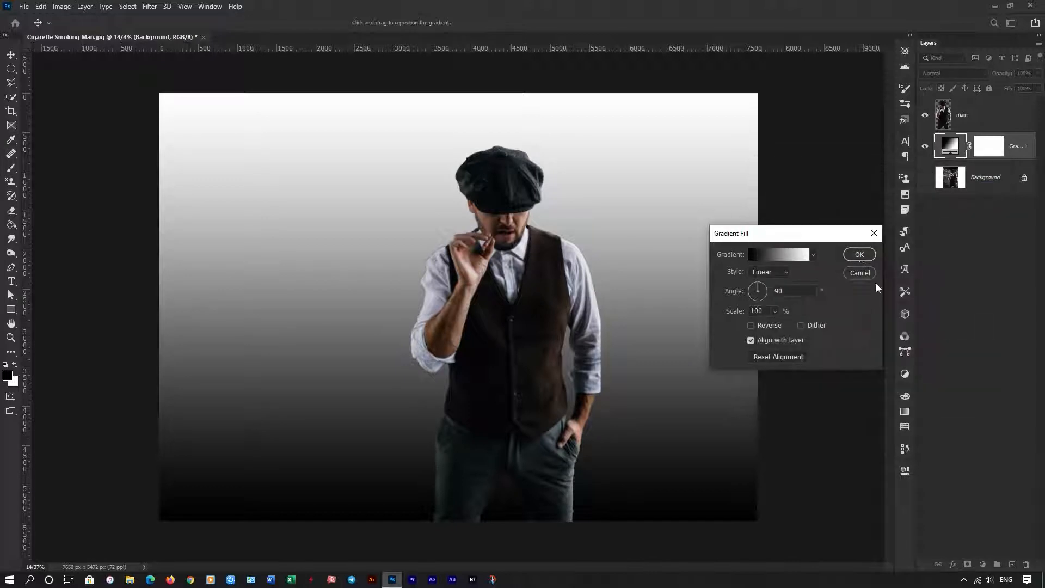
Make the gradient fill Radial and reversed, set its scale to 221%, and apply it
left_click(783, 275)
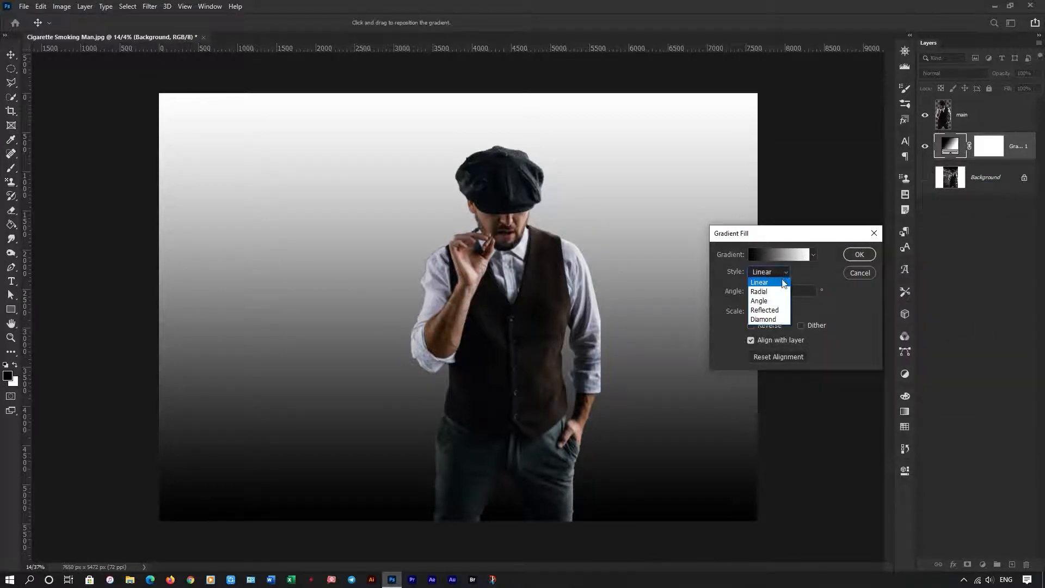
left_click(776, 295)
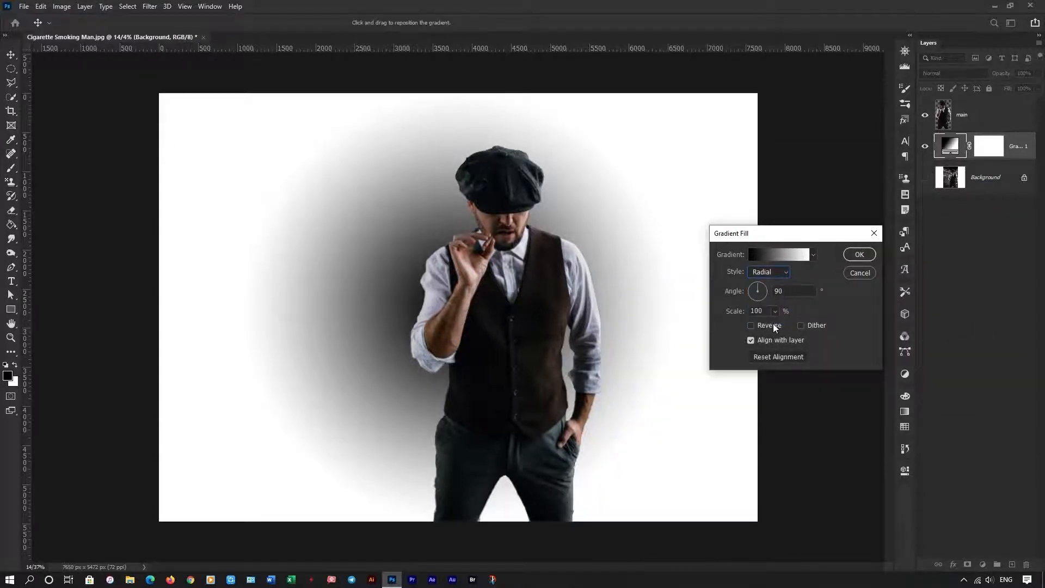
left_click(769, 325)
left_click(775, 310)
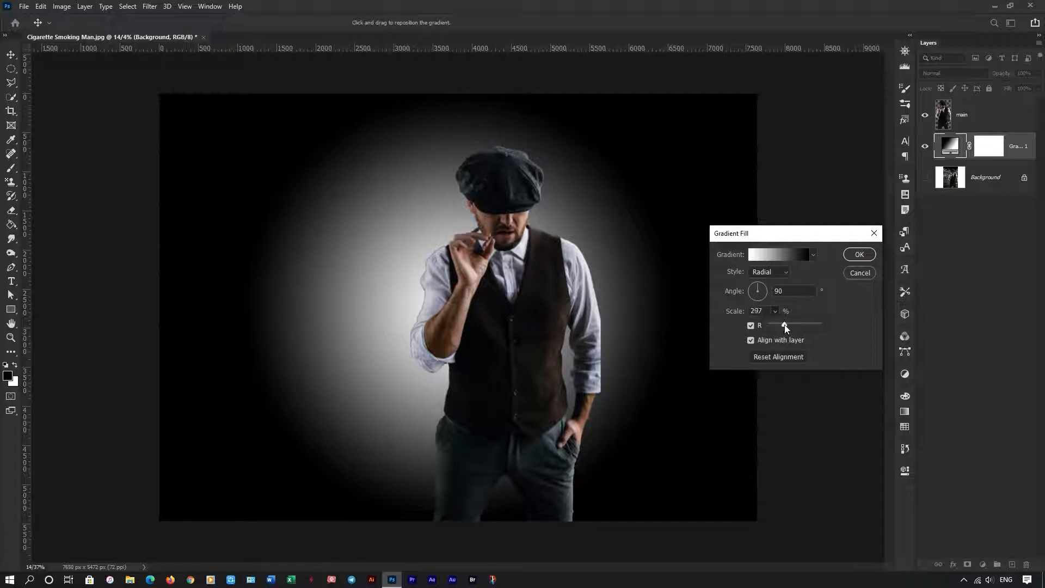
left_click_drag(781, 325, 780, 323)
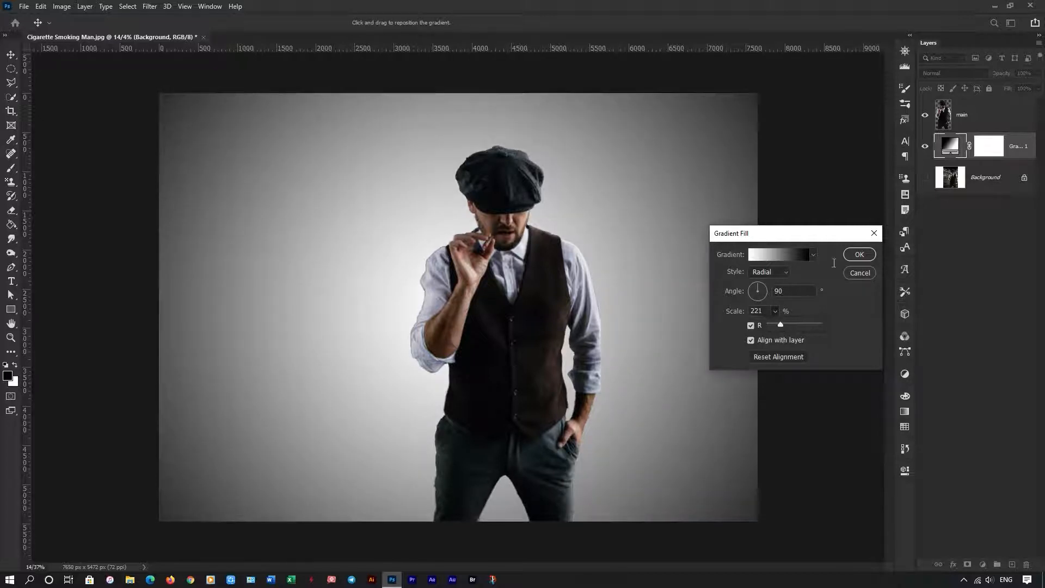
left_click(864, 256)
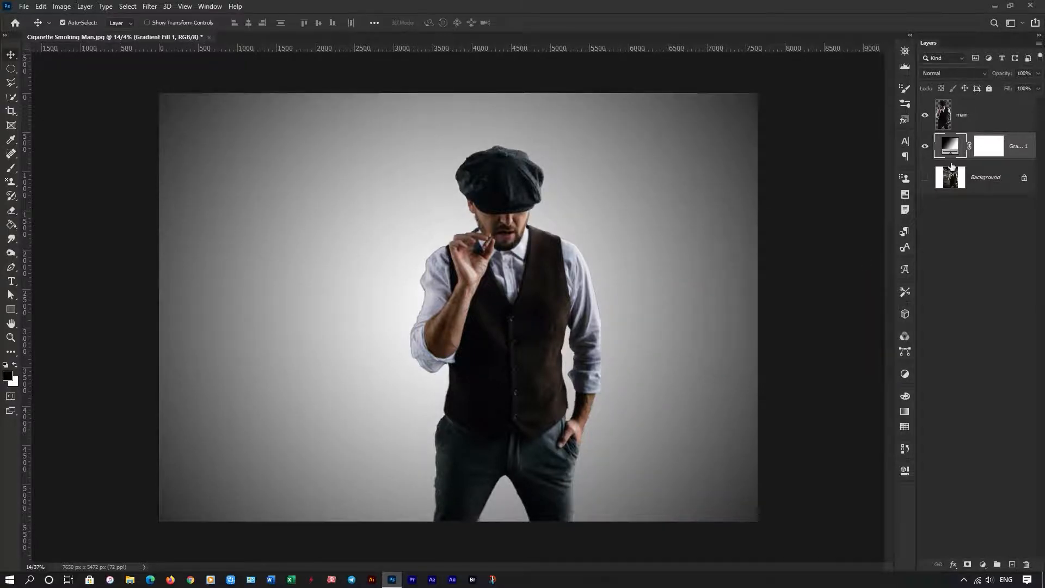
Duplicate the "main" layer, place the copy beneath the original, and rename the copy "liqufy"
left_click(979, 116)
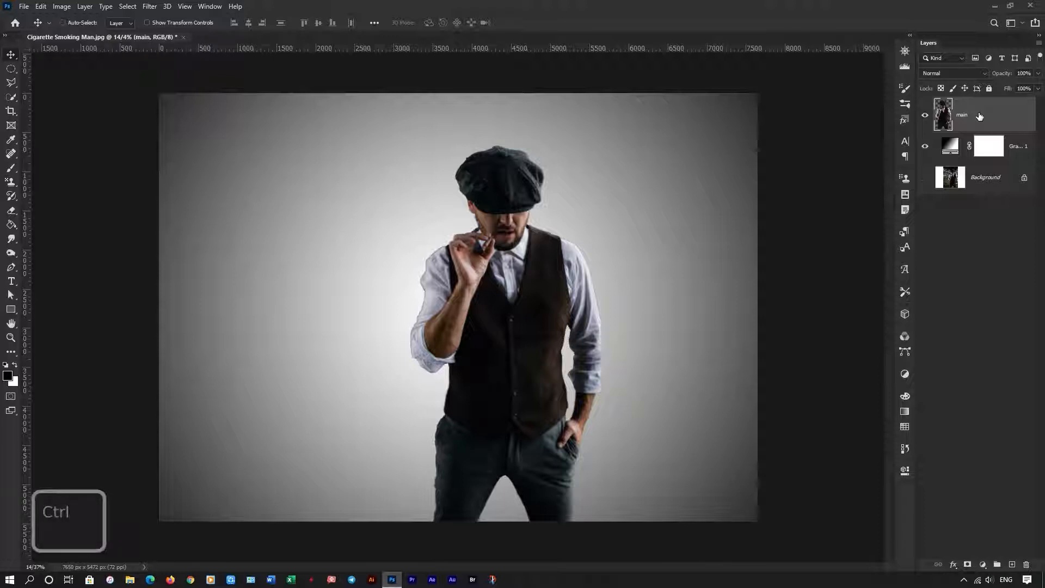
key("ctrl+j")
left_click_drag(995, 114, 988, 158)
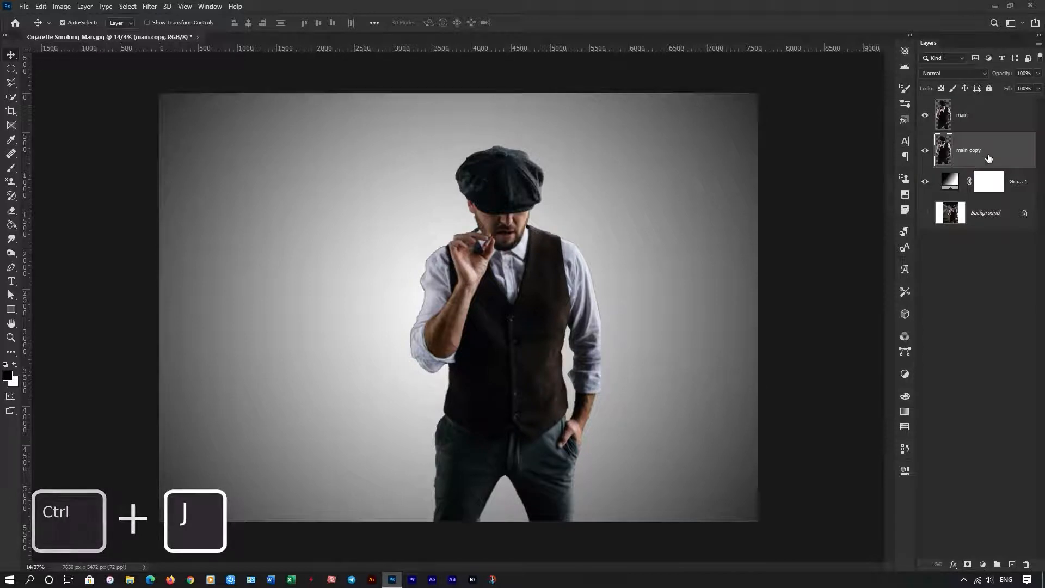
double_click(970, 149)
key("BackSpace")
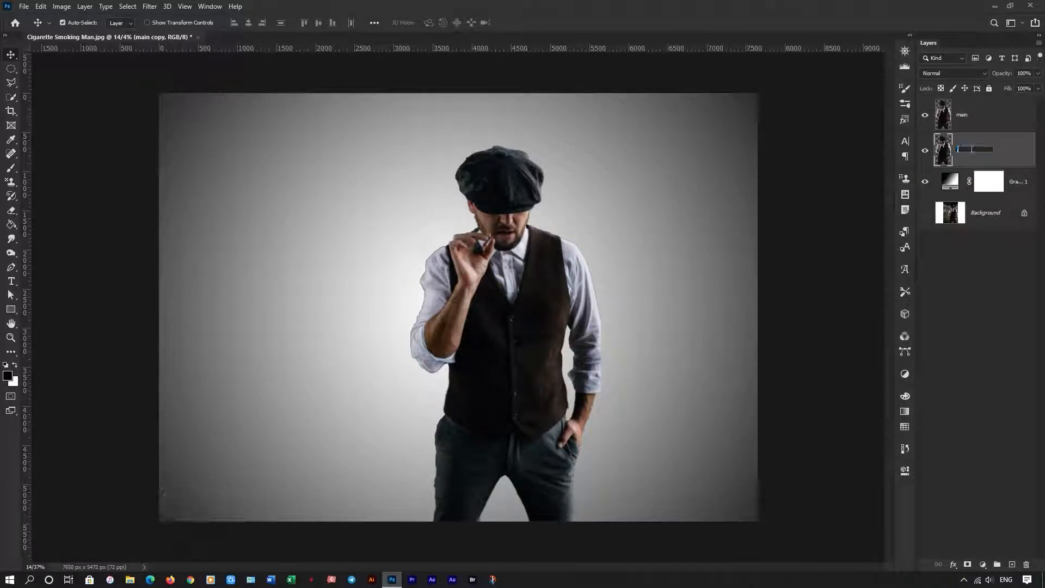
key("Return")
Convert the "liqufy" layer to a smart object and open the Liquify filter on it
right_click(994, 156)
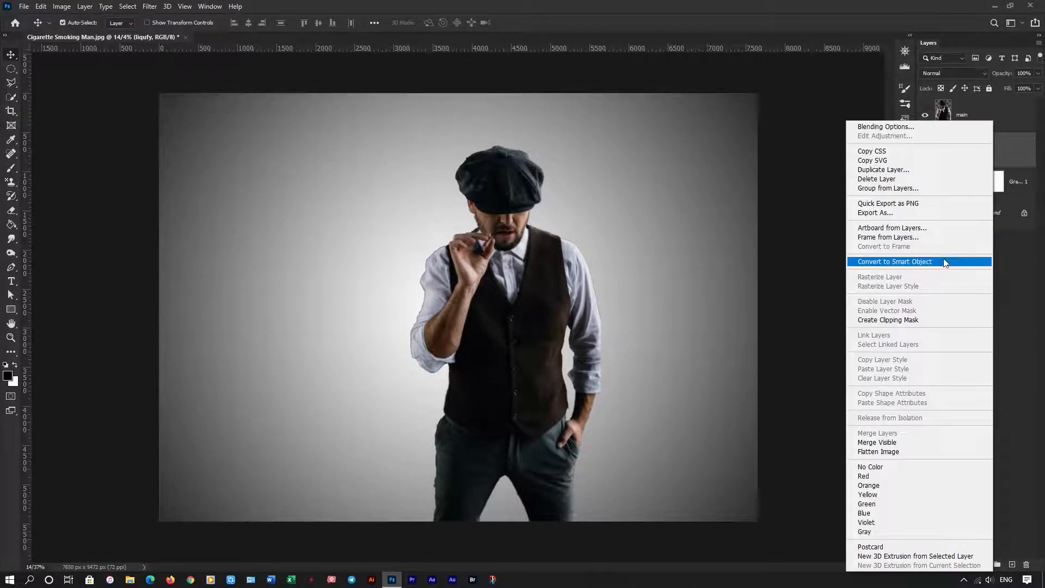
left_click(945, 263)
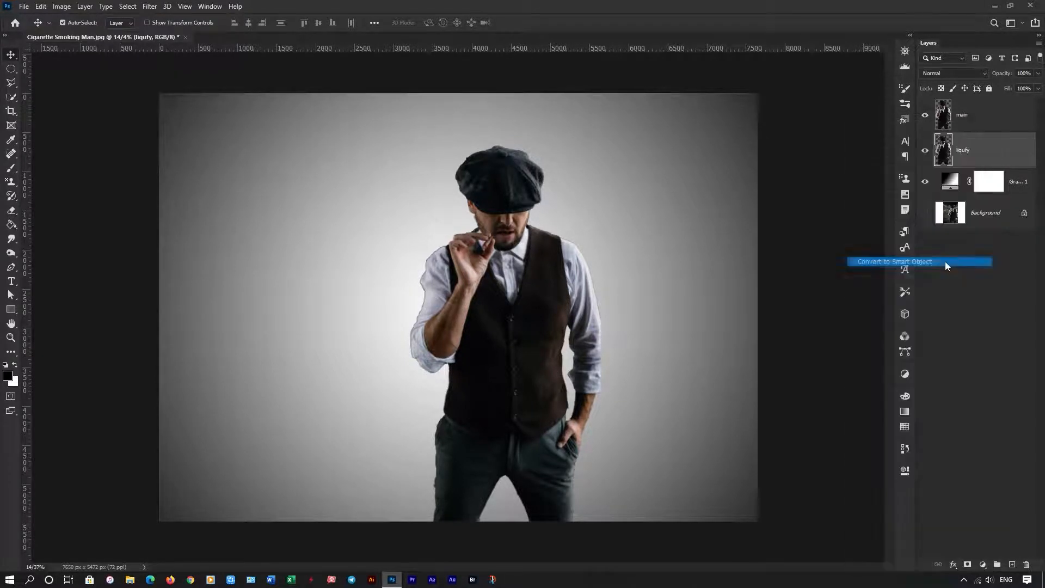
left_click(149, 6)
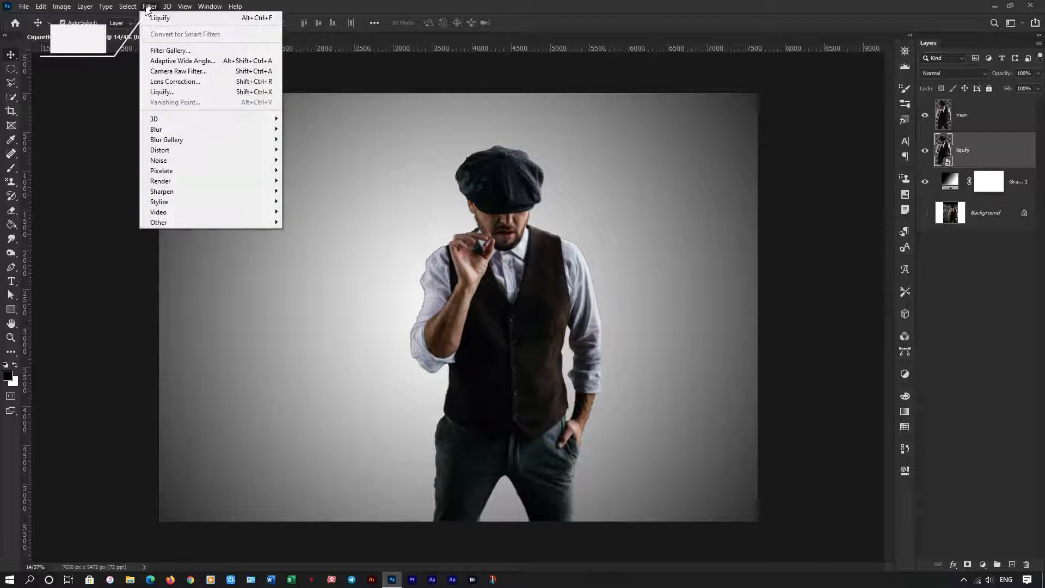
left_click(181, 92)
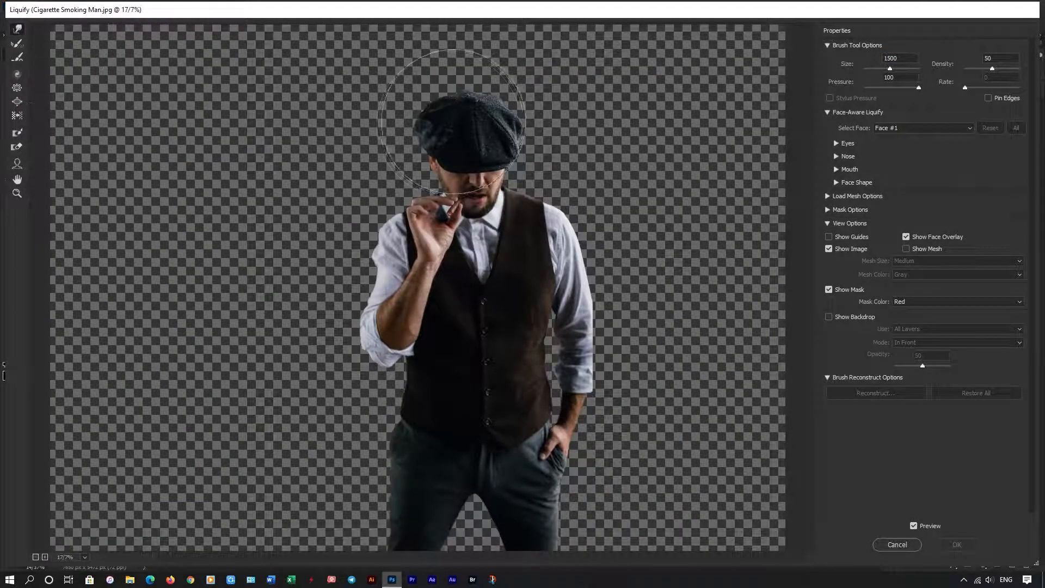
Smear the cap and raised arm outward to the canvas's left edge with Forward Warp at brush size 1500
left_click_drag(463, 120, 381, 71)
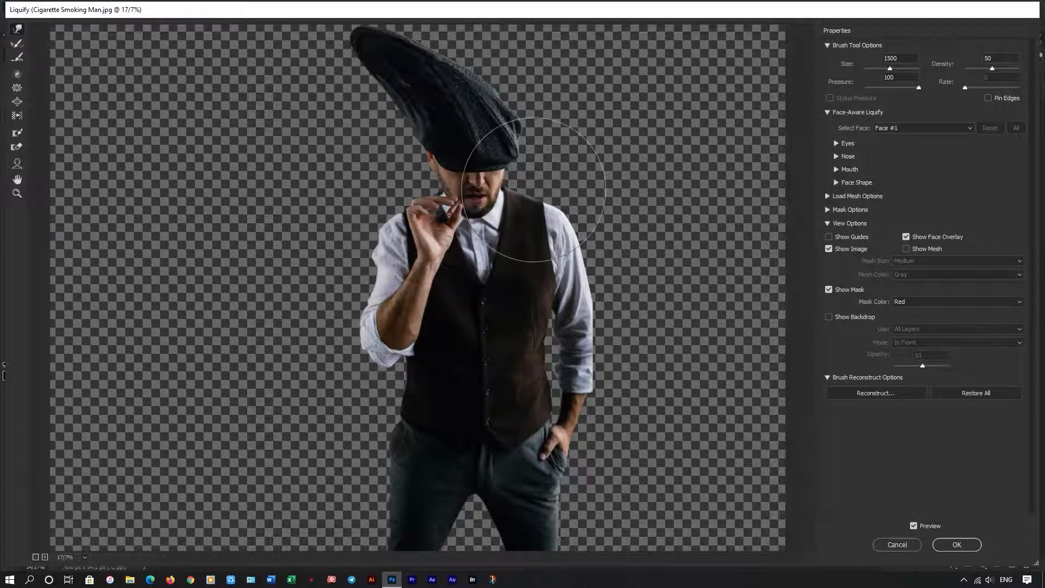
mouse_move(463, 109)
left_mouse_down()
mouse_move(424, 82)
mouse_move(419, 93)
mouse_move(435, 76)
mouse_move(408, 60)
mouse_move(398, 110)
mouse_move(381, 81)
mouse_move(408, 116)
mouse_move(381, 71)
mouse_move(427, 212)
mouse_move(169, 55)
mouse_move(125, 52)
mouse_move(256, 154)
mouse_move(109, 70)
mouse_move(381, 283)
mouse_move(136, 120)
mouse_move(213, 228)
mouse_move(131, 169)
mouse_move(351, 321)
left_mouse_up()
left_click_drag(317, 340, 143, 336)
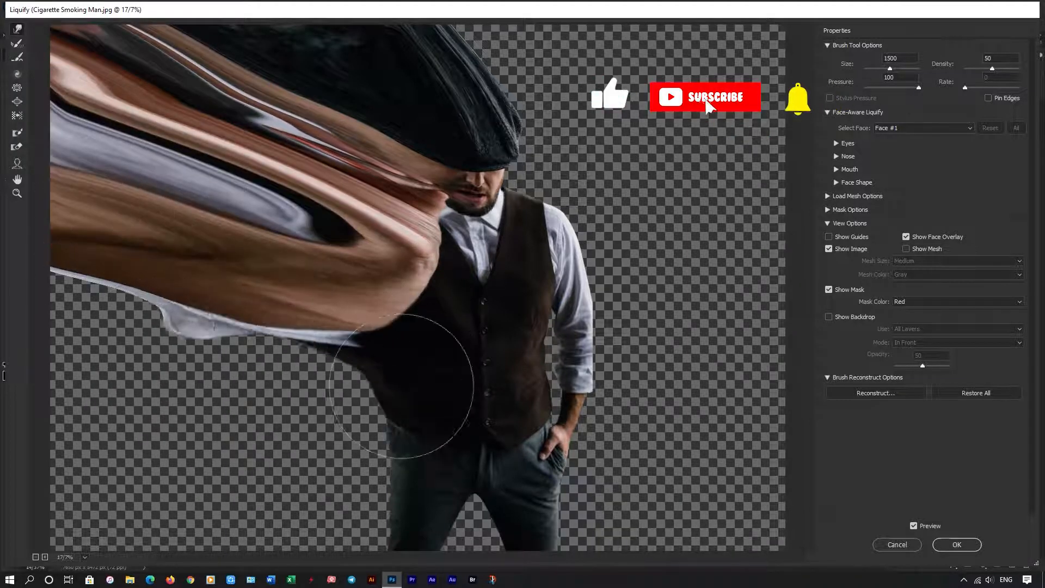
Smear the vest side and adjoining trouser leg outward until they fill the canvas area below the stretched arm
left_click_drag(404, 386, 163, 321)
left_click_drag(348, 415, 207, 401)
left_click_drag(385, 450, 218, 411)
left_click_drag(326, 438, 91, 357)
mouse_move(364, 474)
left_mouse_down()
mouse_move(236, 473)
mouse_move(256, 492)
left_mouse_up()
left_click_drag(341, 522, 261, 525)
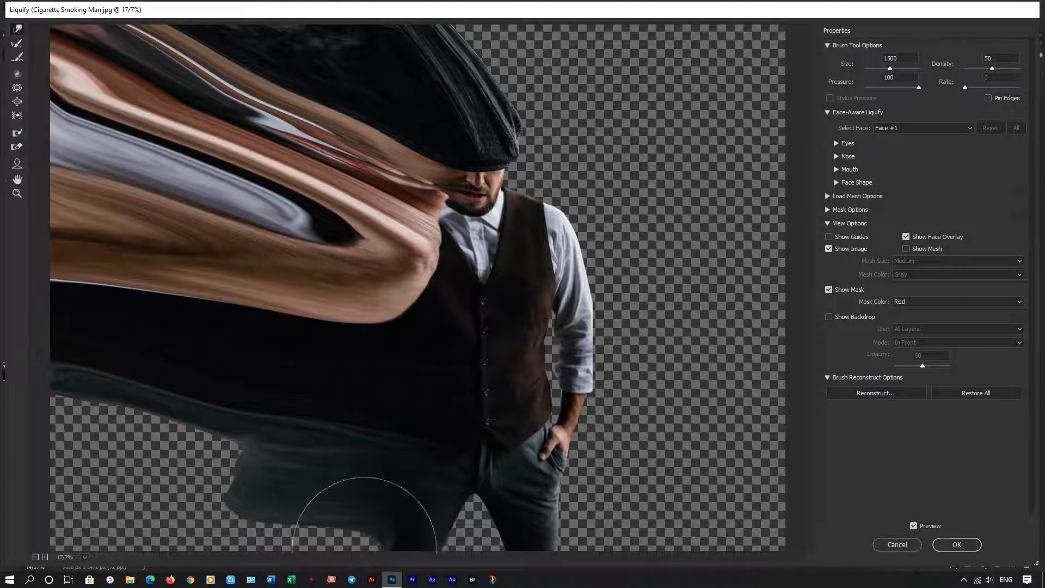
left_click_drag(350, 537, 244, 517)
mouse_move(345, 518)
left_mouse_down()
mouse_move(262, 506)
mouse_move(134, 547)
left_mouse_up()
left_click_drag(294, 490, 149, 479)
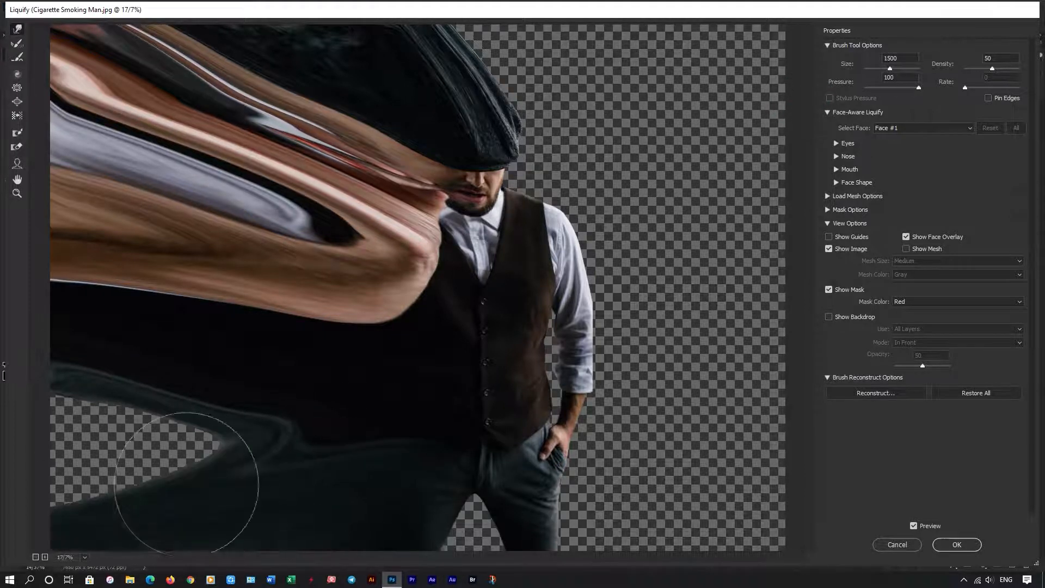
left_click_drag(305, 435, 82, 414)
left_click_drag(163, 419, 65, 392)
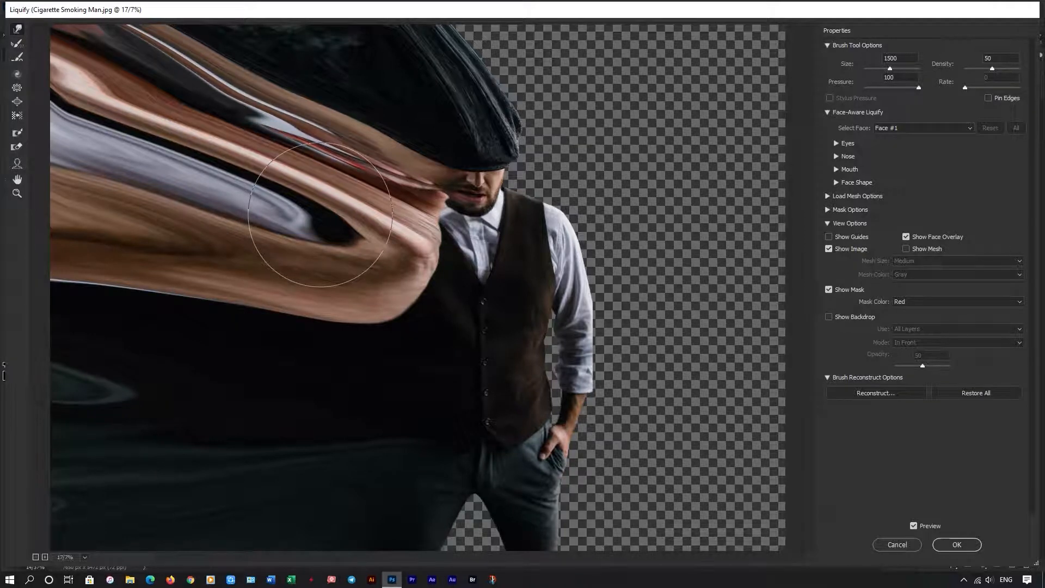
Set the warp brush size to 1600, push the stretched cap's outer edge upward, and apply the Liquify filter
key("bracketleft")
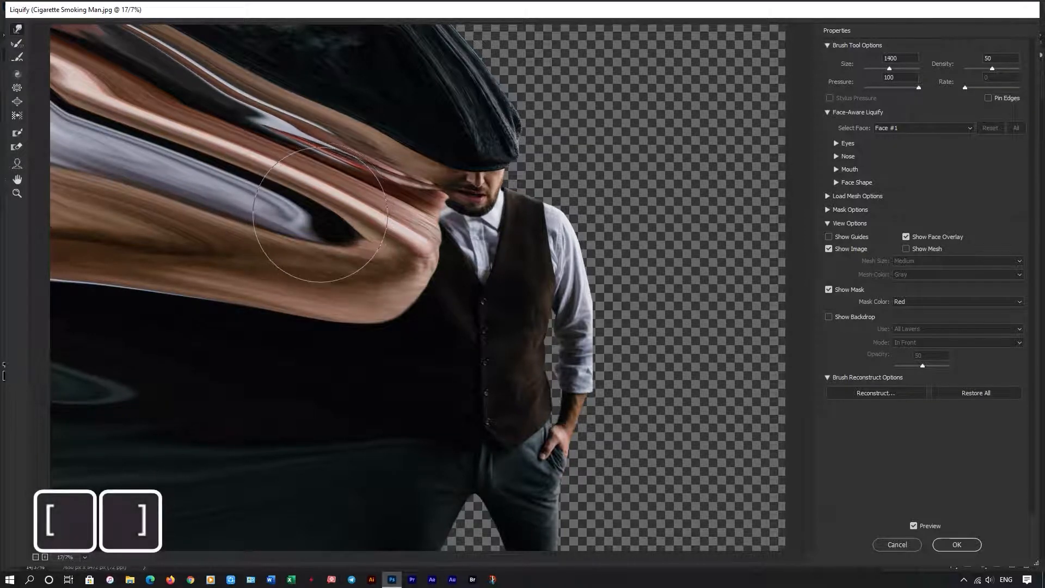
key("bracketright")
key("bracketright")
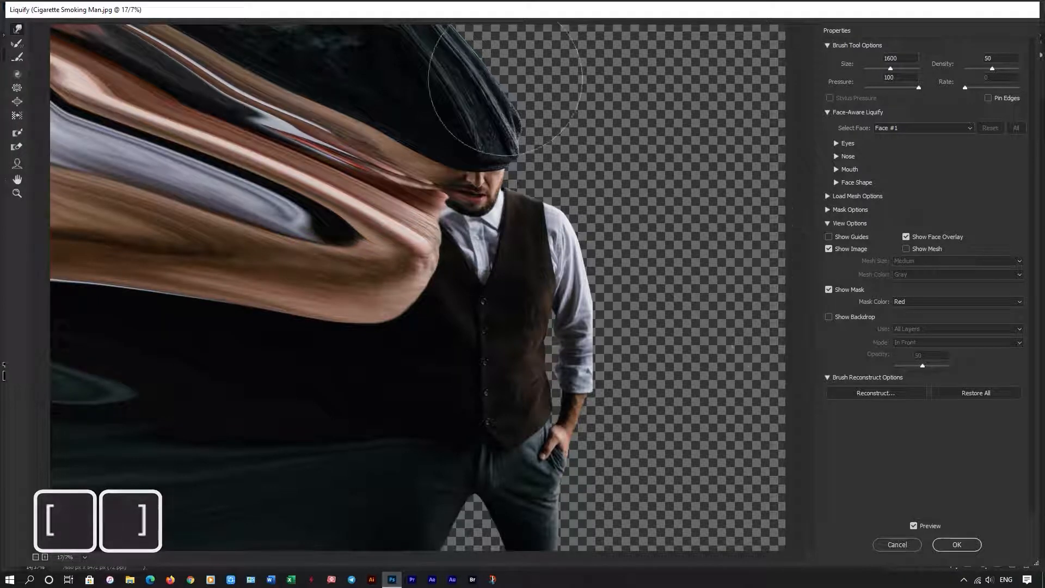
left_click_drag(435, 93, 470, 41)
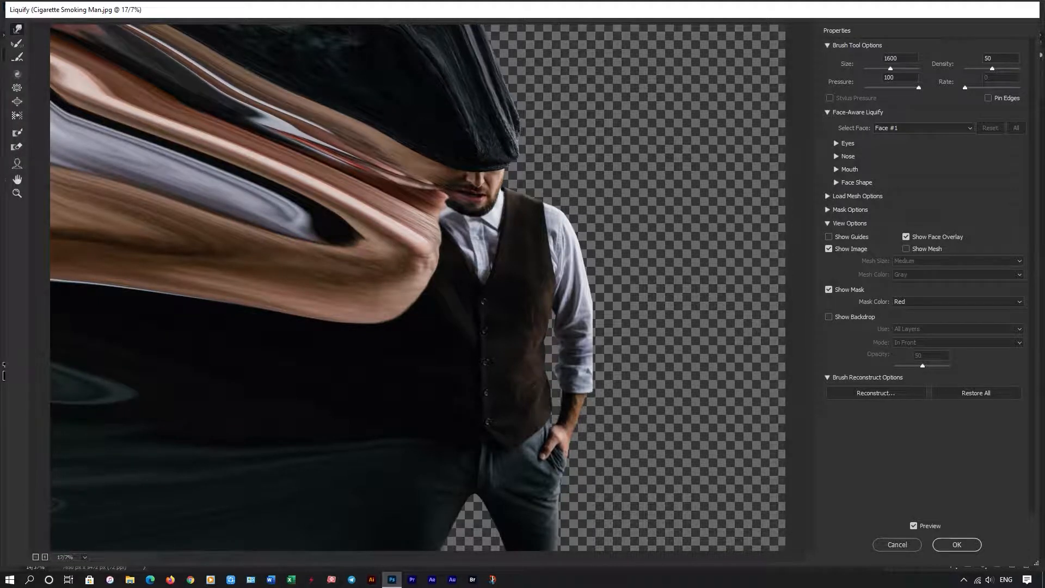
left_click(971, 545)
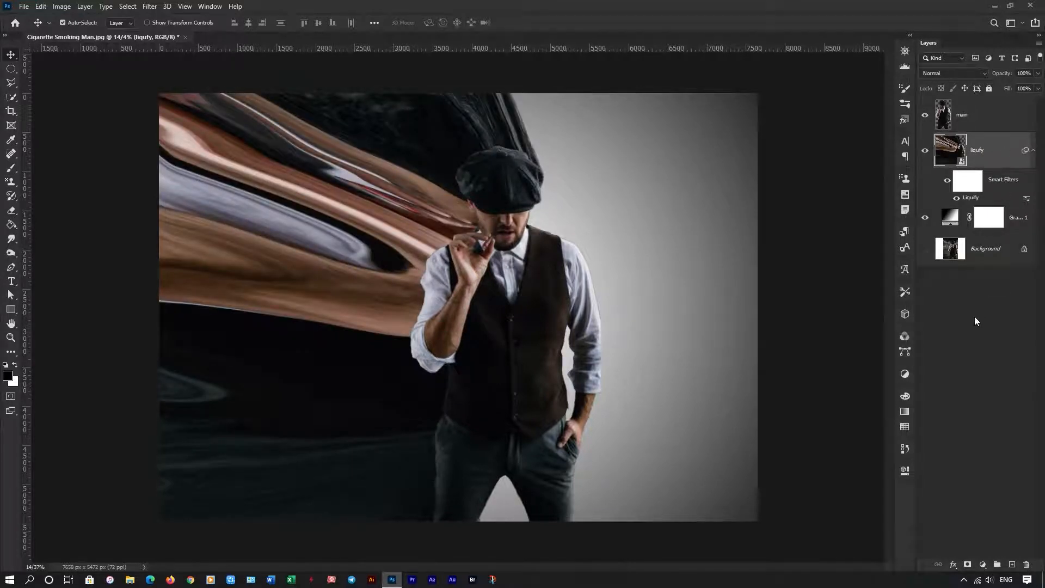
Add a black layer mask to the "liqufy" layer and a white layer mask to the "main" layer
left_click(968, 566, "alt")
left_click(994, 153, "alt")
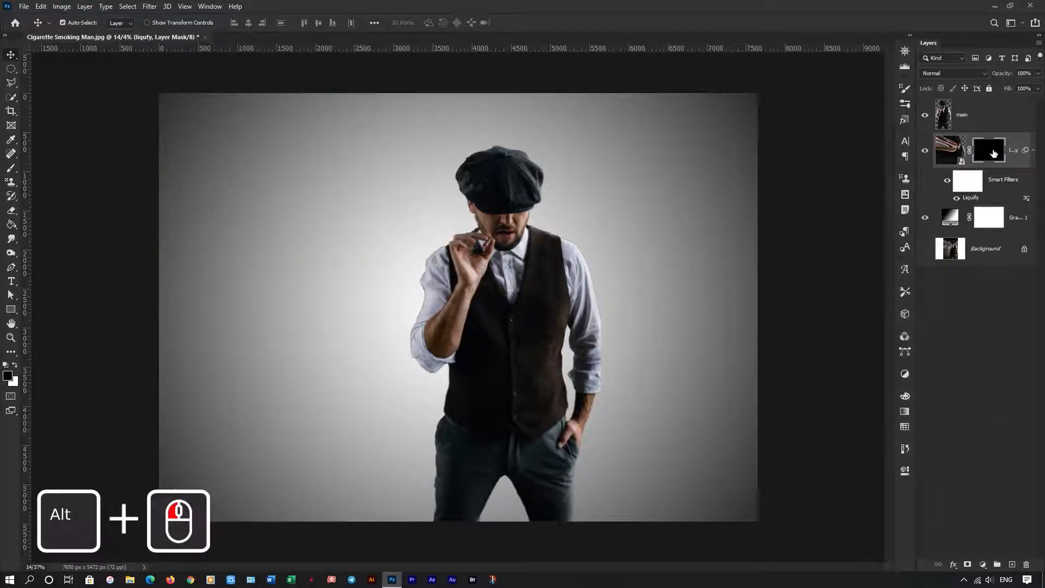
left_click(993, 119)
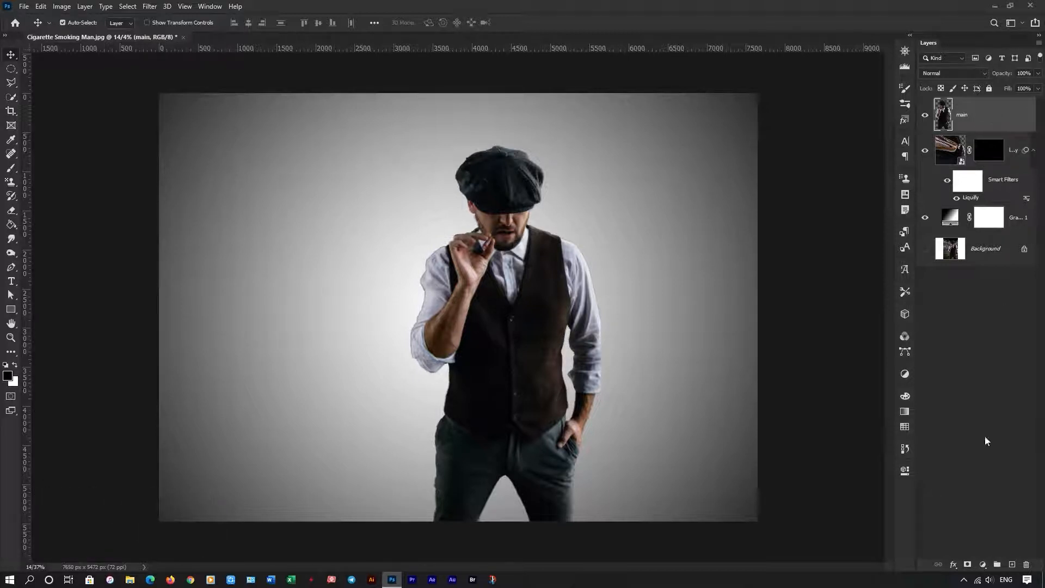
left_click(969, 565)
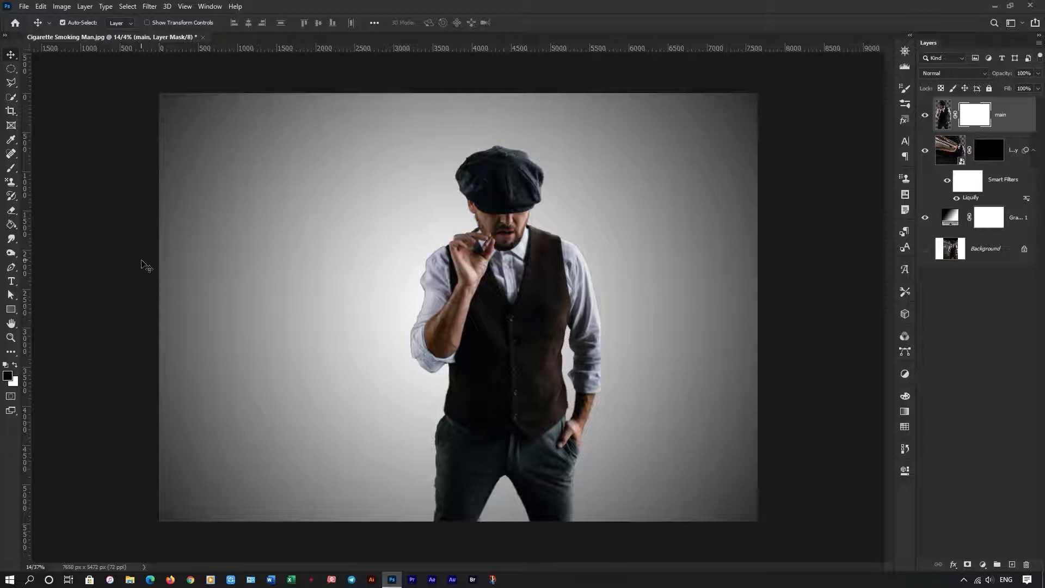
Paint black on the "main" layer mask with a soft round 527 px brush along the raised-arm side from cap to trouser leg
key("b")
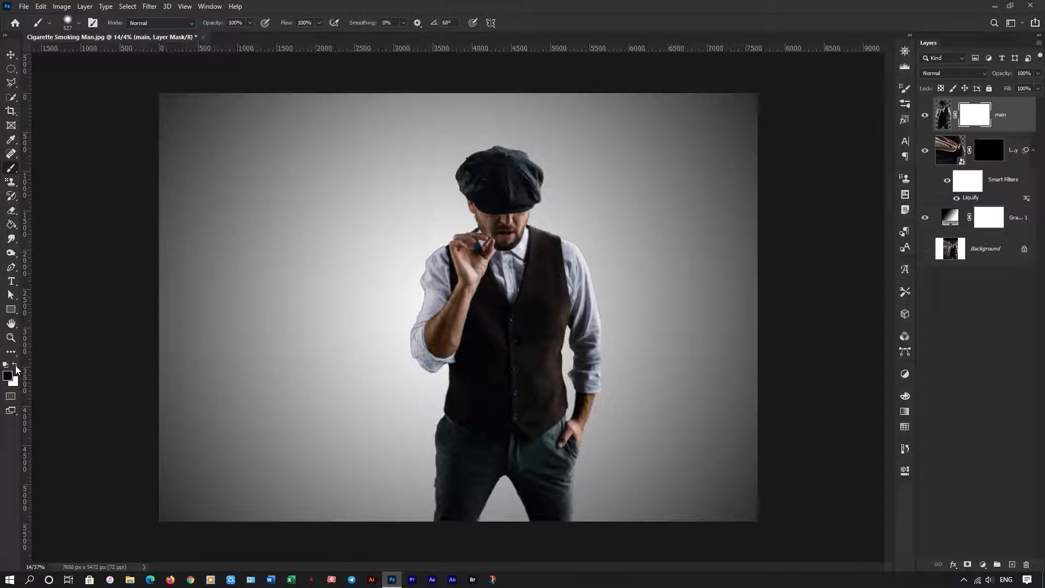
key("x")
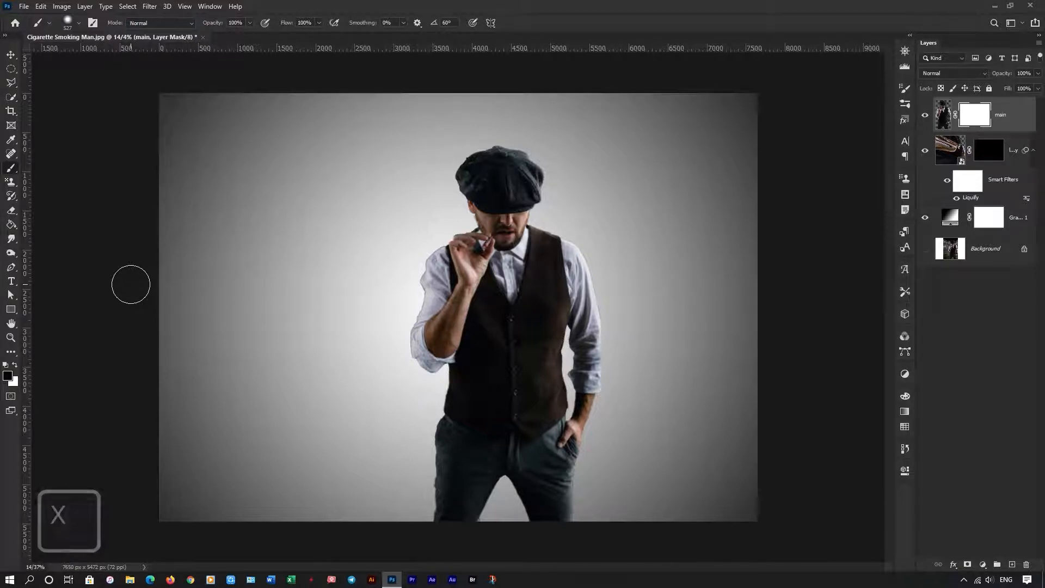
left_click(79, 22)
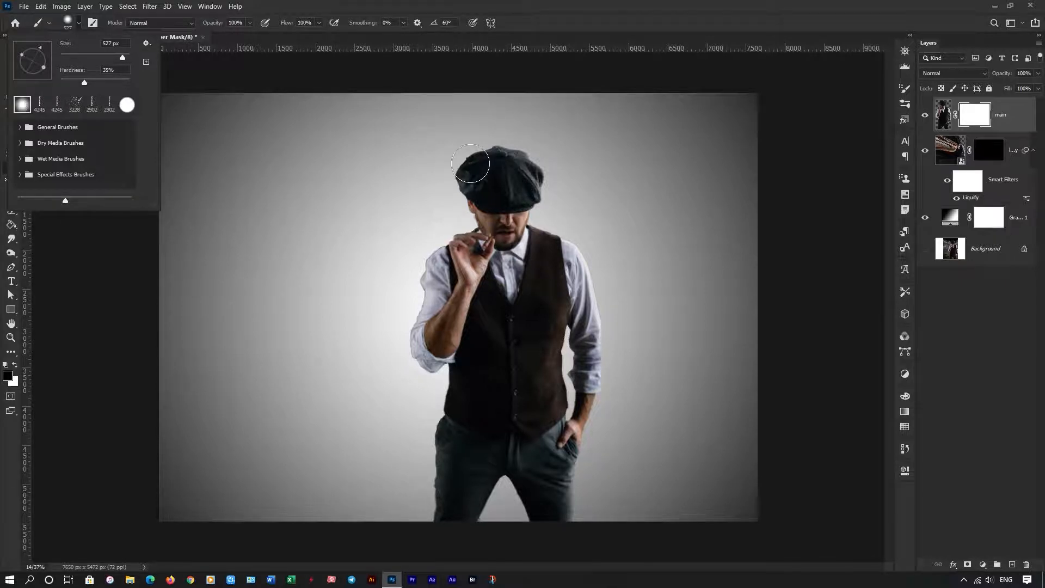
left_click(481, 141)
mouse_move(473, 140)
left_mouse_down()
mouse_move(454, 179)
mouse_move(466, 210)
mouse_move(404, 305)
mouse_move(413, 364)
mouse_move(442, 363)
mouse_move(427, 408)
mouse_move(436, 478)
mouse_move(400, 562)
left_mouse_up()
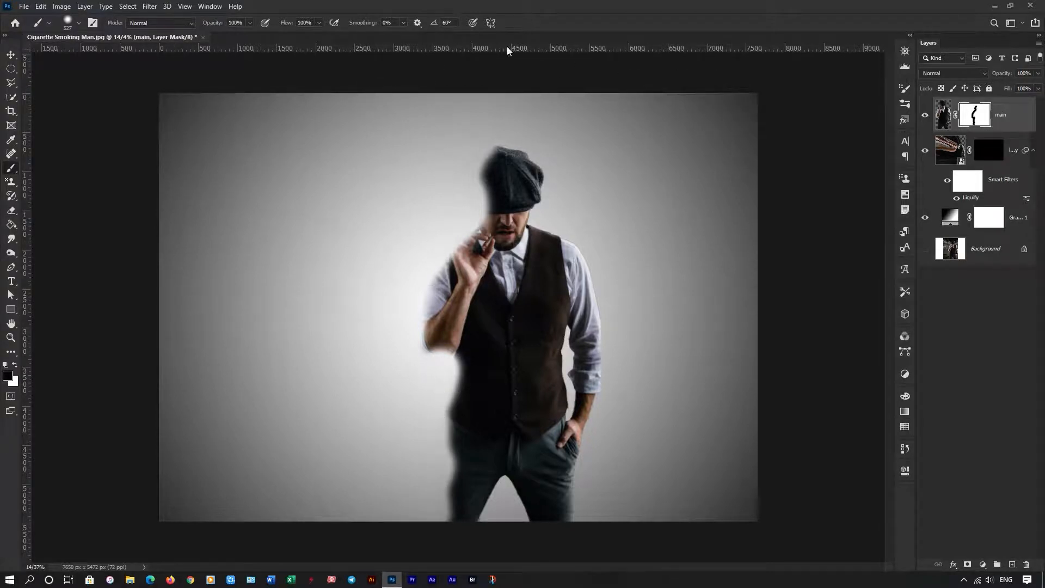
Show the Brushes panel and import both smoke brush files, "20 Smoke Brushes .abr" and "20 Smoke Brushes.abr"
left_click(216, 6)
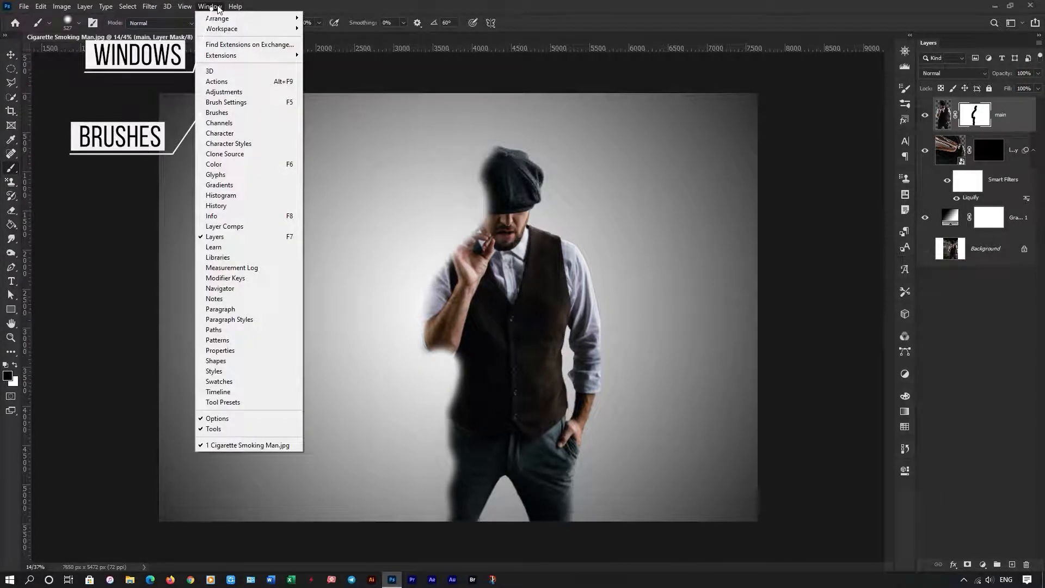
left_click(234, 112)
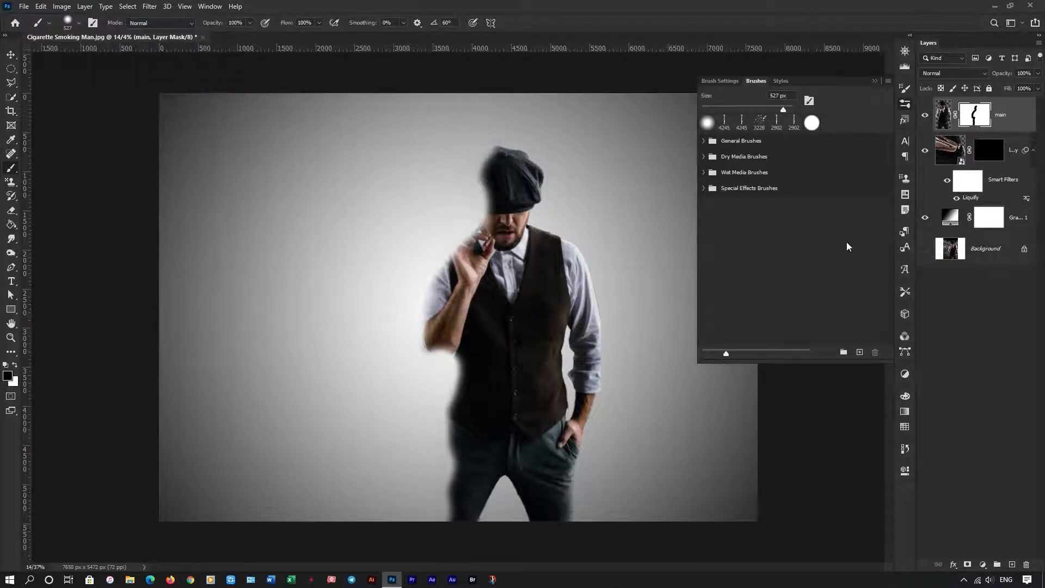
left_click(887, 81)
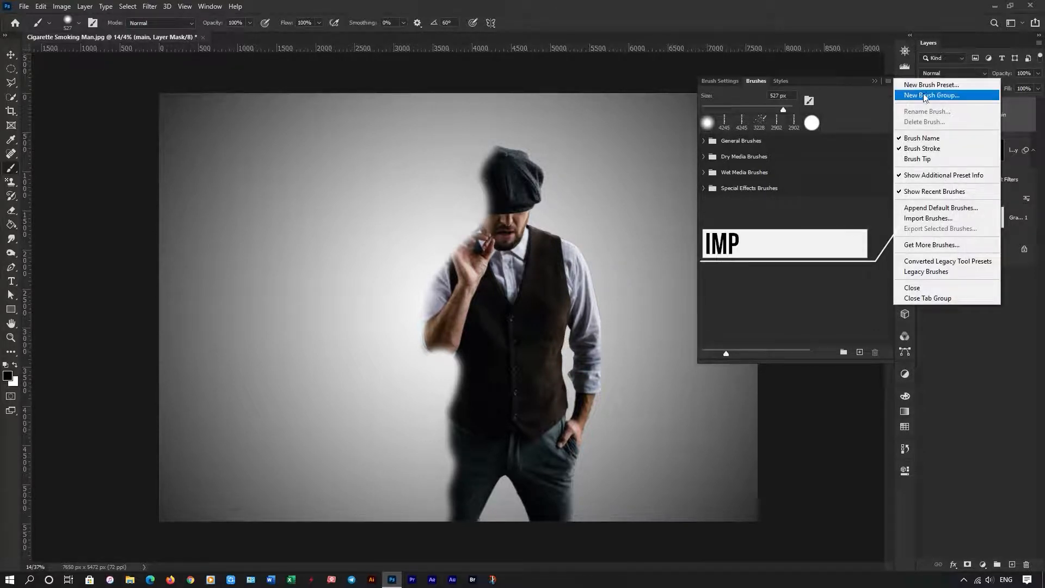
left_click(927, 219)
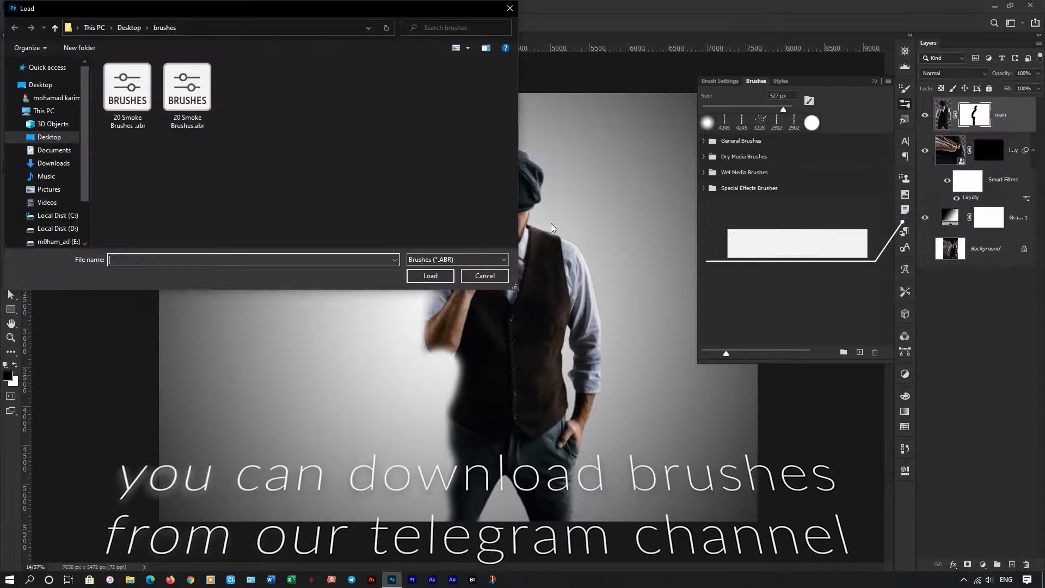
left_click(128, 92)
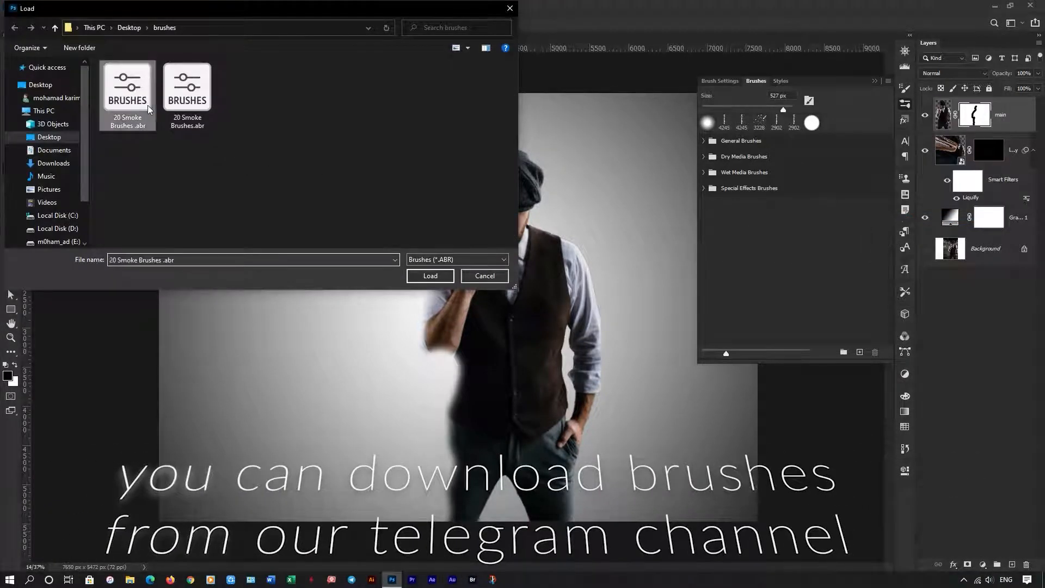
left_click(430, 276)
left_click(889, 82)
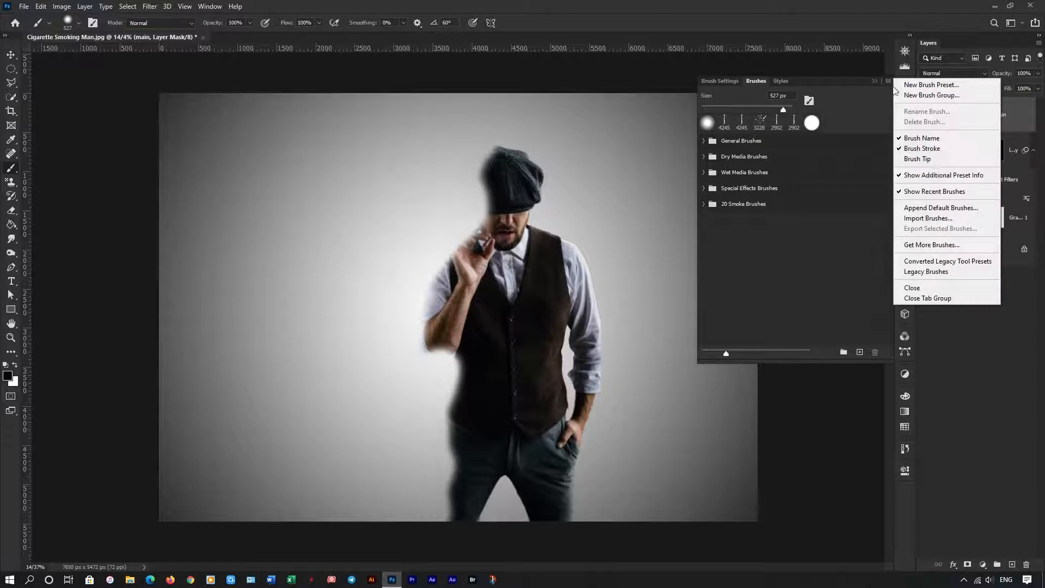
left_click(935, 219)
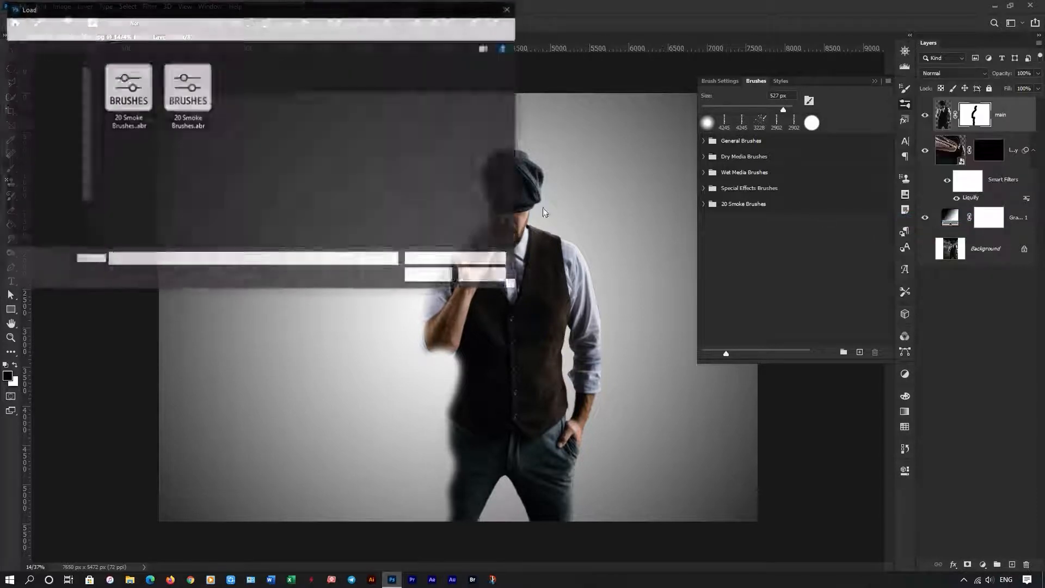
left_click(190, 98)
left_click(427, 276)
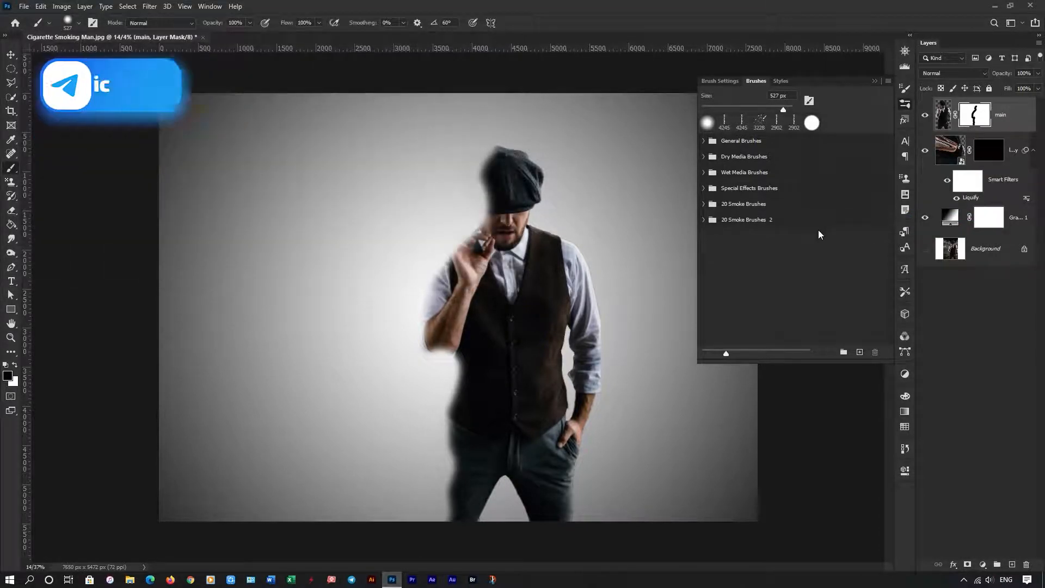
Expand the first 20 Smoke Brushes group and try the Smoke 2 brush rotated to 65°
left_click(706, 204)
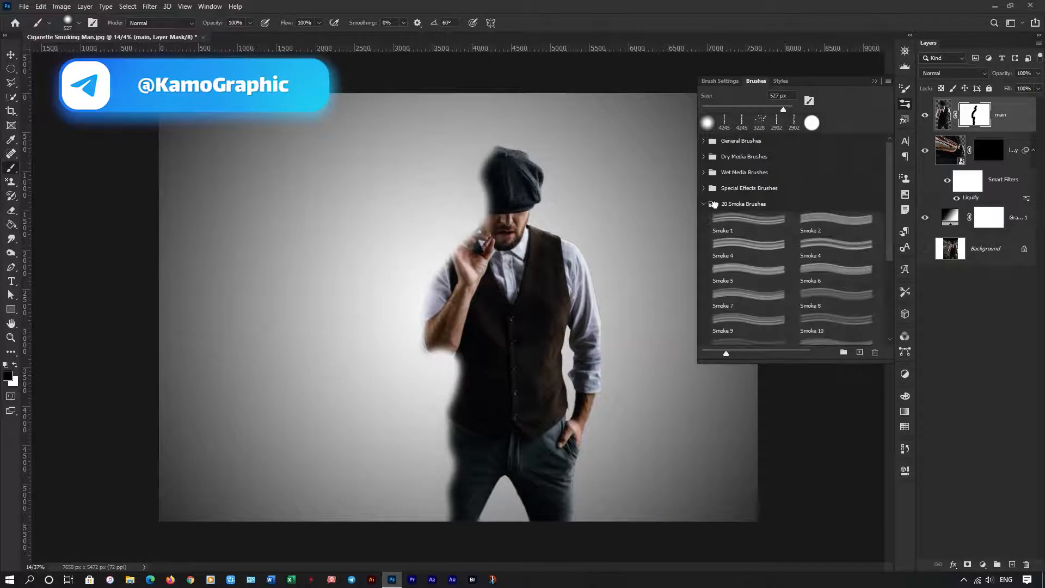
left_click(836, 222)
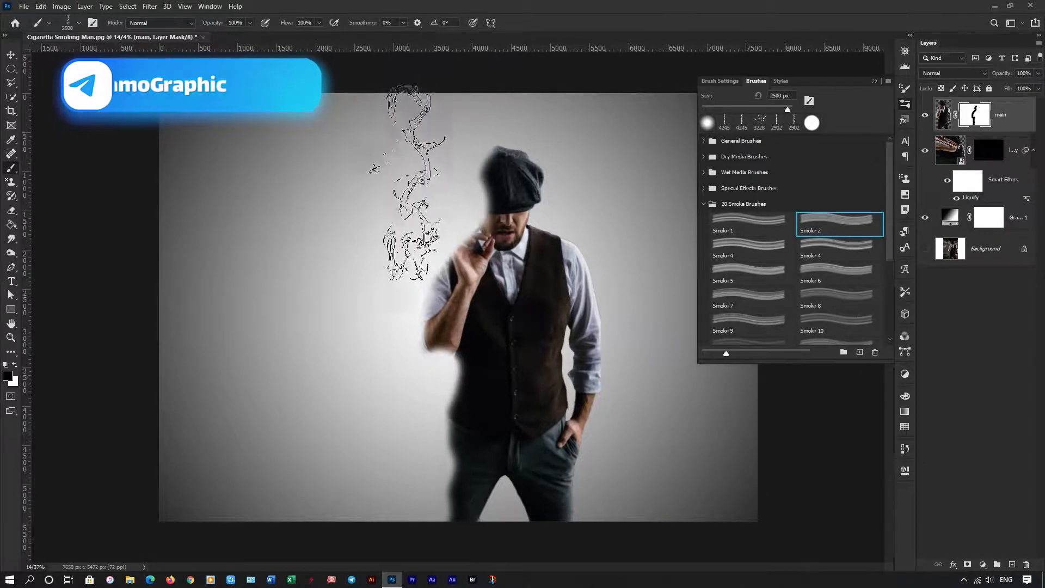
left_click(350, 210)
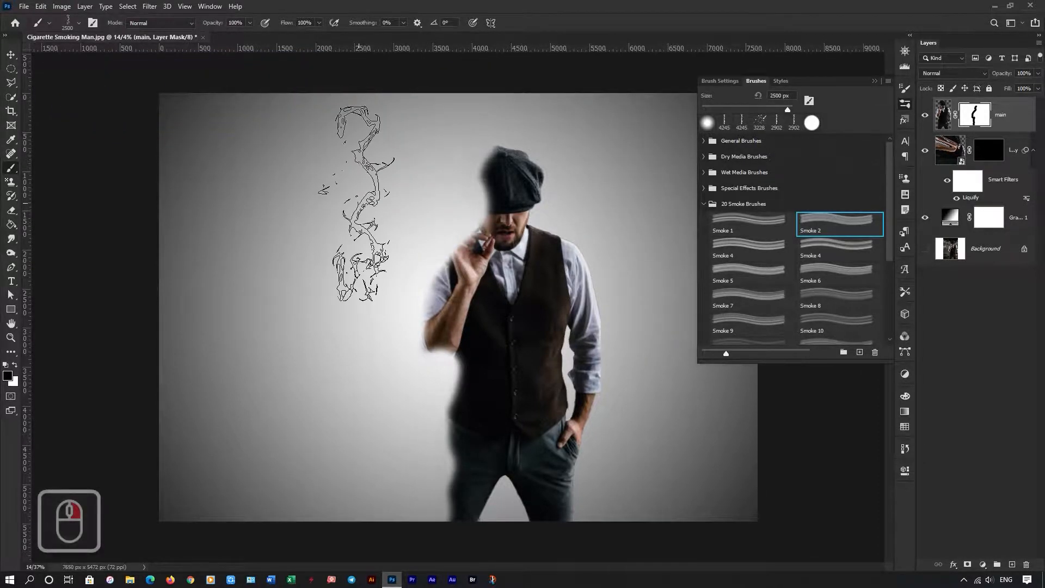
right_click(605, 226)
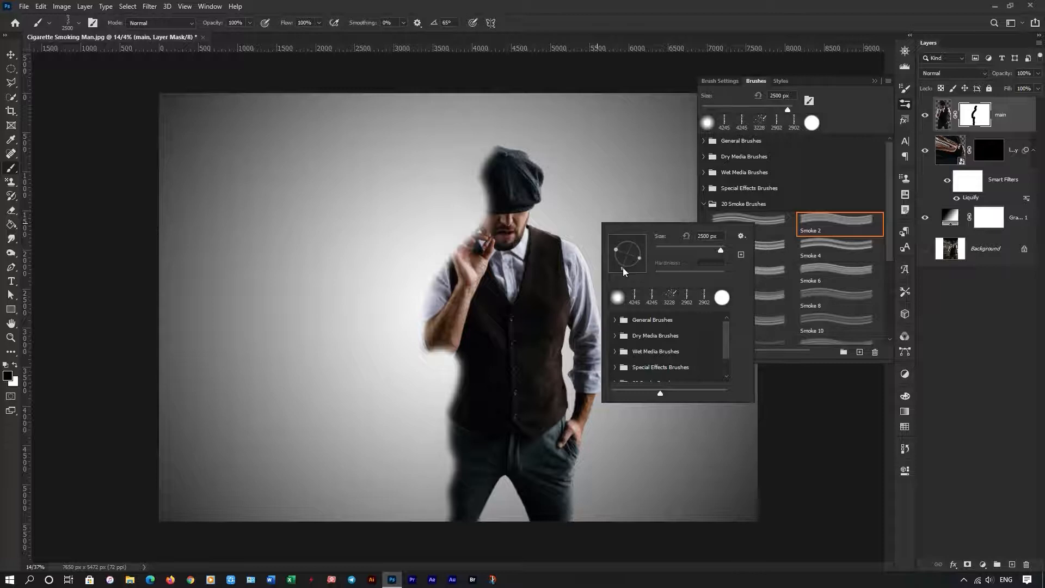
Paint smoke wisps on the "main" mask along the faded edge from cap to trousers, using Smoke 1 at an angle of -118°
left_click(777, 230)
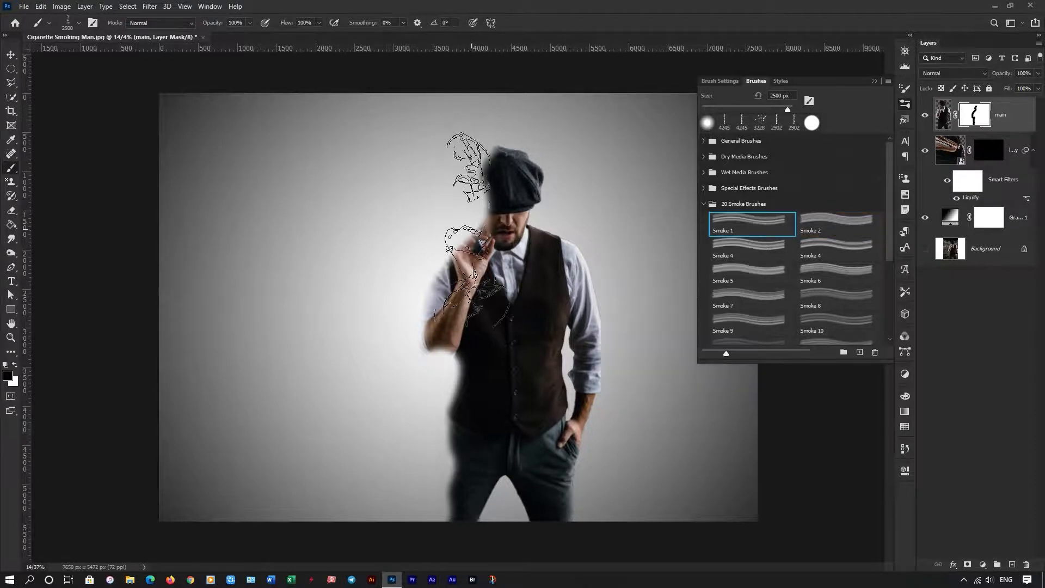
right_click(616, 216)
mouse_move(651, 234)
left_mouse_down()
mouse_move(618, 242)
mouse_move(633, 254)
left_mouse_up()
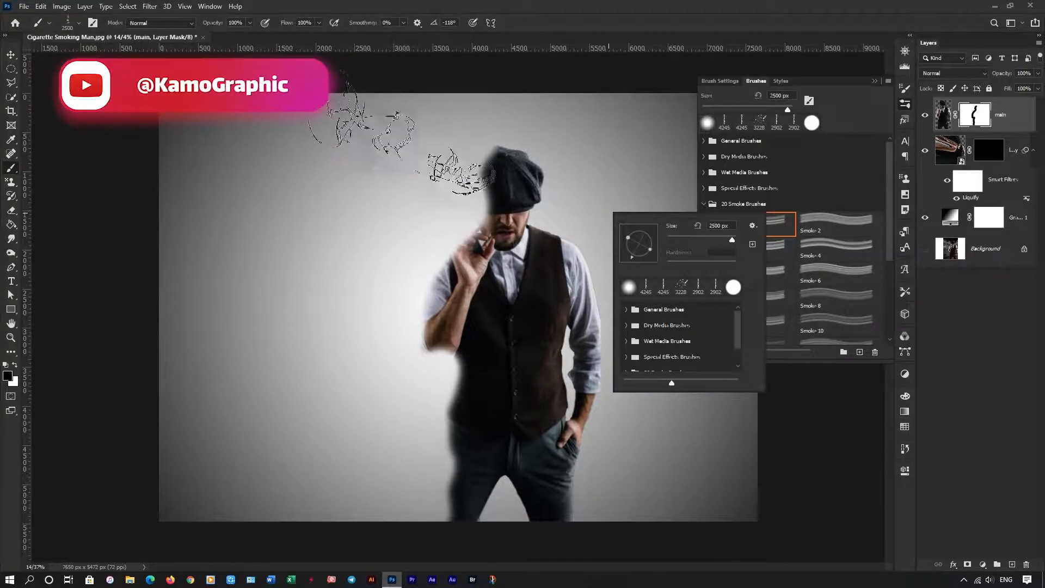
left_click(408, 125)
mouse_move(416, 113)
left_mouse_down()
mouse_move(334, 287)
mouse_move(338, 314)
mouse_move(359, 335)
mouse_move(354, 397)
mouse_move(366, 447)
mouse_move(345, 416)
left_mouse_up()
left_click(348, 414)
Add denser wisps along the faded cap, arm and vest edge with the second Smoke 4 brush at 2890 px and -119°
left_click(826, 251)
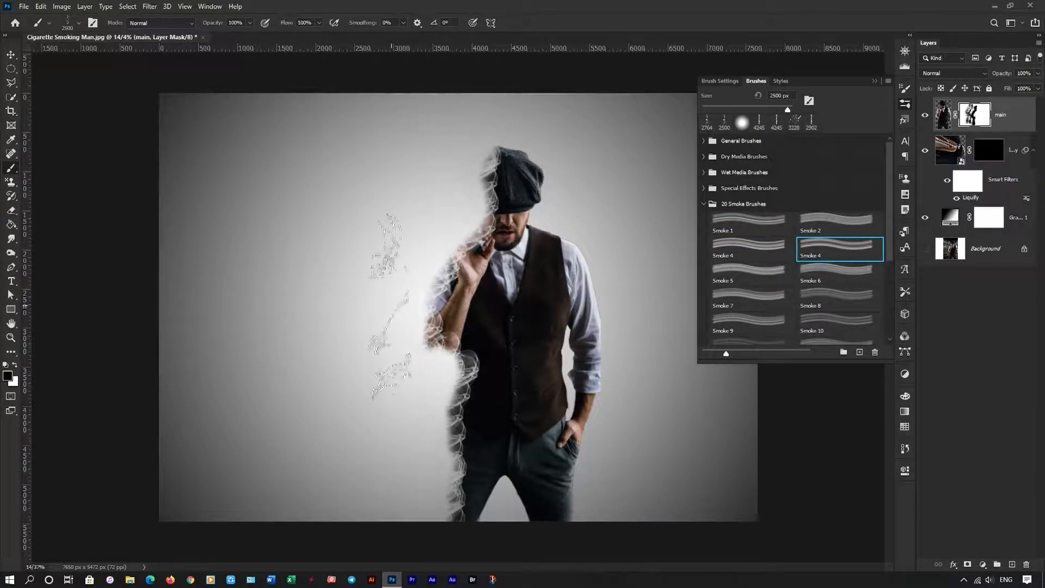
right_click(372, 254)
left_click_drag(409, 276, 393, 297)
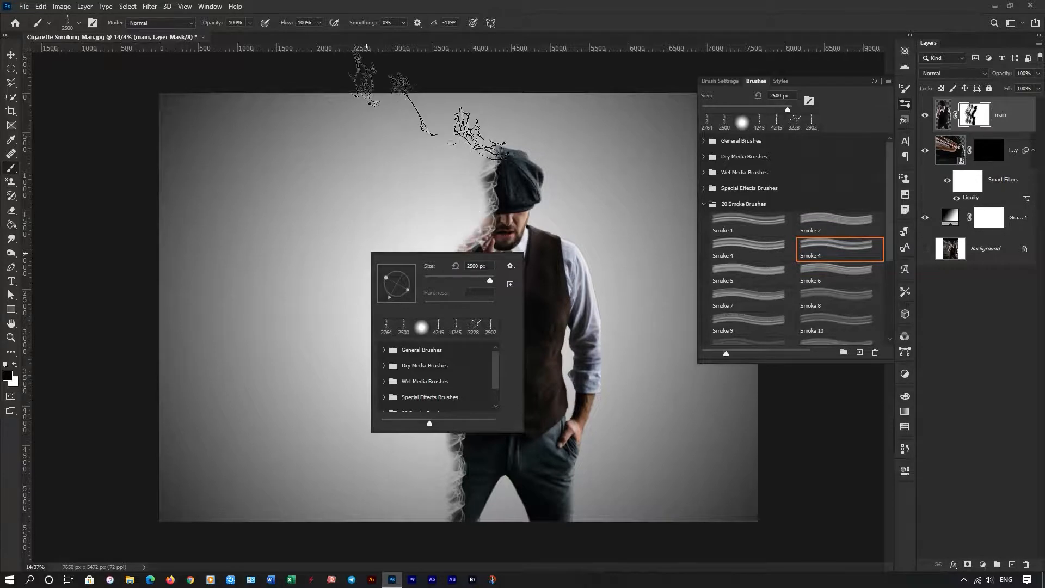
key("Return")
left_click_drag(392, 179, 410, 188)
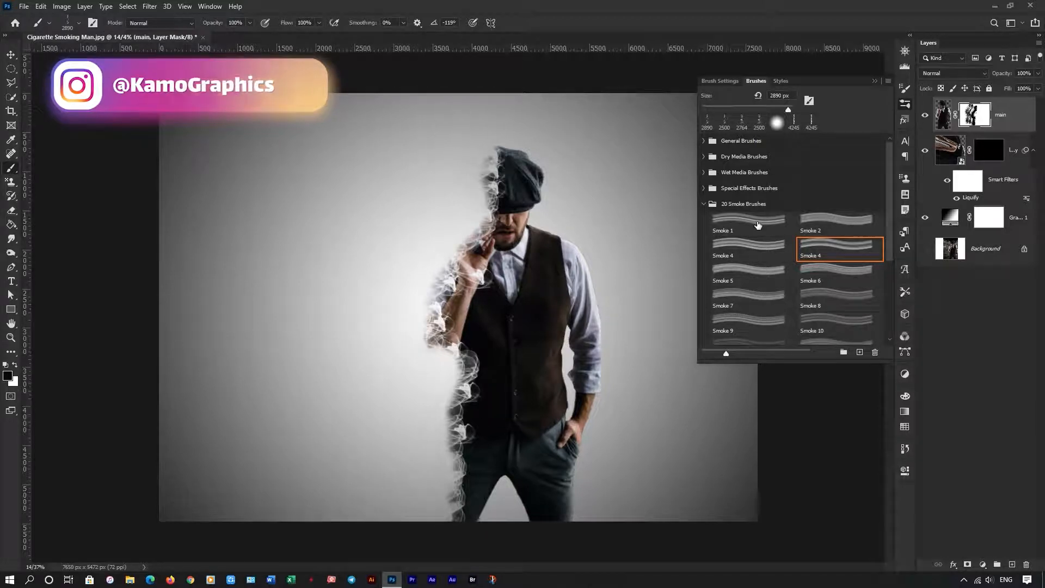
Stamp a large smoke shape across the vest on the "main" mask with Smoke 18 at 4226 px and -122°
scroll(762, 267, "down", 3)
scroll(824, 310, "down", 3)
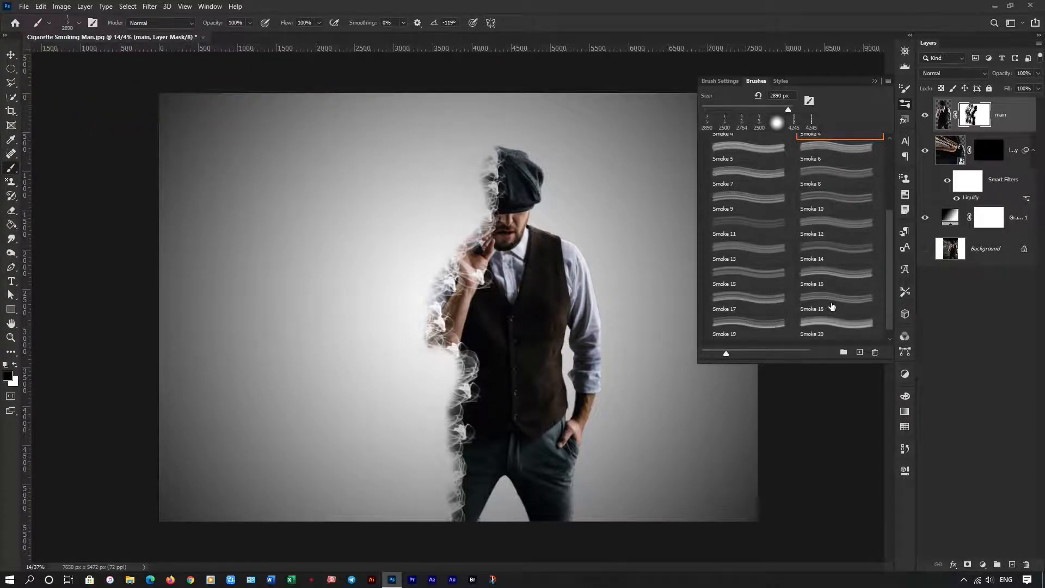
left_click(842, 298)
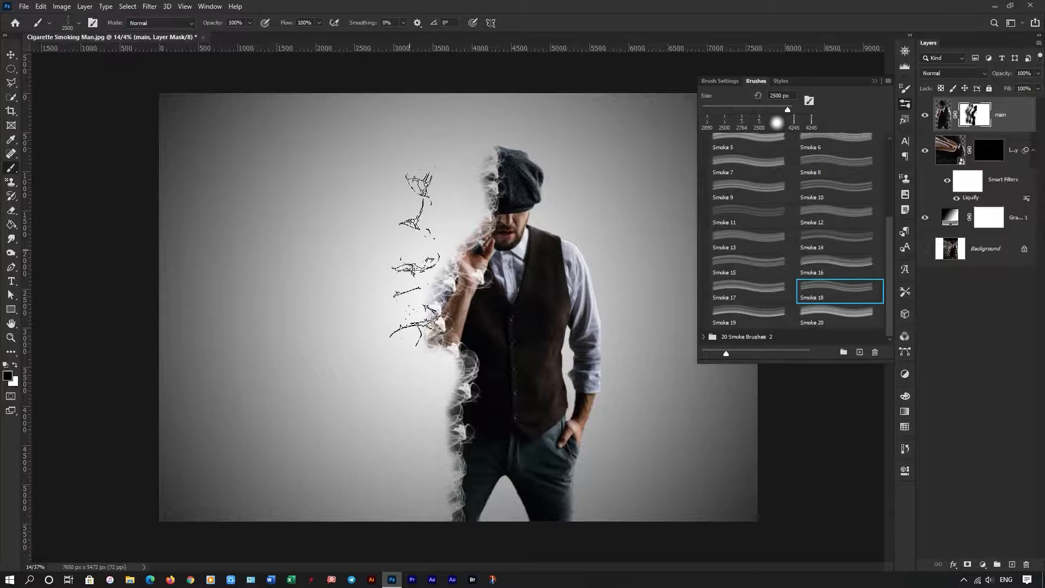
right_click(380, 262)
left_click_drag(394, 257, 424, 280)
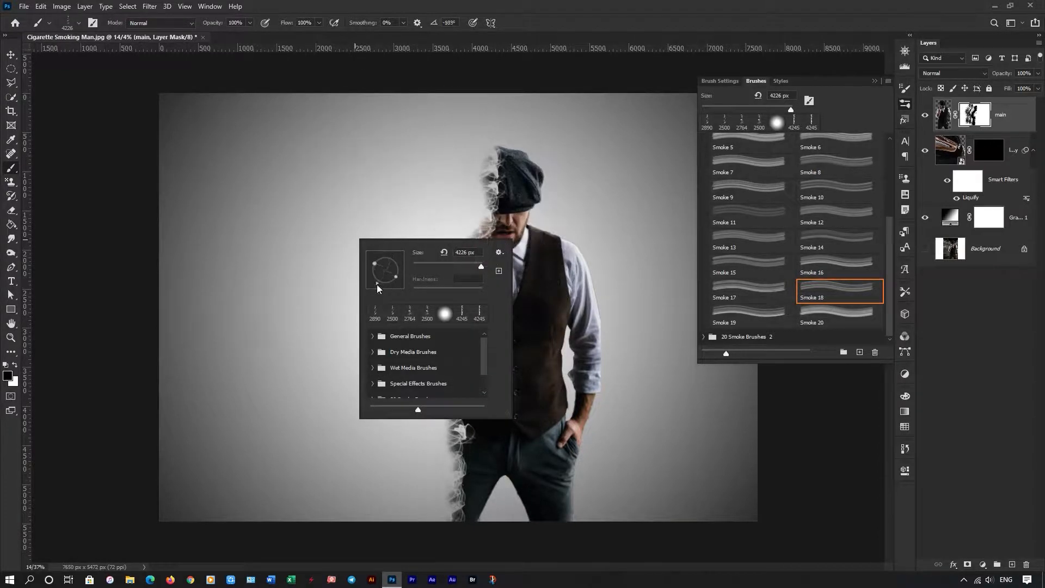
left_click(391, 175)
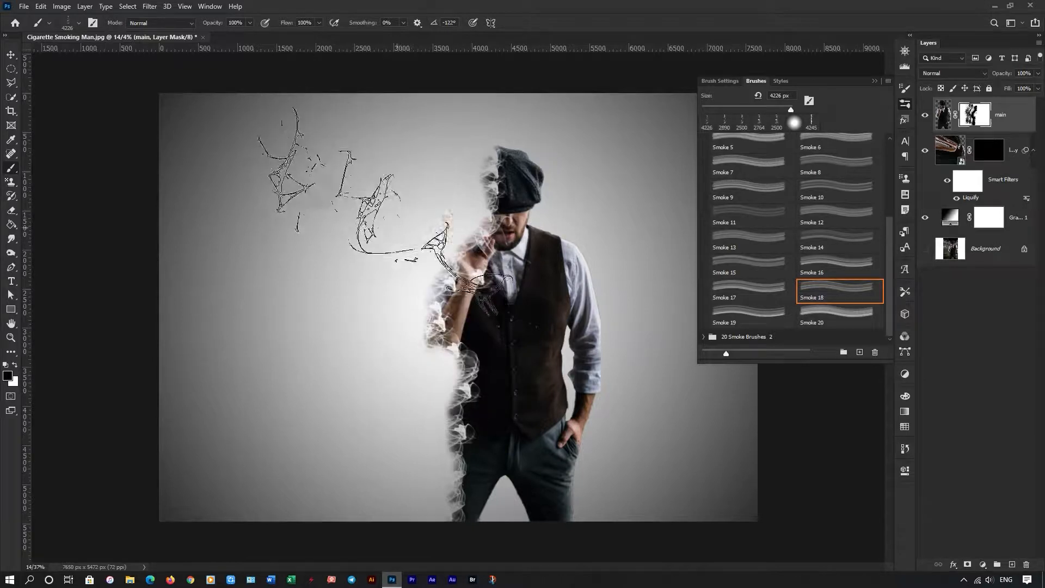
left_click(419, 267)
Stamp smoke over the upper trouser leg on the "main" mask with Smoke 8 at 2500 px and -114°
left_click(751, 241)
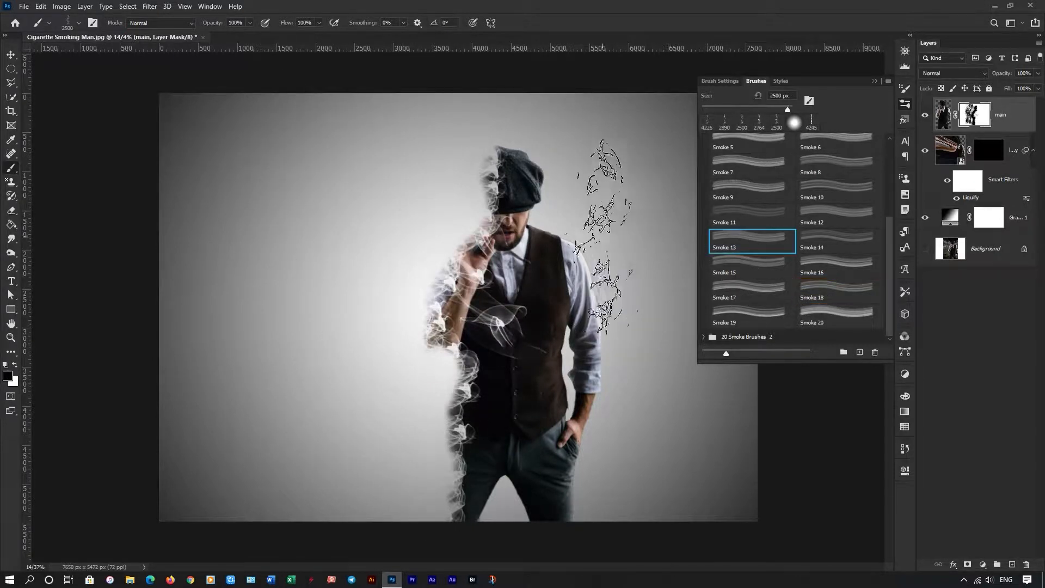
left_click(751, 216)
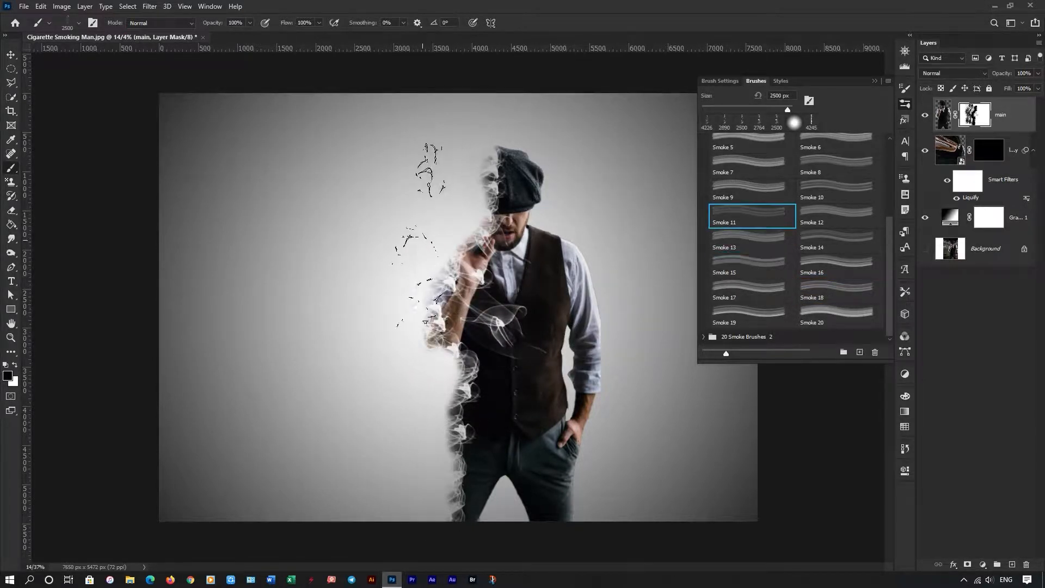
left_click(835, 163)
right_click(404, 237)
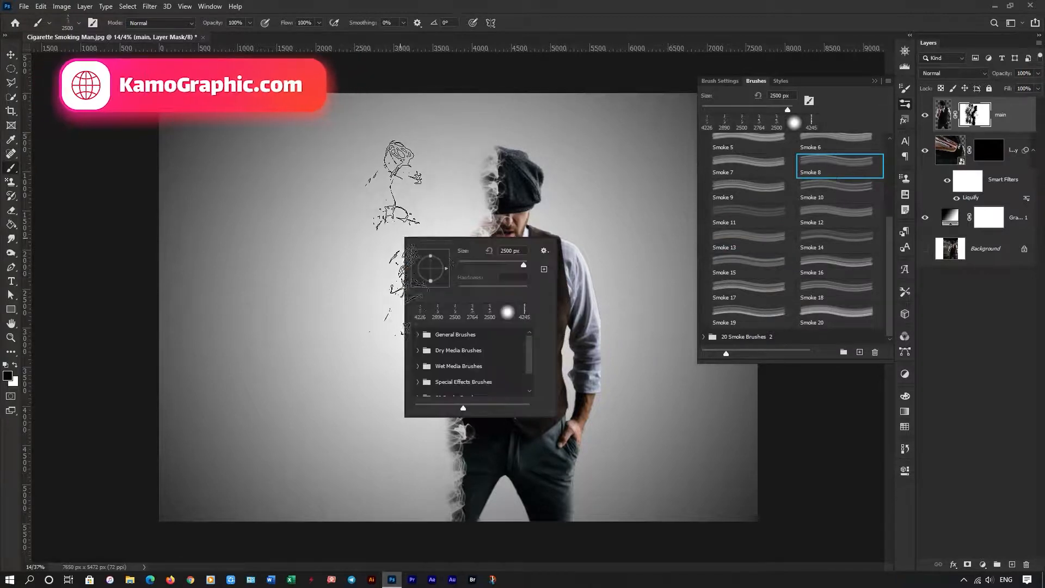
left_click_drag(446, 267, 422, 284)
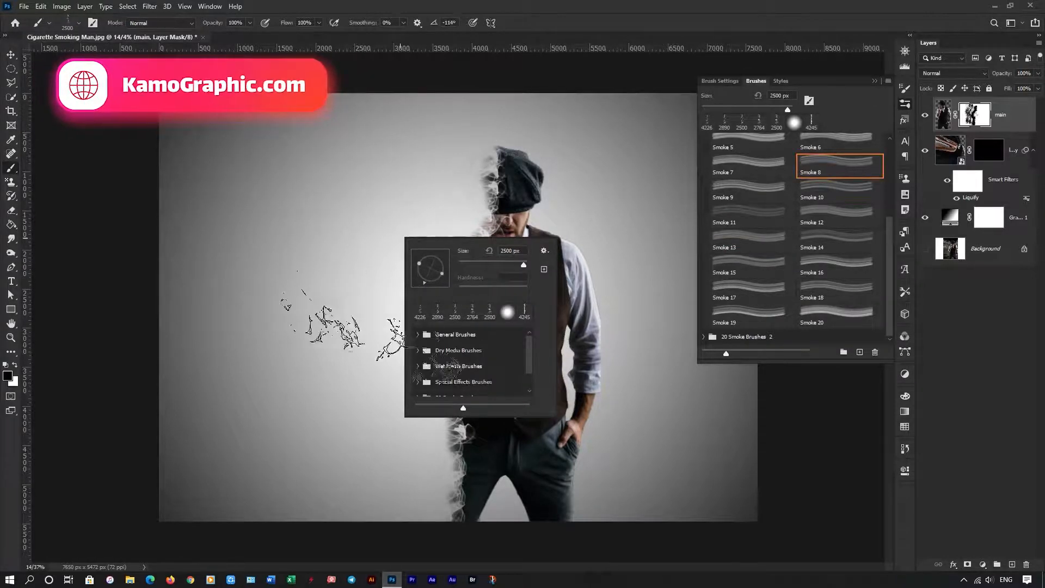
key("Return")
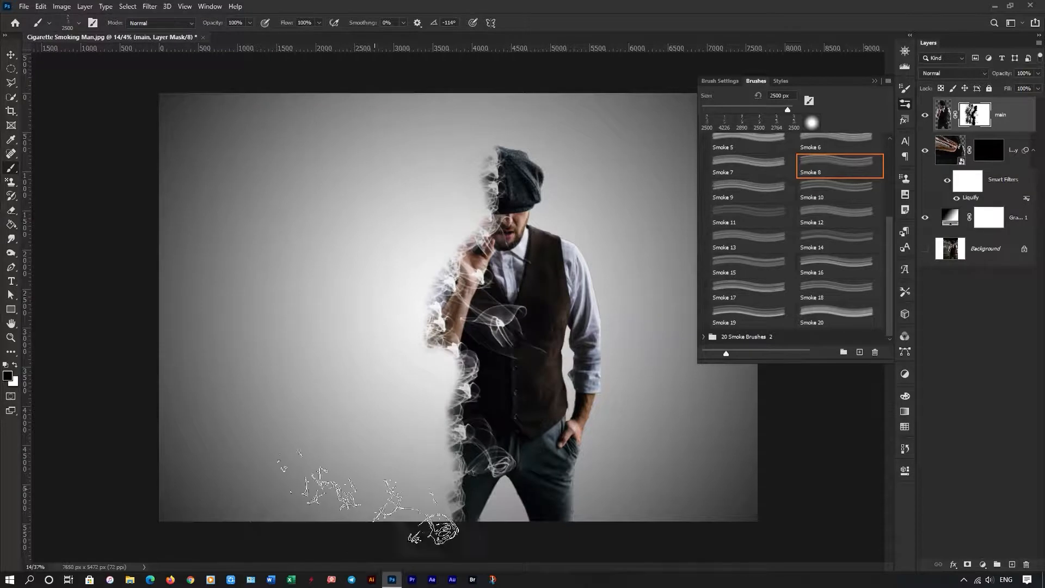
Stamp smoke across the shirt and upper vest on the "main" mask with Smoke 7 at 2500 px and -126°
left_click(738, 147)
left_click(740, 168)
right_click(432, 283)
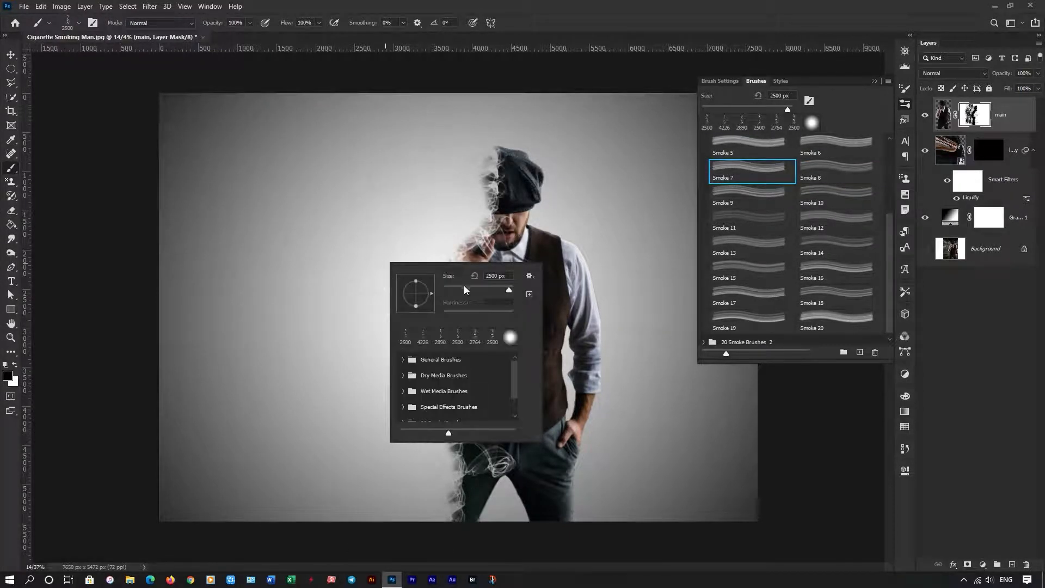
left_click_drag(409, 305, 407, 305)
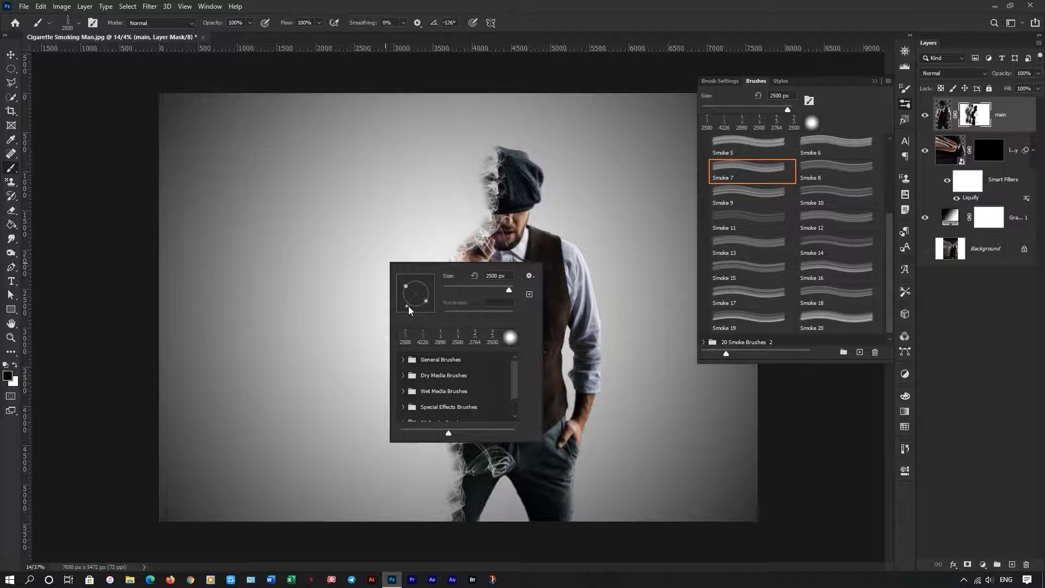
scroll(493, 207, "up", 2)
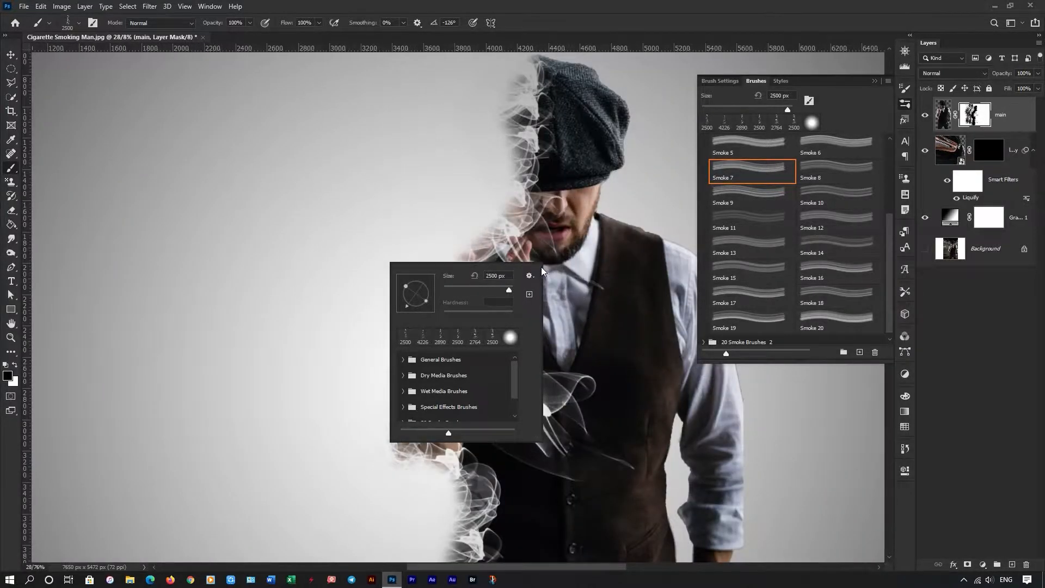
left_click(538, 305)
scroll(489, 332, "down", 2)
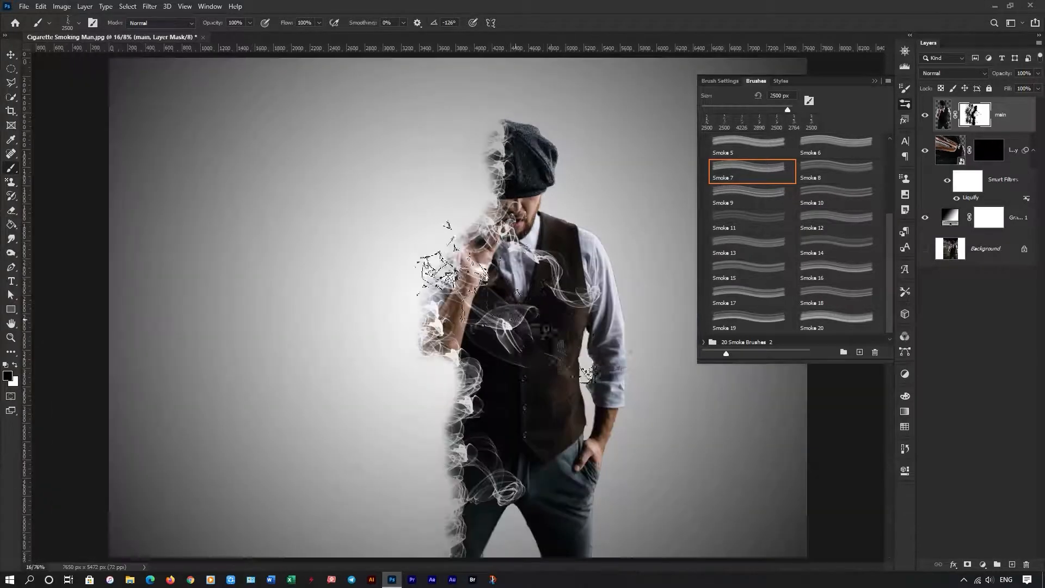
Stamp smoke across the lower vest on the "main" mask with the second Smoke 4 brush at 4003 px and -118°
left_click(838, 170)
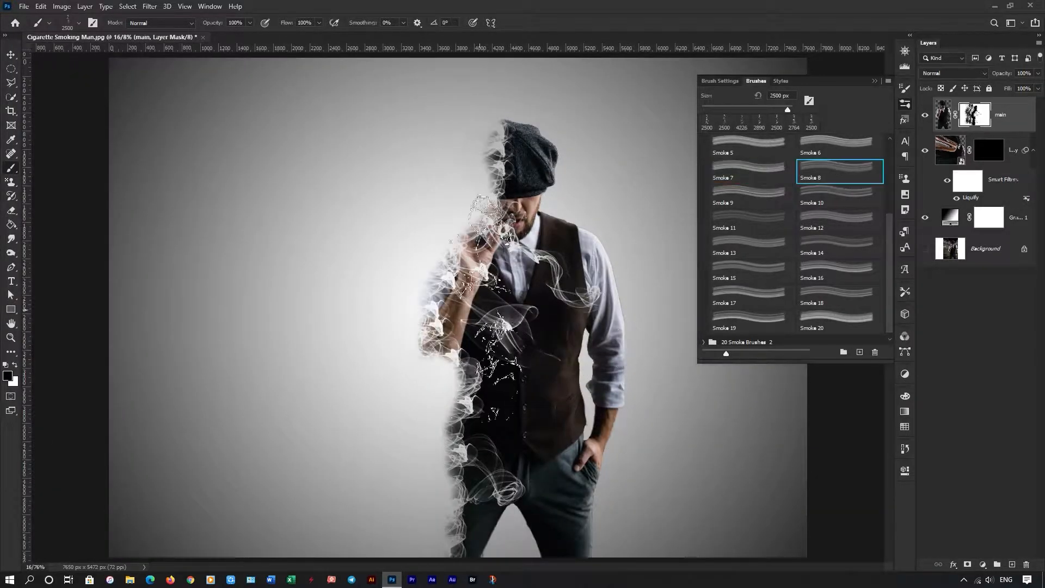
scroll(847, 194, "up", 2)
left_click(842, 178)
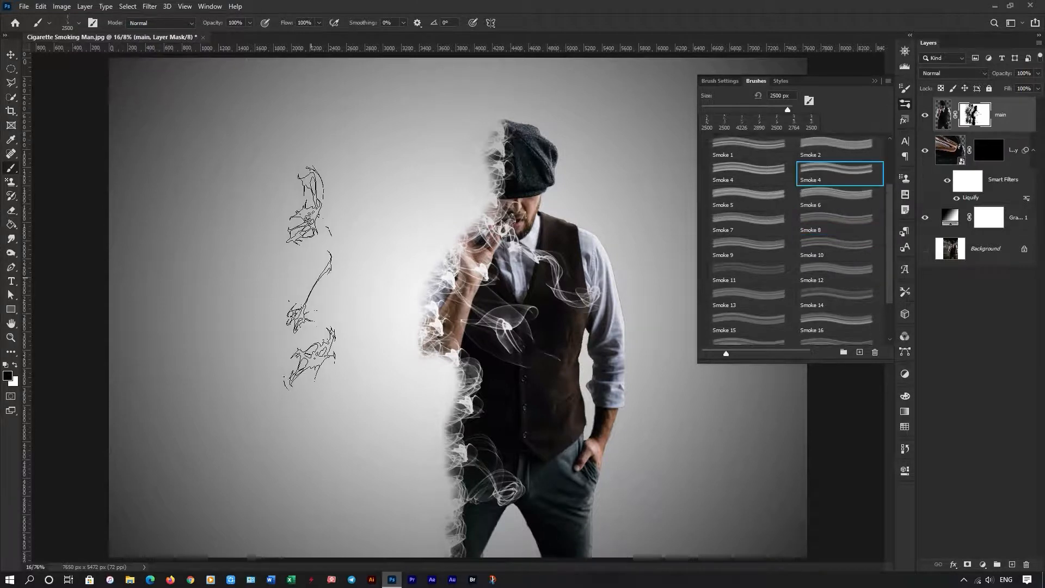
right_click(319, 276)
left_click(334, 322)
key("Return")
left_click_drag(307, 200, 376, 198)
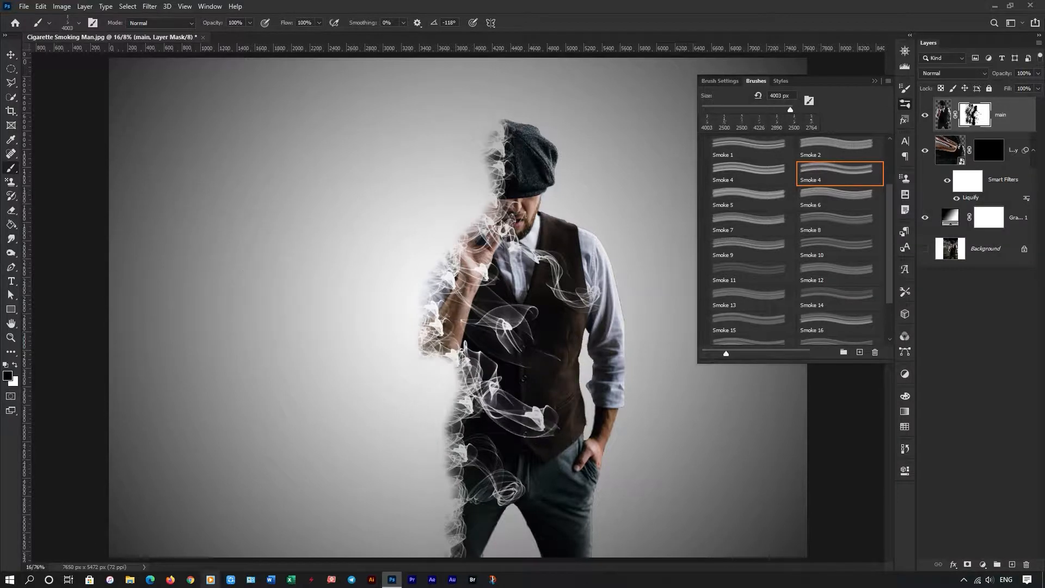
Target the "liqufy" layer's mask and switch the painting colour to white
key("ctrl+minus")
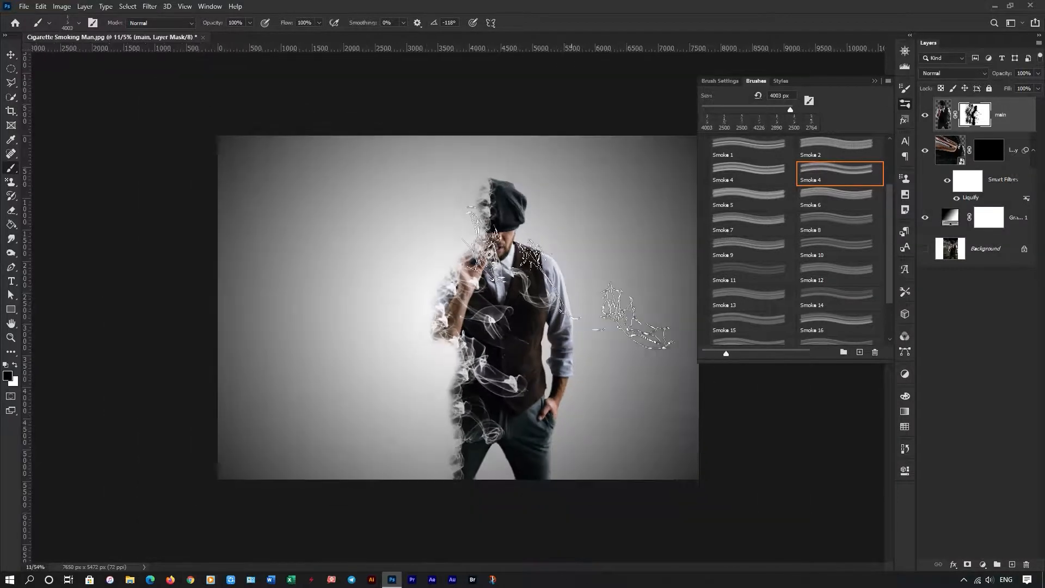
left_click(875, 80)
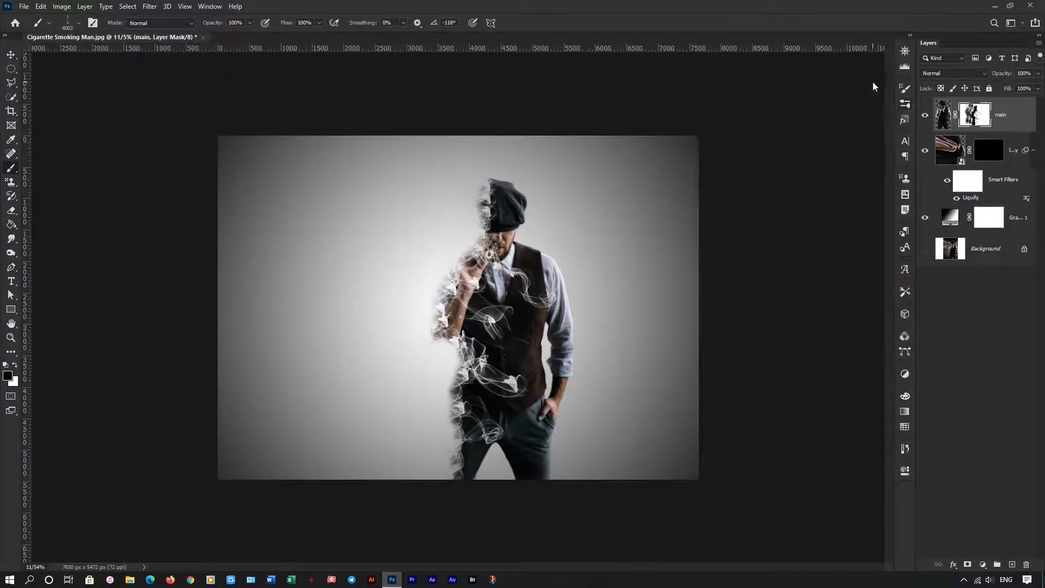
left_click(992, 153)
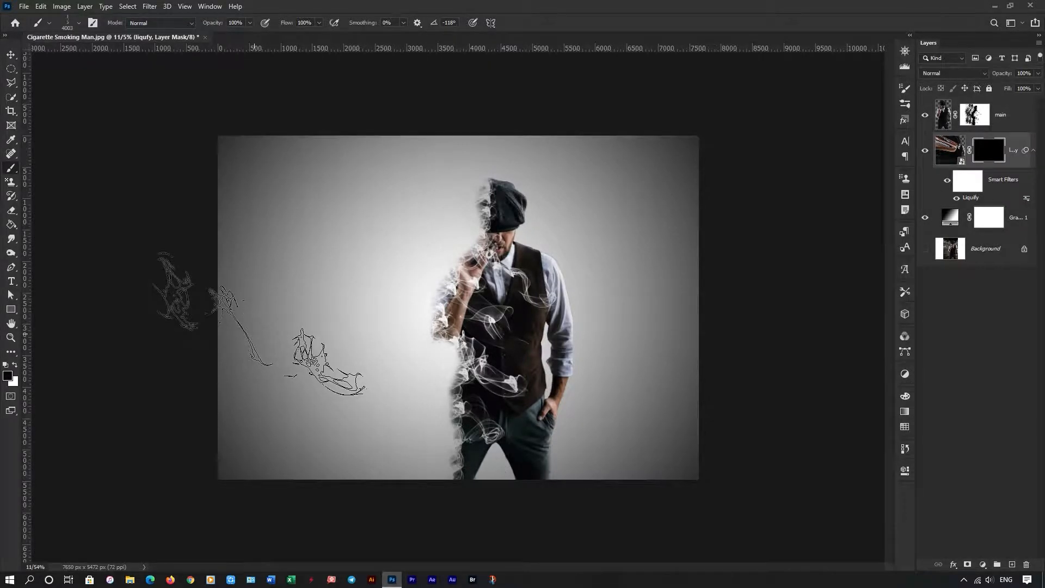
key("x")
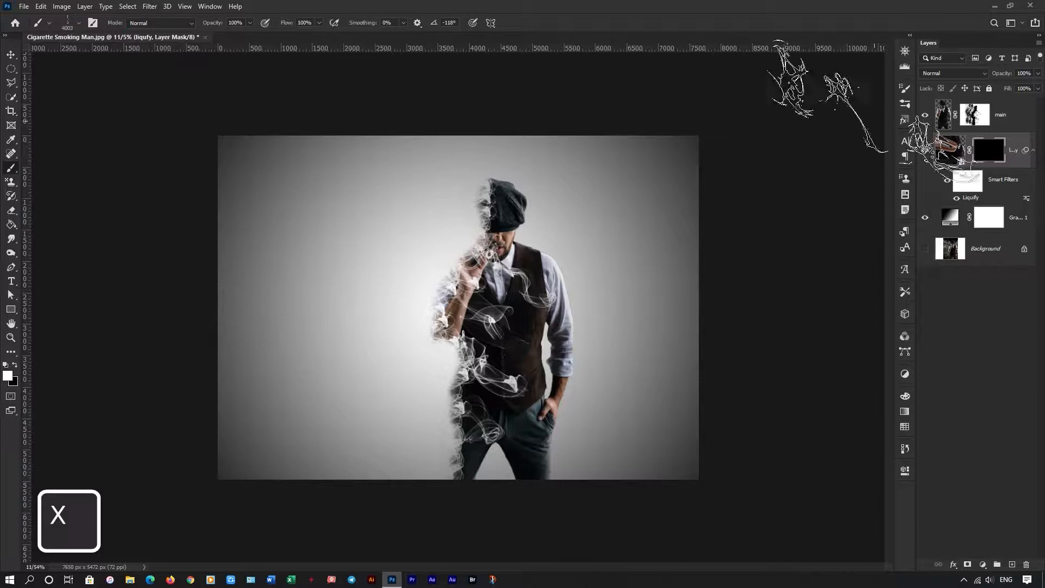
Stamp a smoke trail flowing away from the cap on the "liqufy" mask with Smoke 9 from 20 Smoke Brushes 2 at 4475 px and -116°
left_click(907, 102)
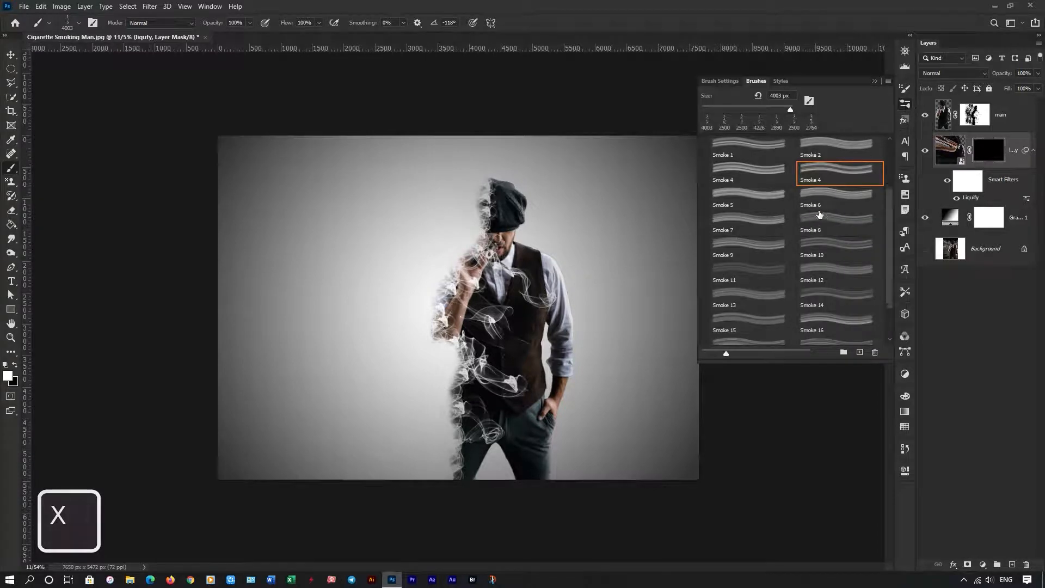
scroll(723, 327, "down", 2)
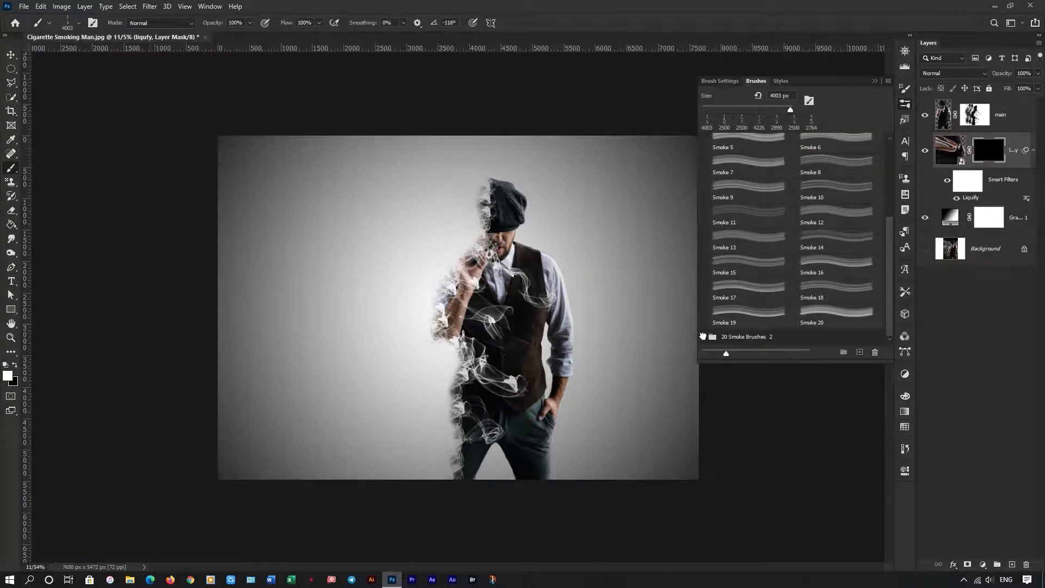
scroll(782, 305, "down", 4)
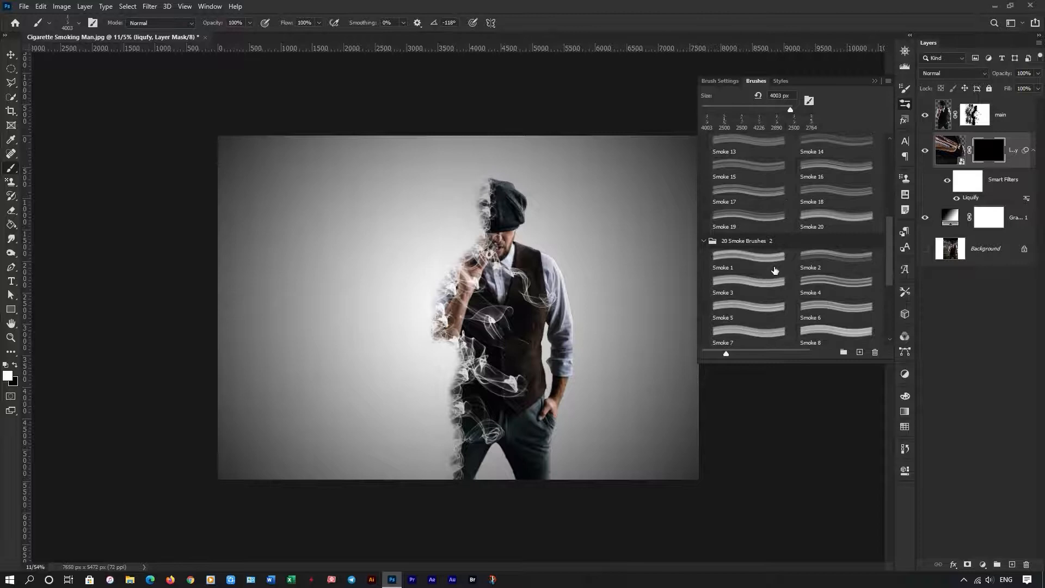
scroll(778, 261, "down", 1)
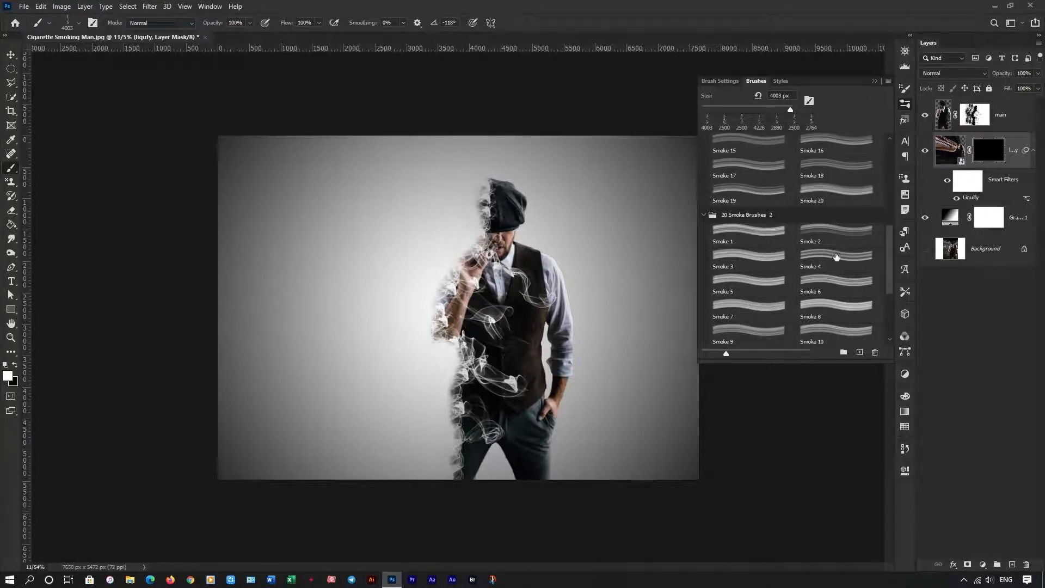
left_click(751, 329)
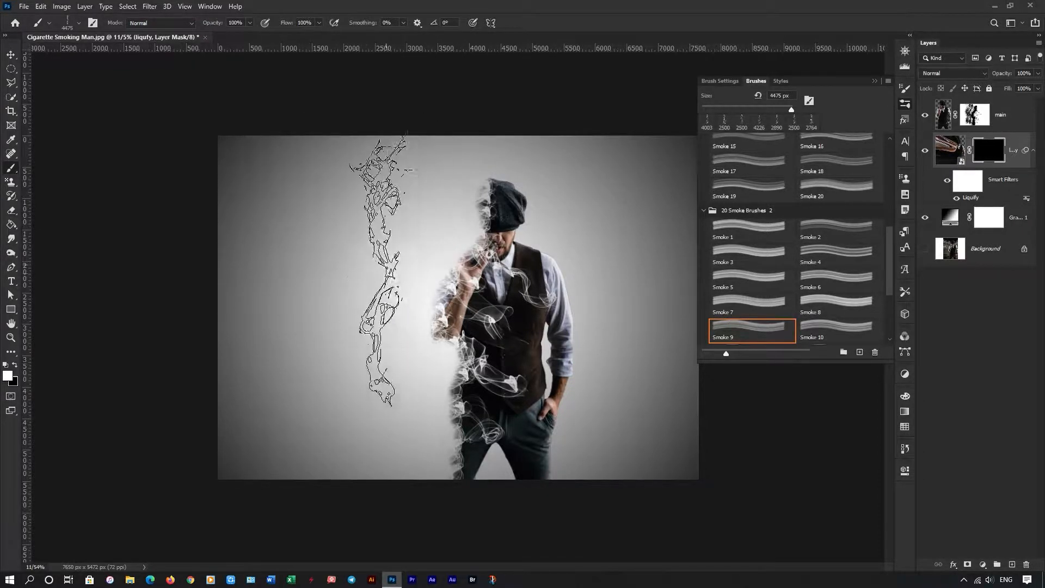
right_click(389, 292)
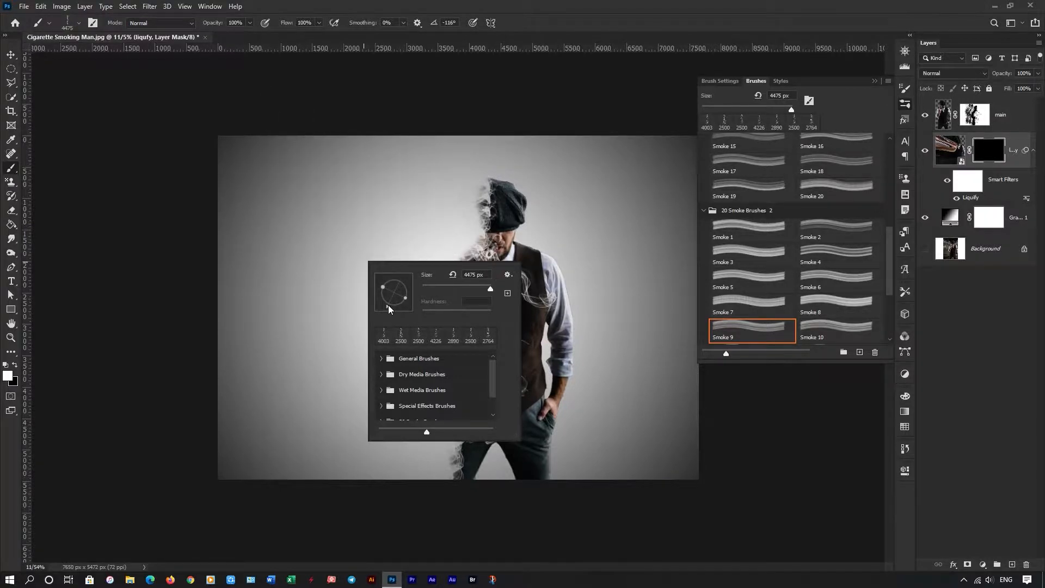
left_click(365, 182)
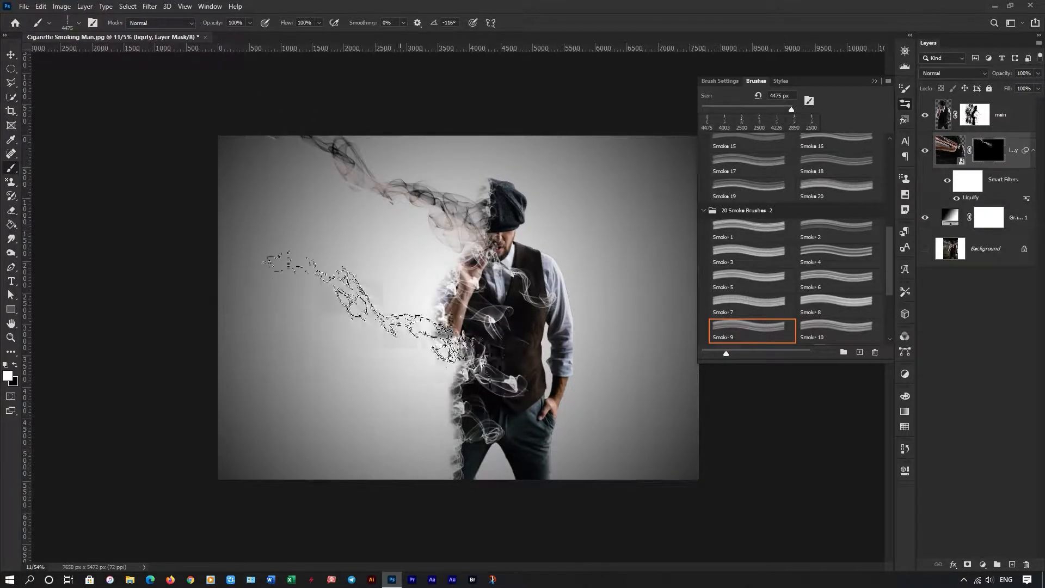
key("ctrl+z")
left_click(393, 165)
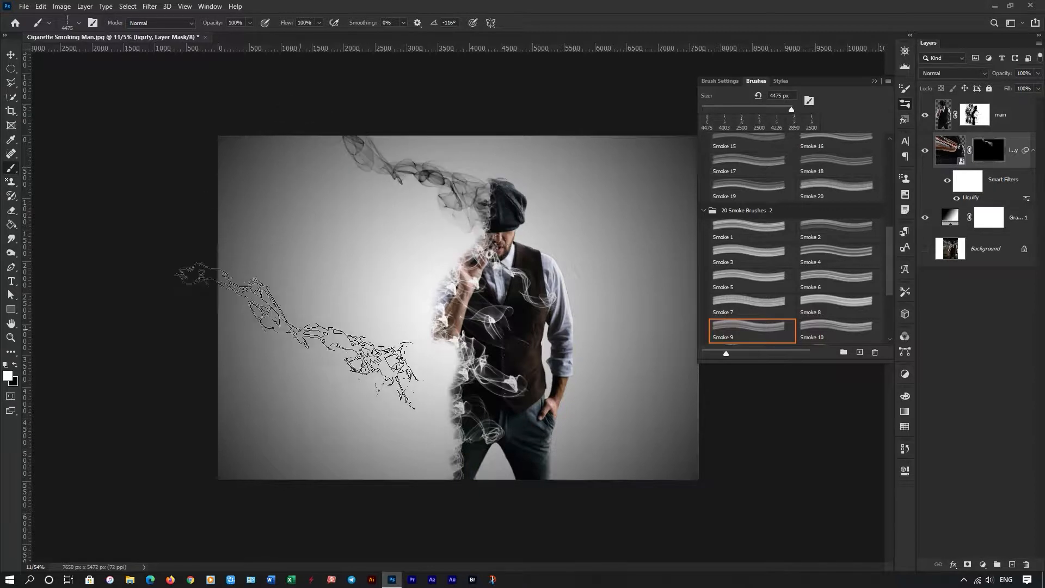
Stamp a wide smoke trail off the lower vest edge on the "liqufy" mask with Smoke 8 at 4666 px and -98°
left_click(837, 313)
right_click(370, 337)
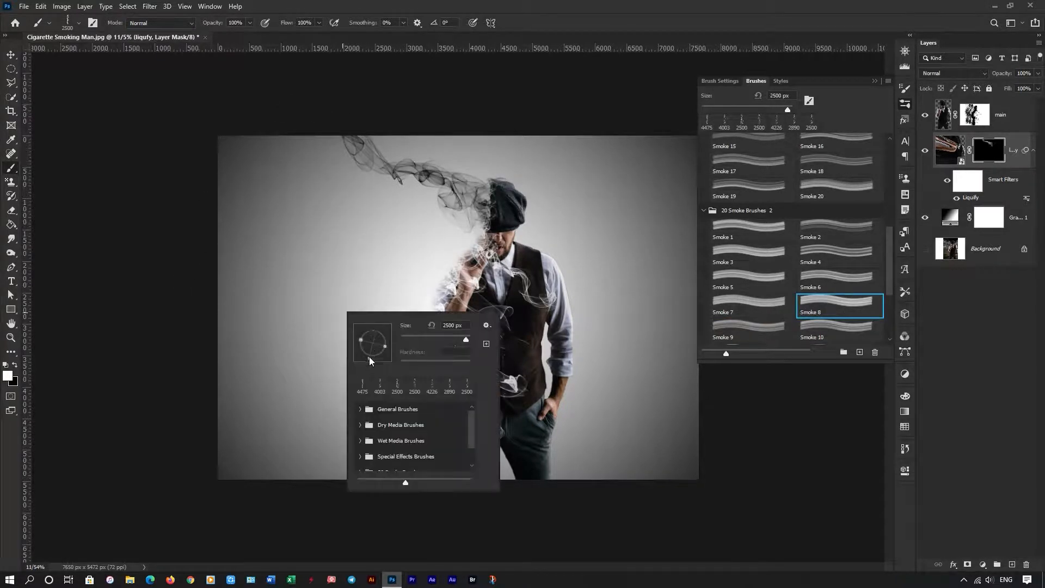
mouse_move(366, 363)
left_mouse_down()
mouse_move(349, 351)
mouse_move(380, 234)
mouse_move(337, 357)
left_mouse_up()
key("Return")
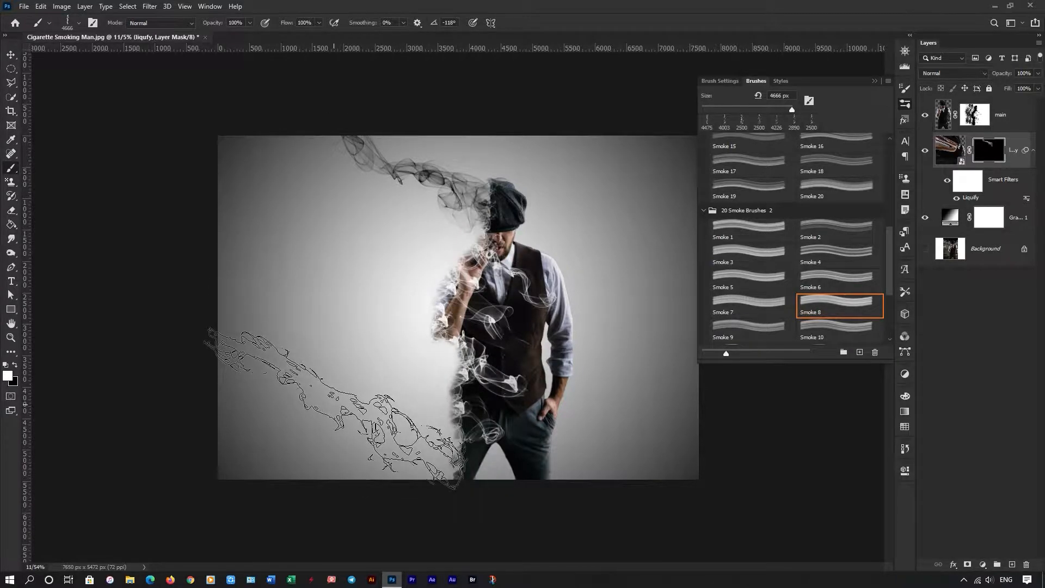
right_click(348, 392)
left_click_drag(368, 427, 364, 423)
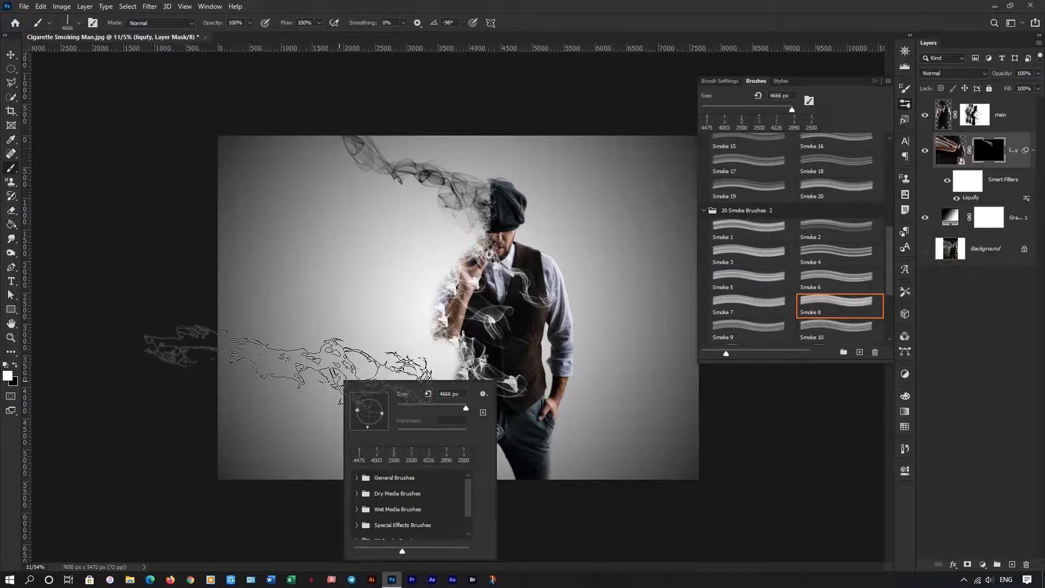
key("Return")
left_click(316, 405)
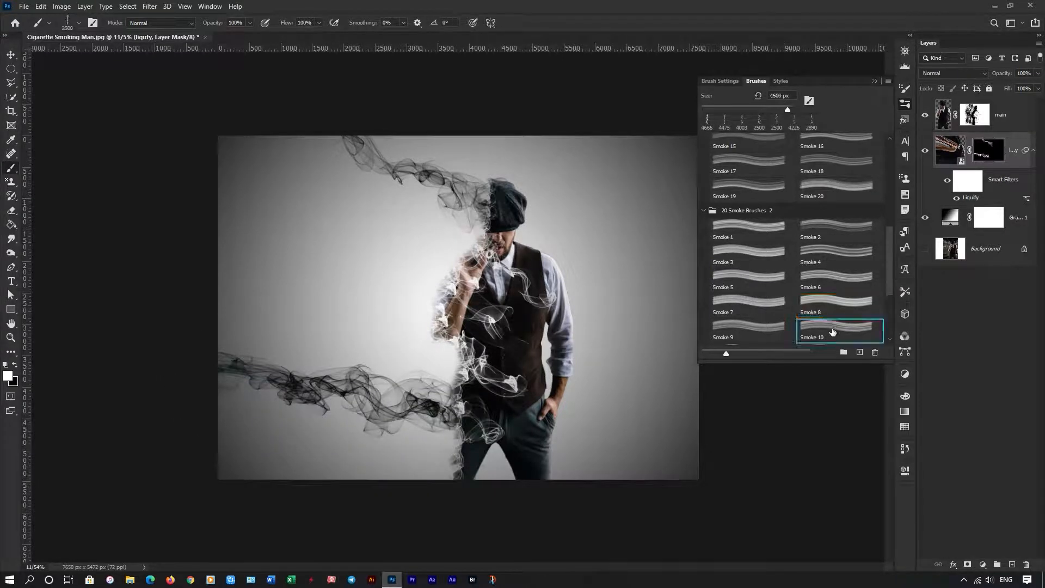
Stamp a large smoke trail streaming from the raised arm on the "liqufy" mask with Smoke 16 at 5000 px and 77°
scroll(832, 331, "down", 3)
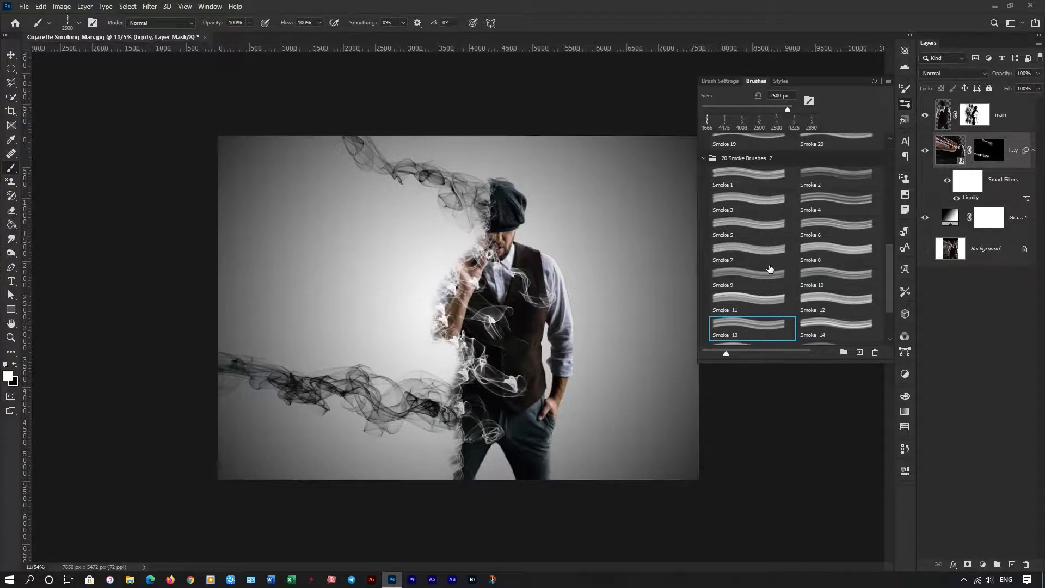
scroll(841, 308, "down", 3)
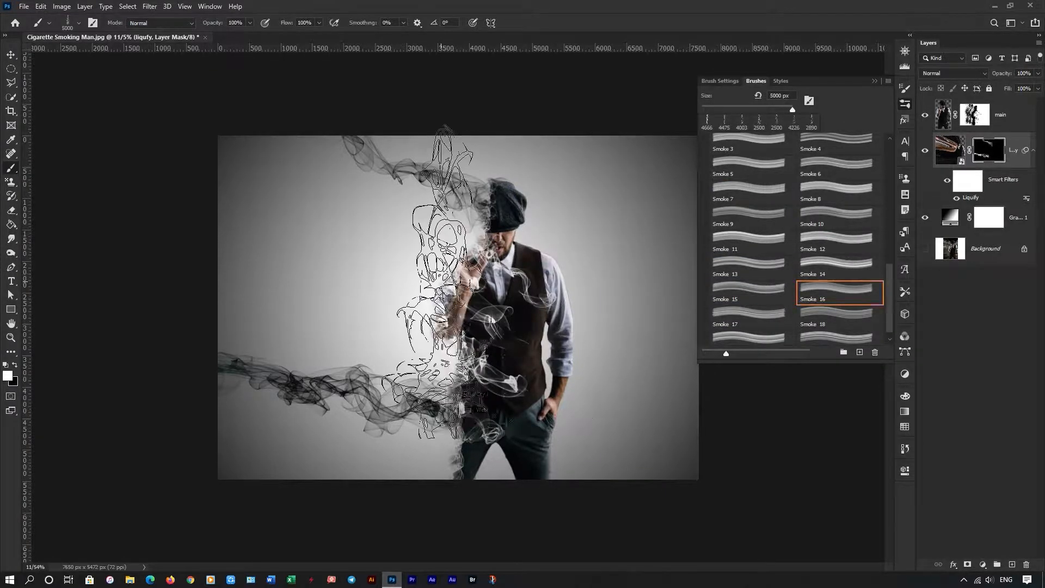
right_click(467, 300)
mouse_move(466, 333)
left_mouse_down()
mouse_move(486, 328)
mouse_move(485, 297)
mouse_move(384, 334)
left_mouse_up()
left_click(361, 291)
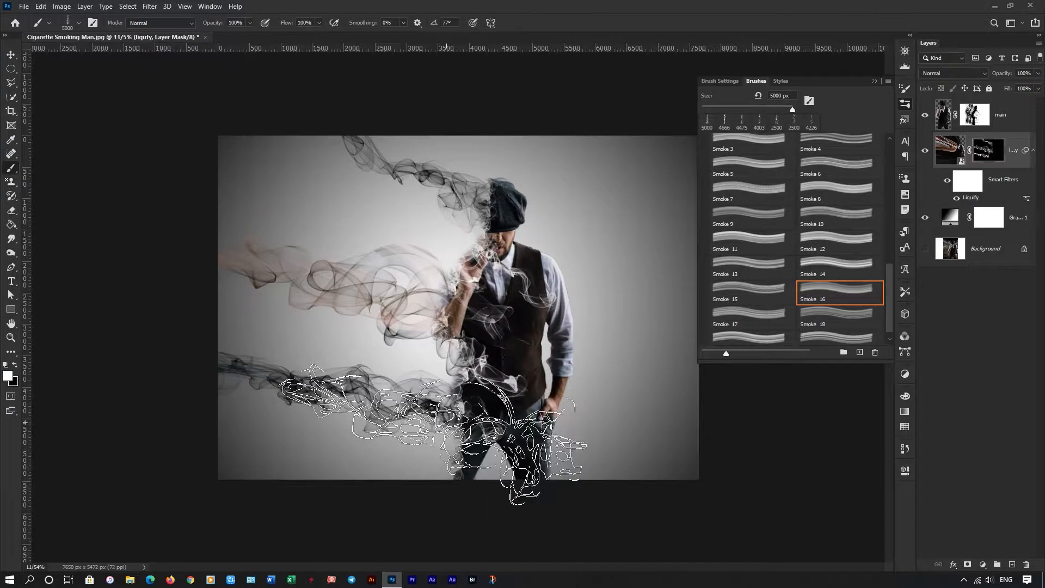
Stamp smoke between the cap and arm trails on the "liqufy" mask with Smoke 20 at 3522 px and -109°
scroll(832, 334, "down", 1)
left_click(832, 327)
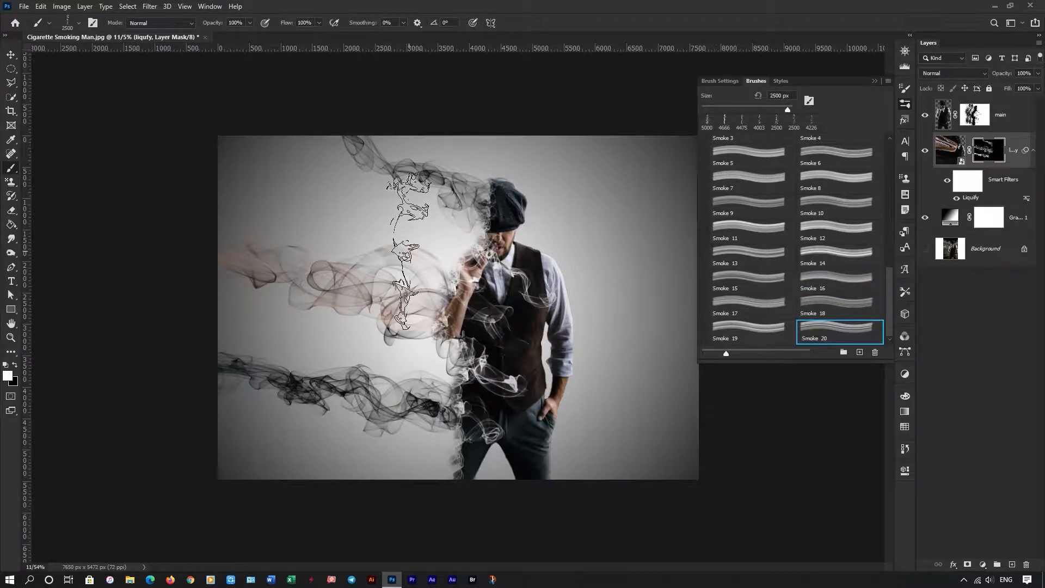
right_click(514, 295)
mouse_move(491, 318)
left_mouse_down()
mouse_move(482, 301)
mouse_move(494, 315)
left_mouse_up()
key("Return")
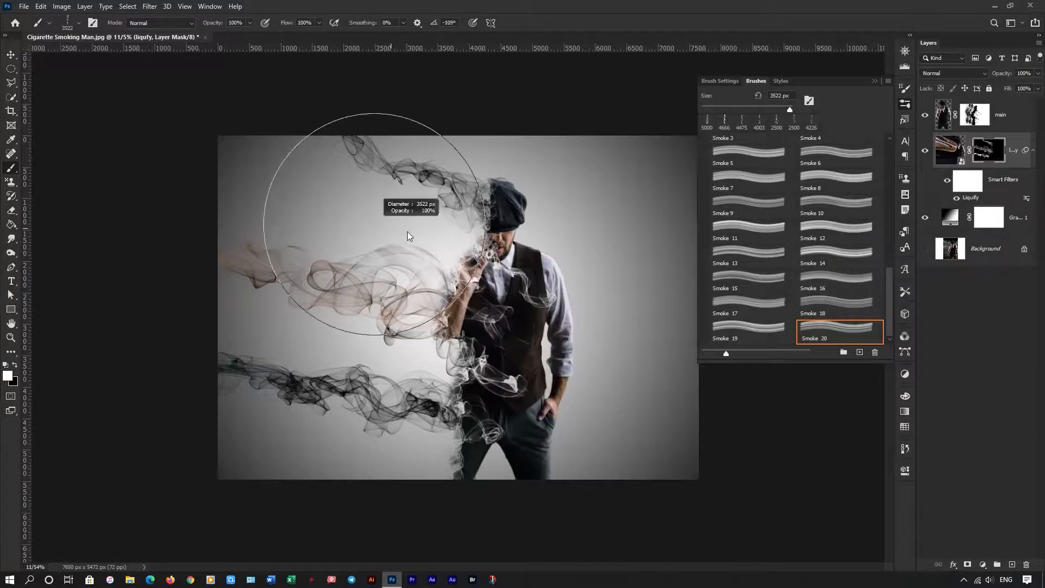
left_click(391, 226)
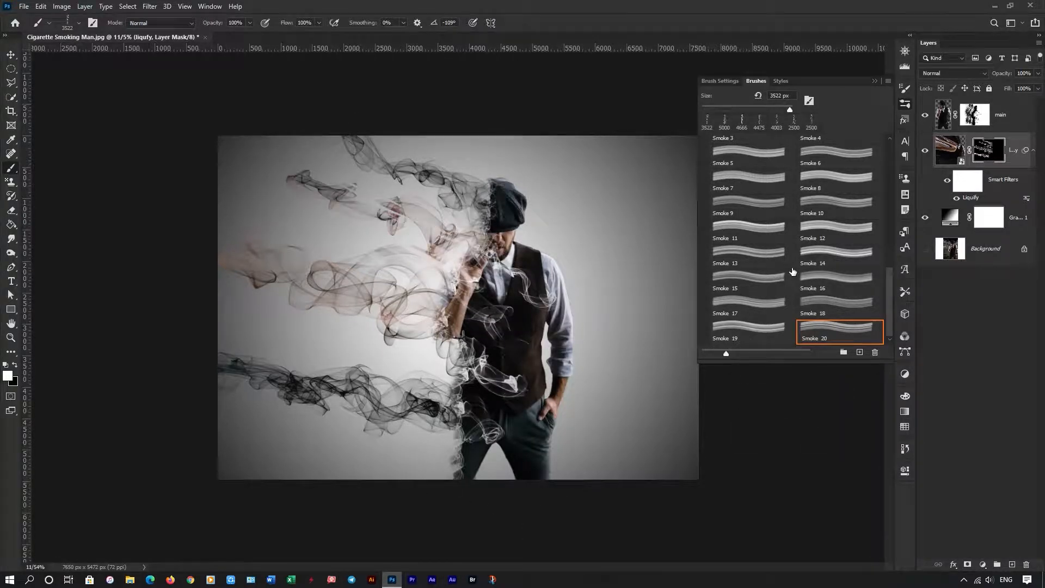
Stamp a smoke trail between the arm and lower vest trails on the "liqufy" mask with Smoke 9 at 4111 px and -110°
scroll(792, 224, "up", 2)
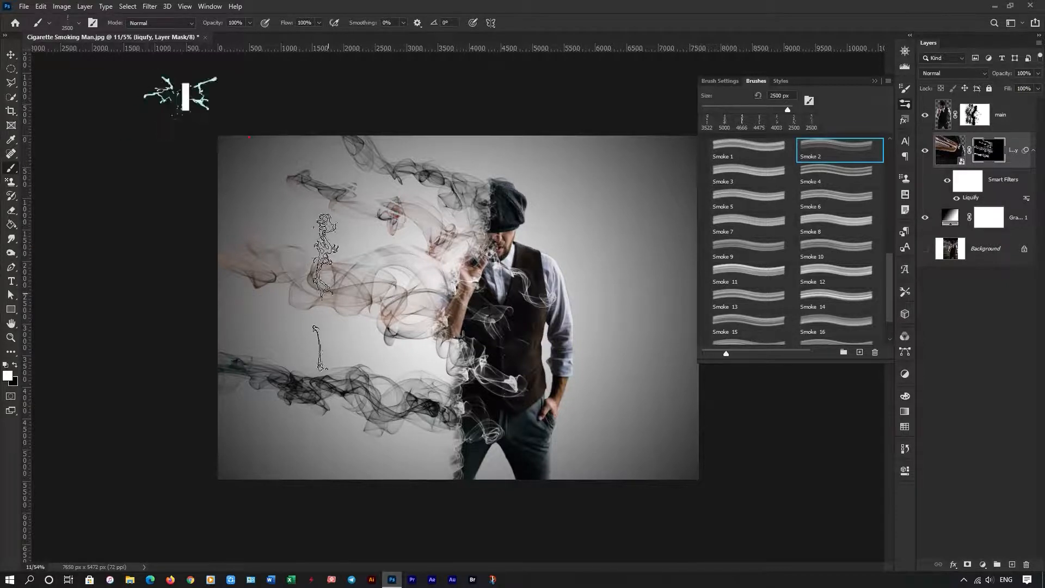
left_click(751, 249)
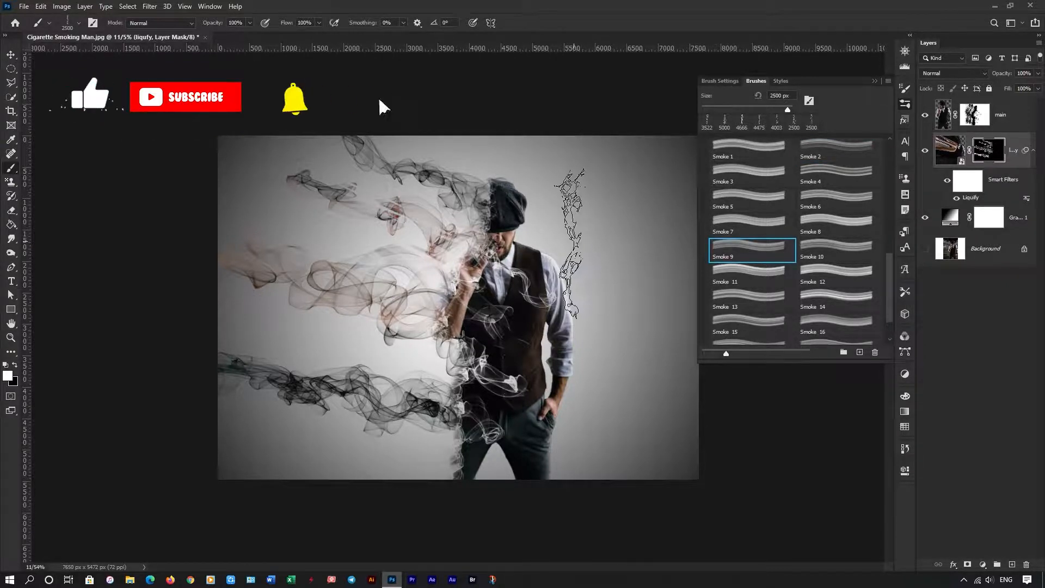
right_click(414, 302)
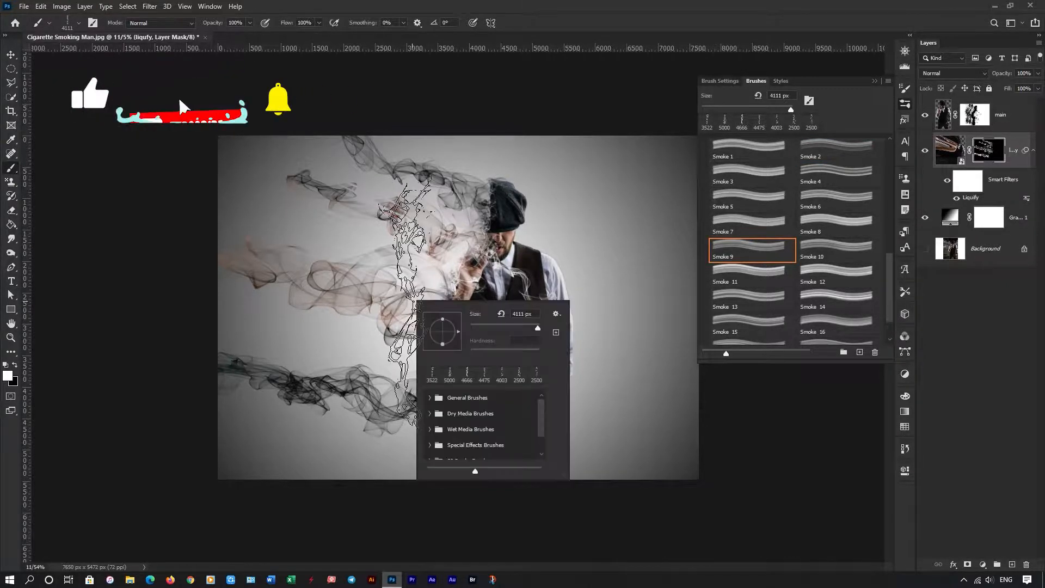
left_click(436, 346)
key("Return")
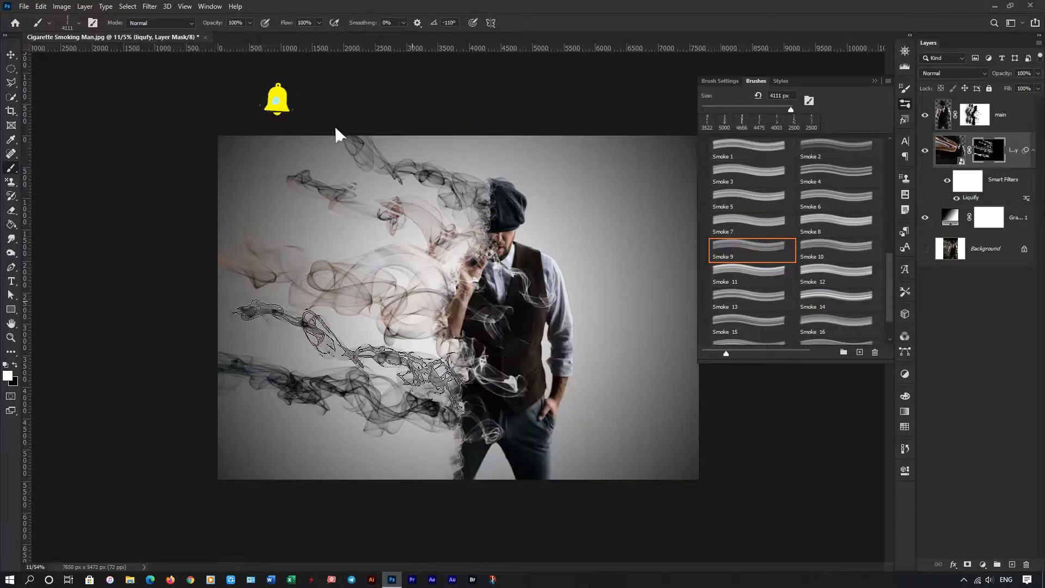
Stamp a smoke trail streaming off the hip and trousers on the "liqufy" mask with Smoke 11 at 4735 px and -104°
scroll(823, 246, "up", 1)
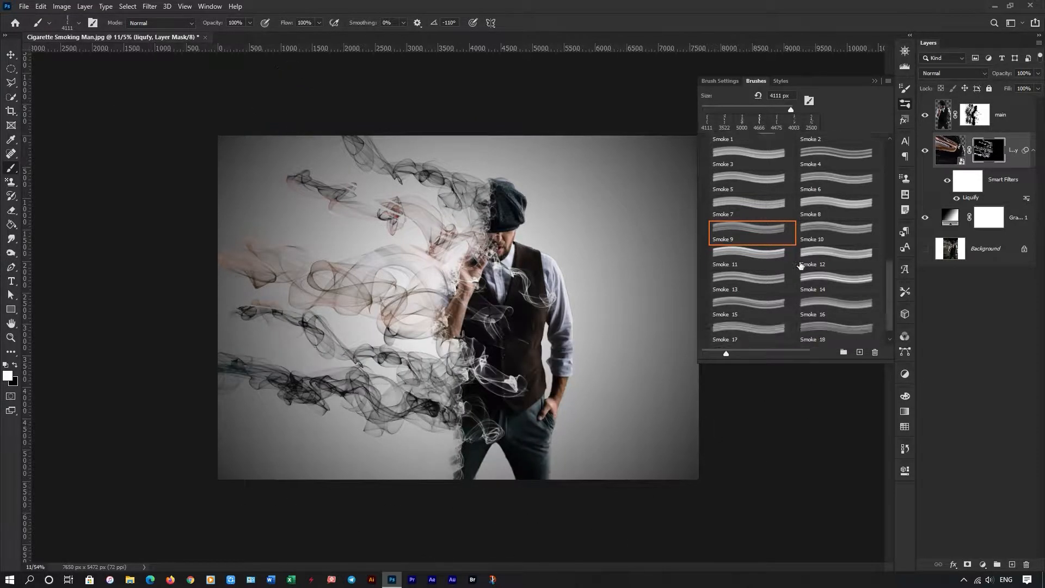
scroll(833, 218, "up", 1)
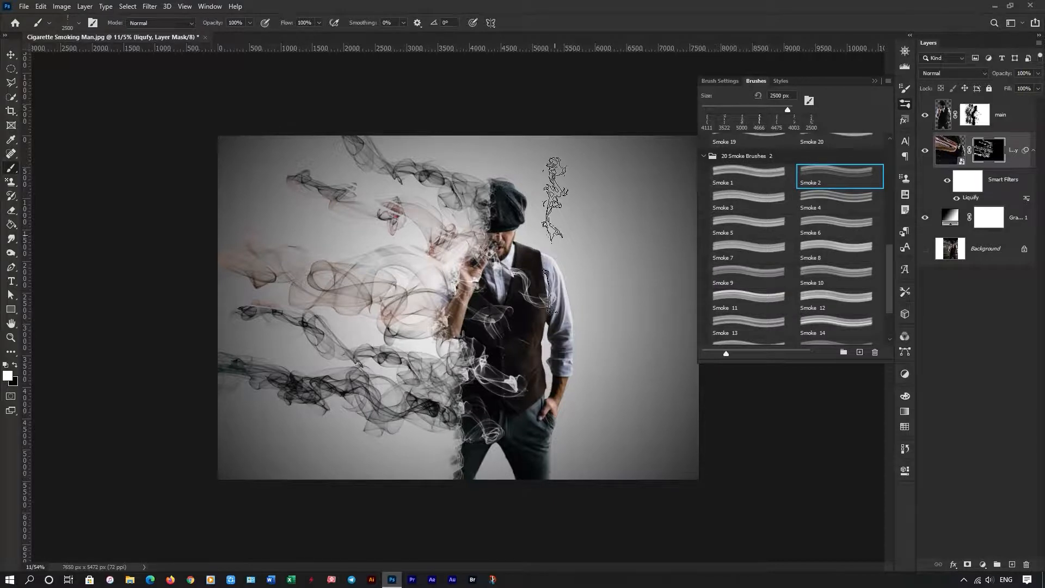
left_click(767, 201)
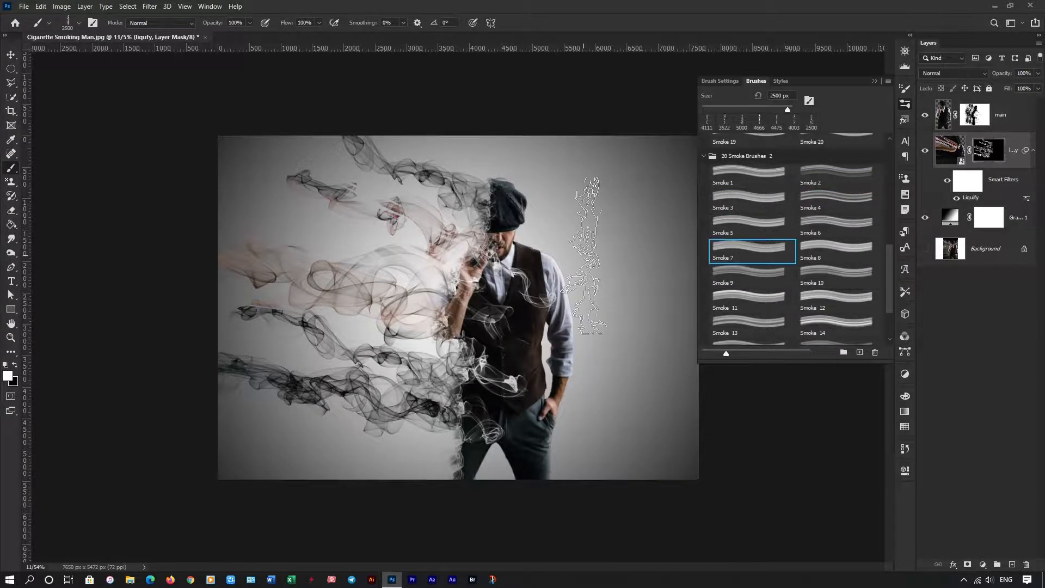
left_click(750, 313)
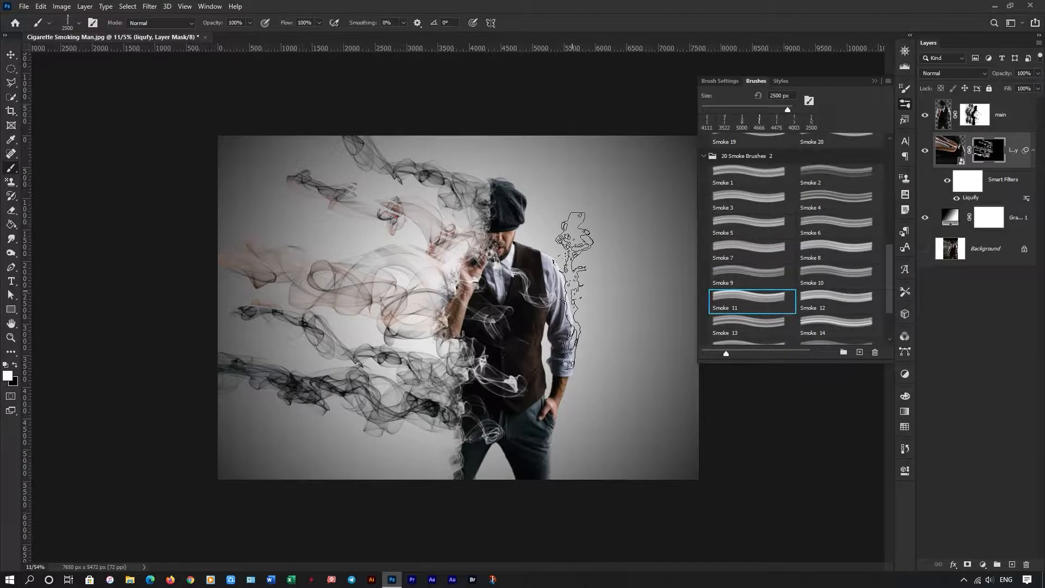
right_click(557, 294)
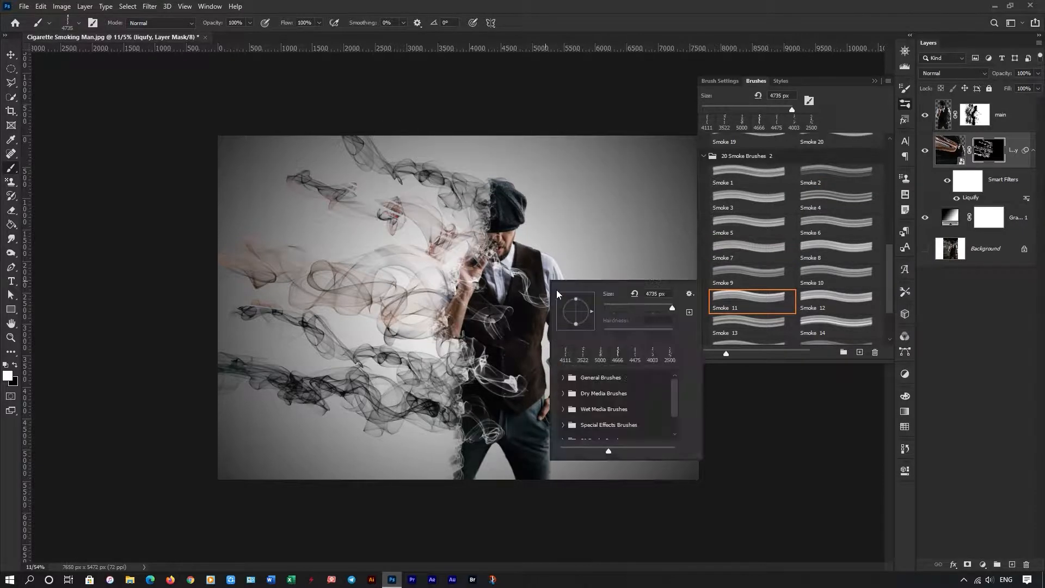
mouse_move(569, 325)
left_mouse_down()
mouse_move(564, 303)
mouse_move(564, 335)
mouse_move(573, 325)
left_mouse_up()
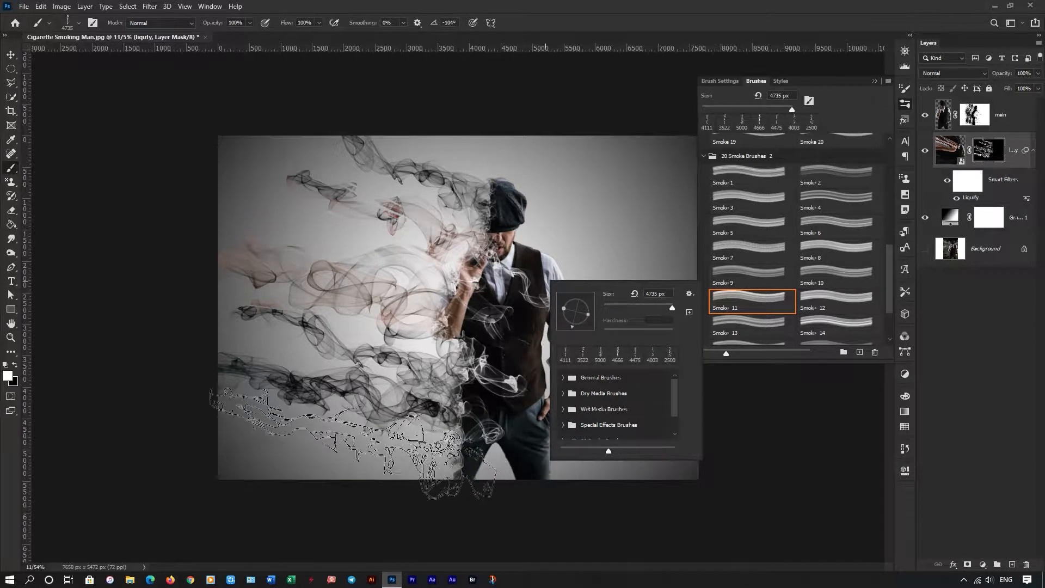
left_click(414, 452)
Restore wispy parts of the cap, hand and sleeve edges on the "main" mask with white Smoke 11 stamps at 2700 px
key("ctrl+plus")
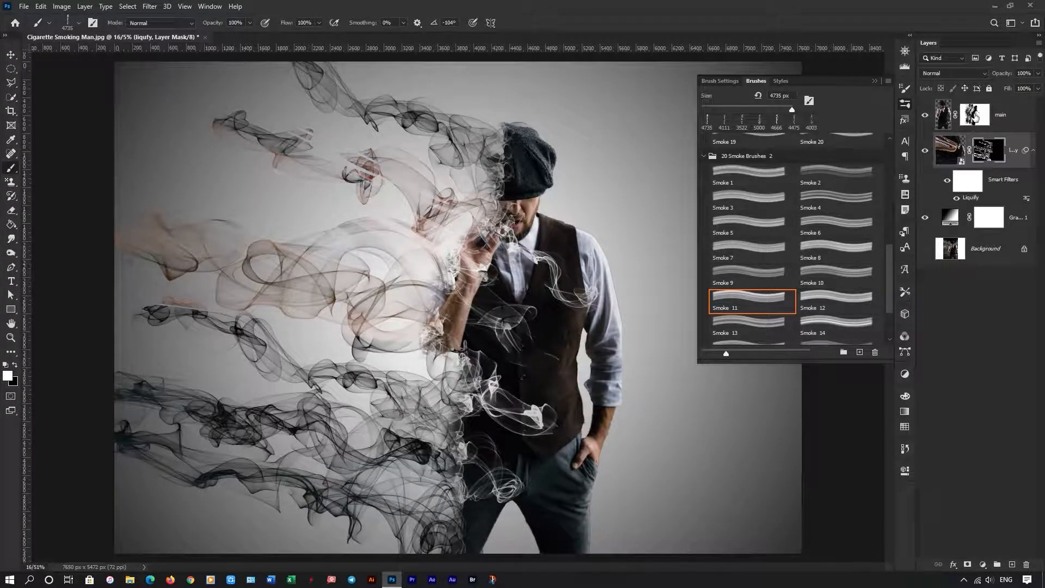
left_click(976, 116)
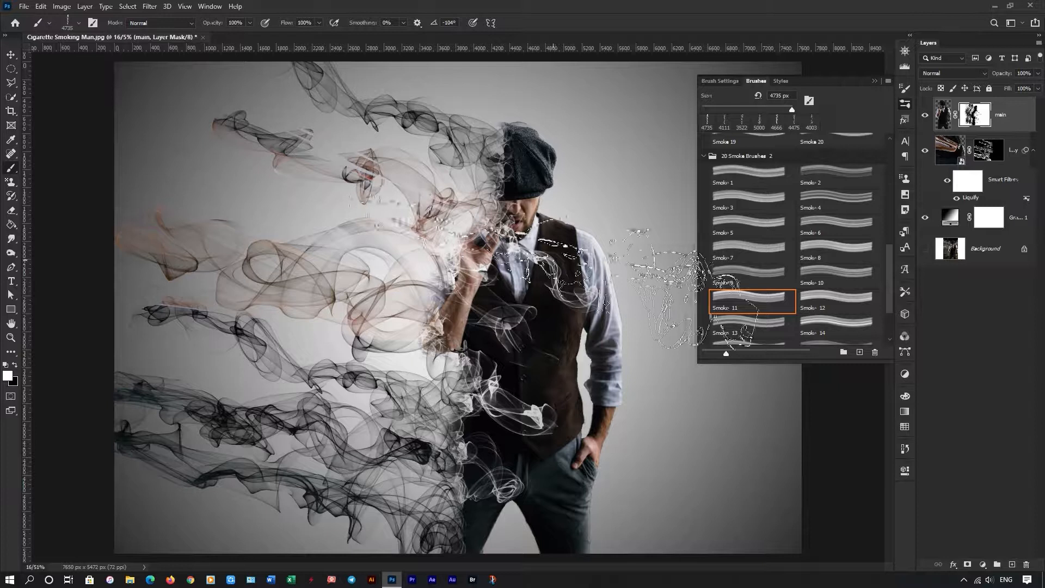
mouse_move(463, 235)
left_mouse_down()
mouse_move(430, 231)
mouse_move(535, 203)
left_mouse_up()
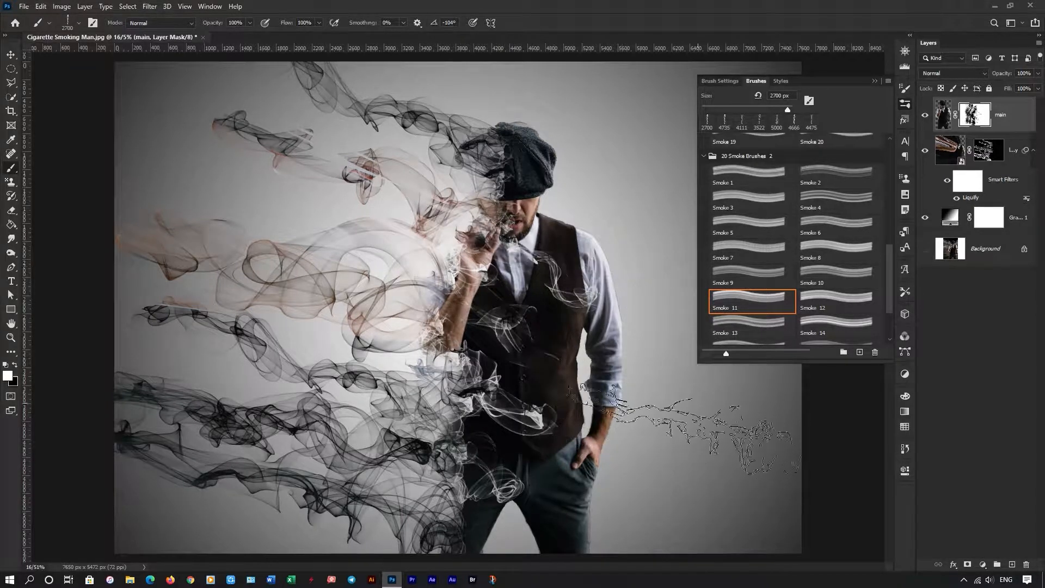
left_click(874, 81)
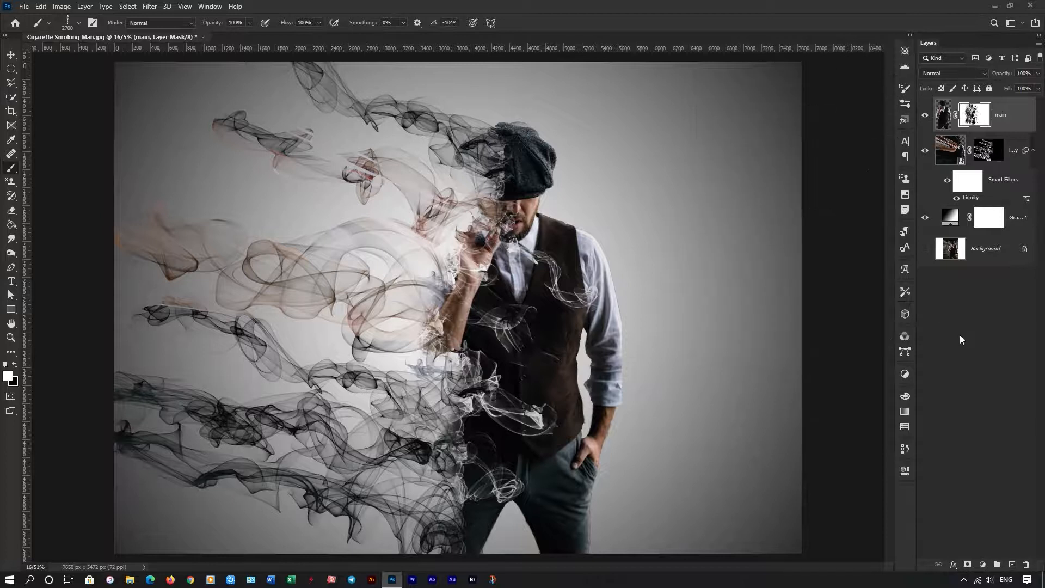
Stamp the visible man and smoke into a new top layer with the gradient background hidden, and show the background again
left_click(928, 222)
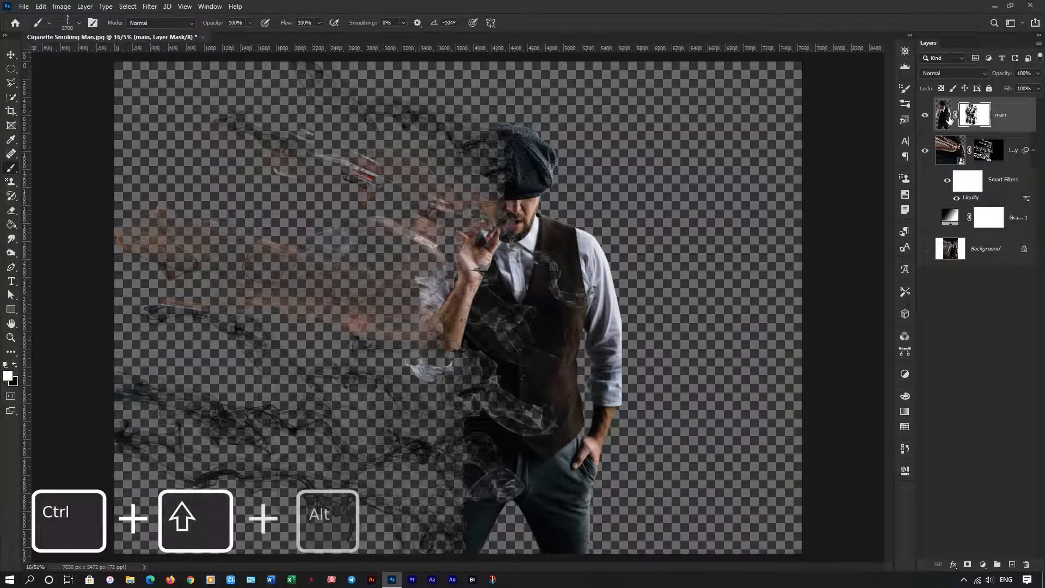
key("ctrl+shift+alt+e")
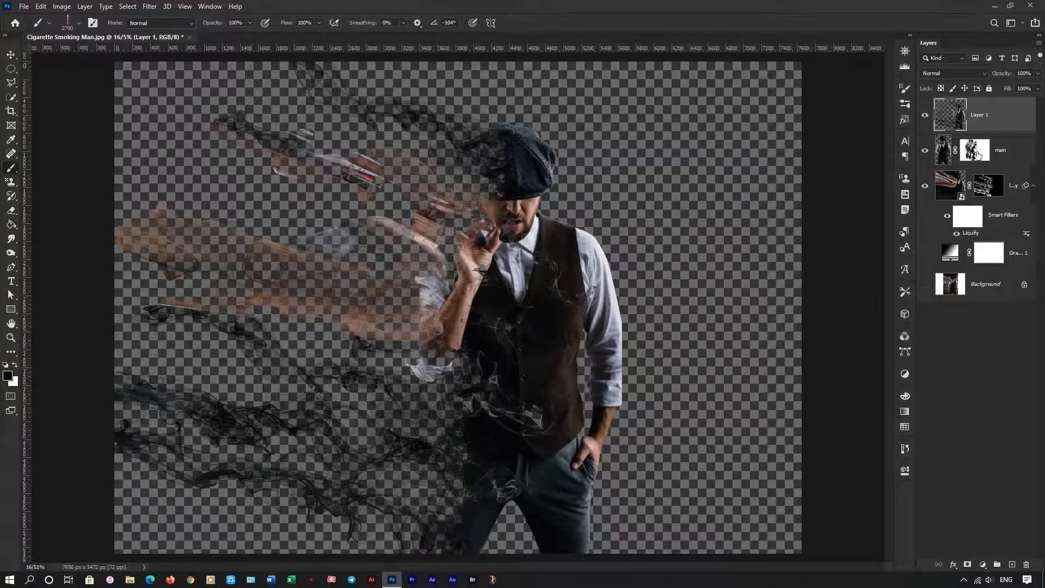
left_click(928, 191)
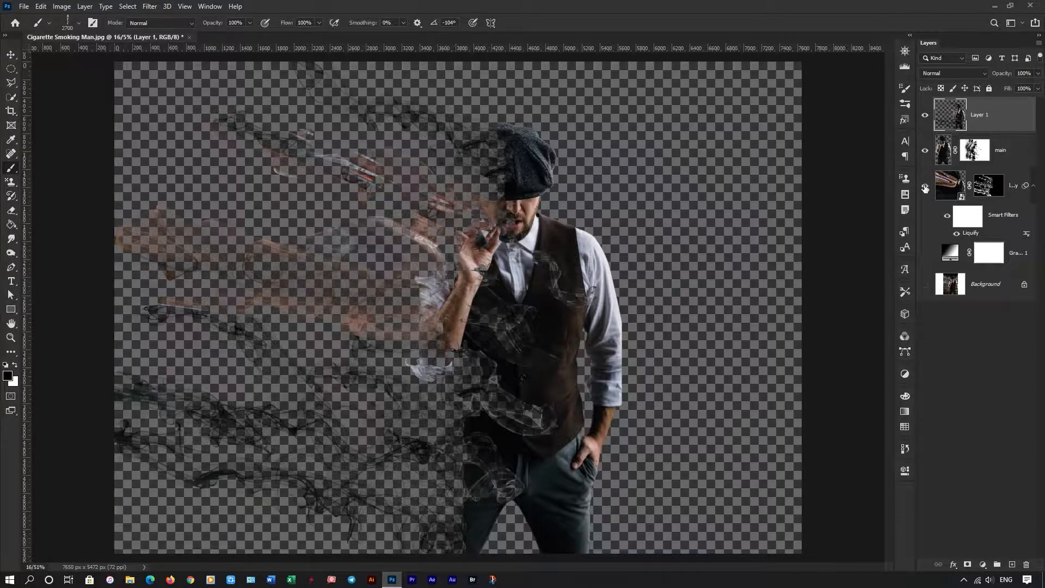
left_click(925, 187)
left_click(925, 254)
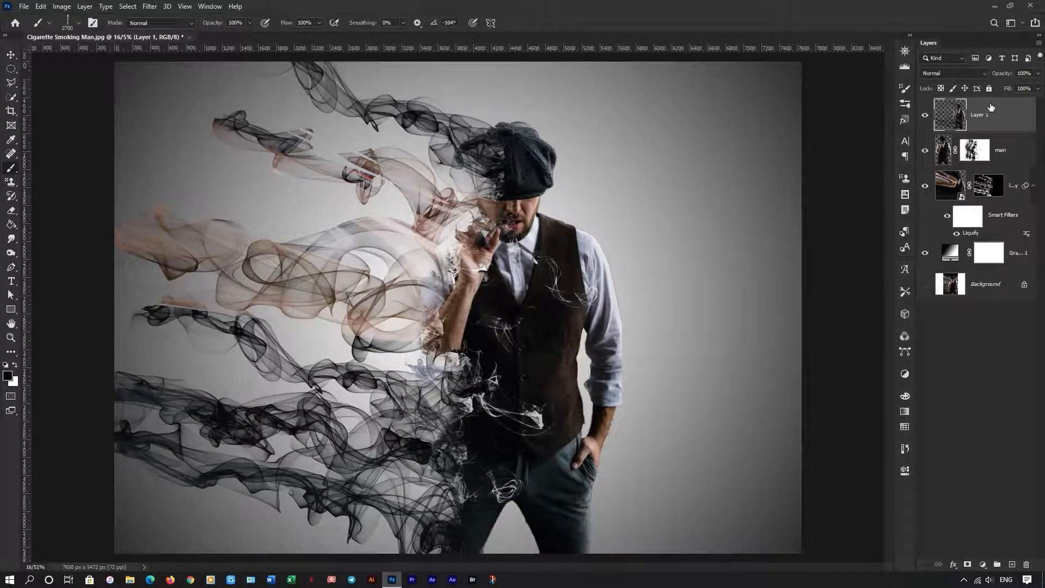
Set the merged top layer's blend mode to Soft Light and its opacity to 39%
left_click(982, 73)
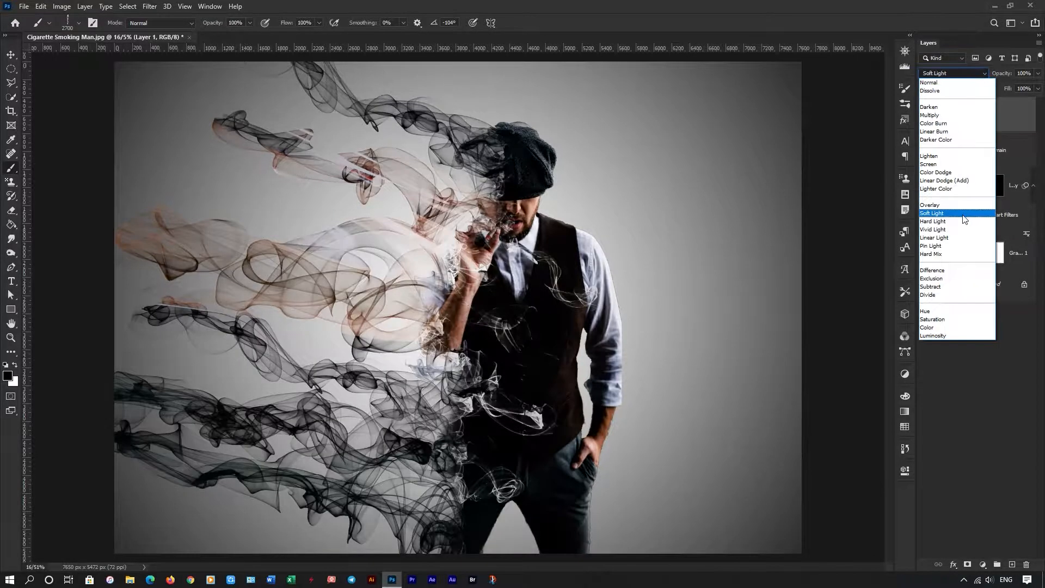
left_click(964, 214)
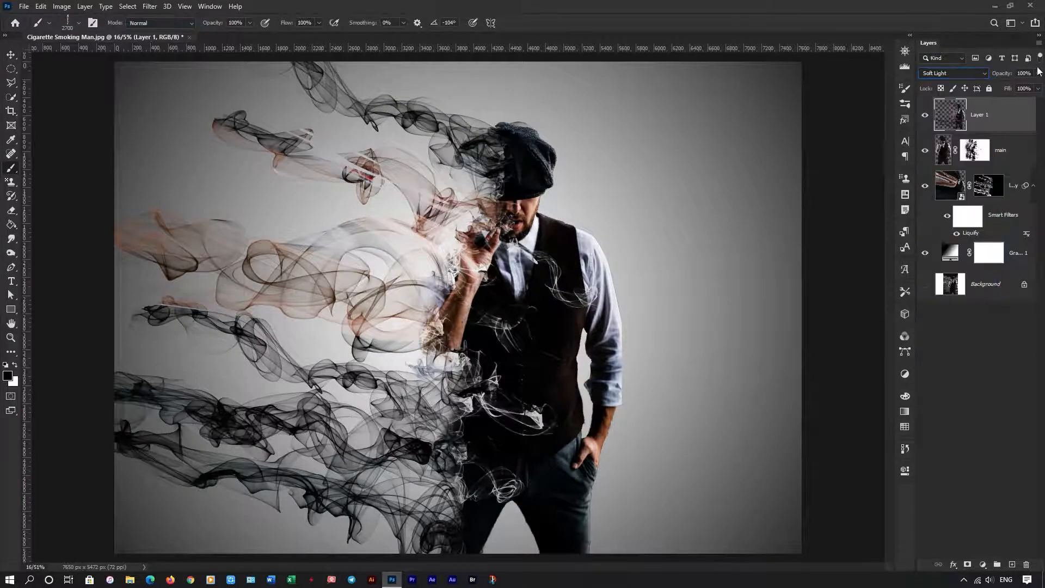
left_click_drag(988, 86, 1006, 86)
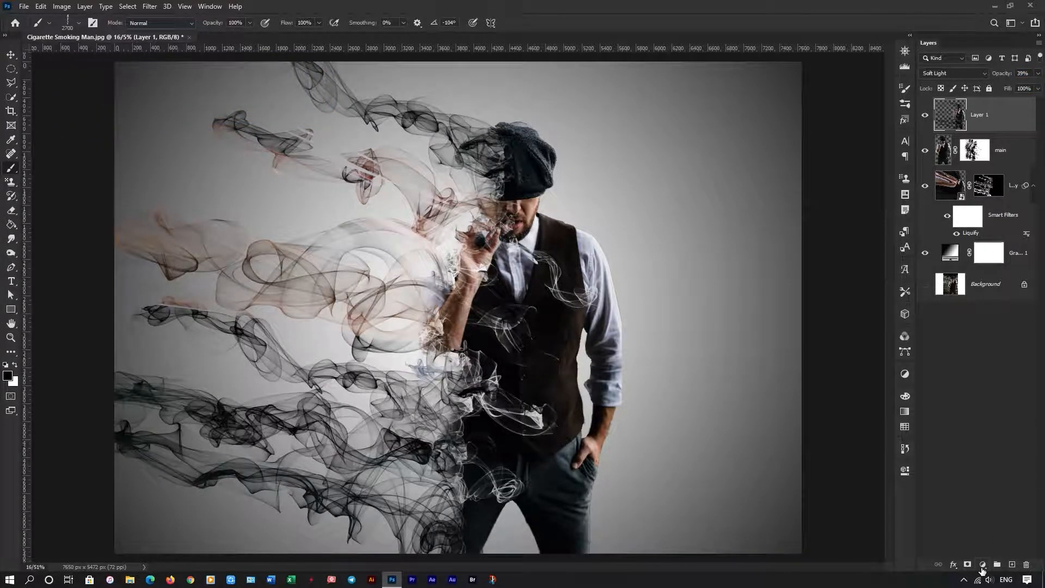
Add a Gradient Map adjustment layer on top and apply the Purple_21 preset to it
left_click(982, 569)
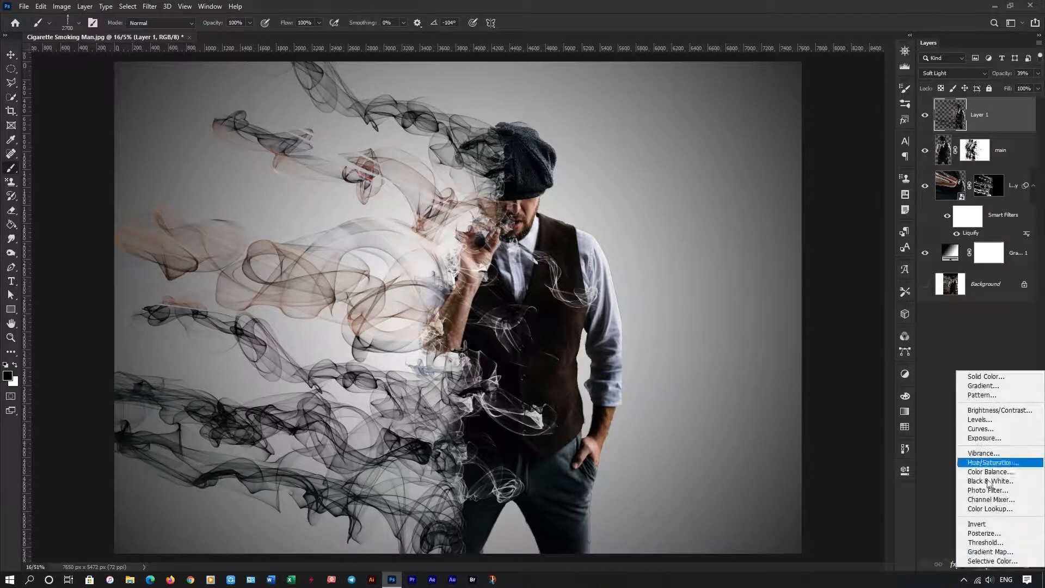
left_click(987, 552)
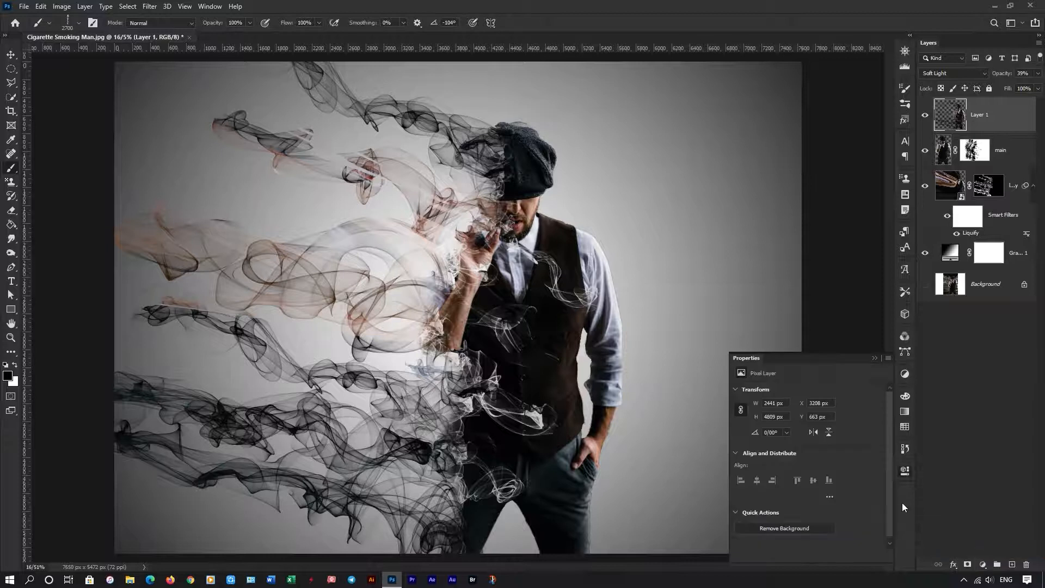
left_click(834, 394)
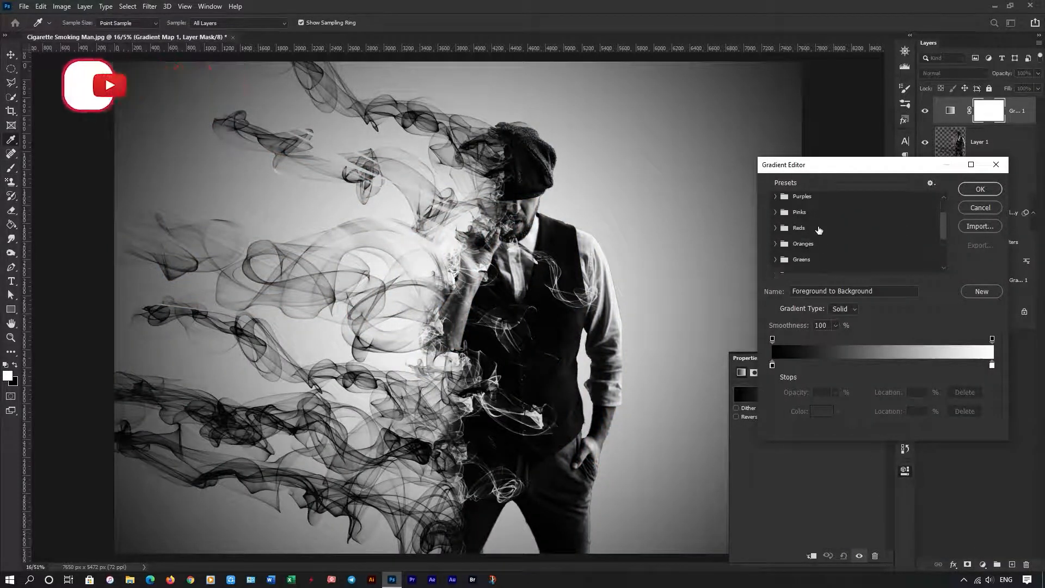
scroll(819, 230, "down", 2)
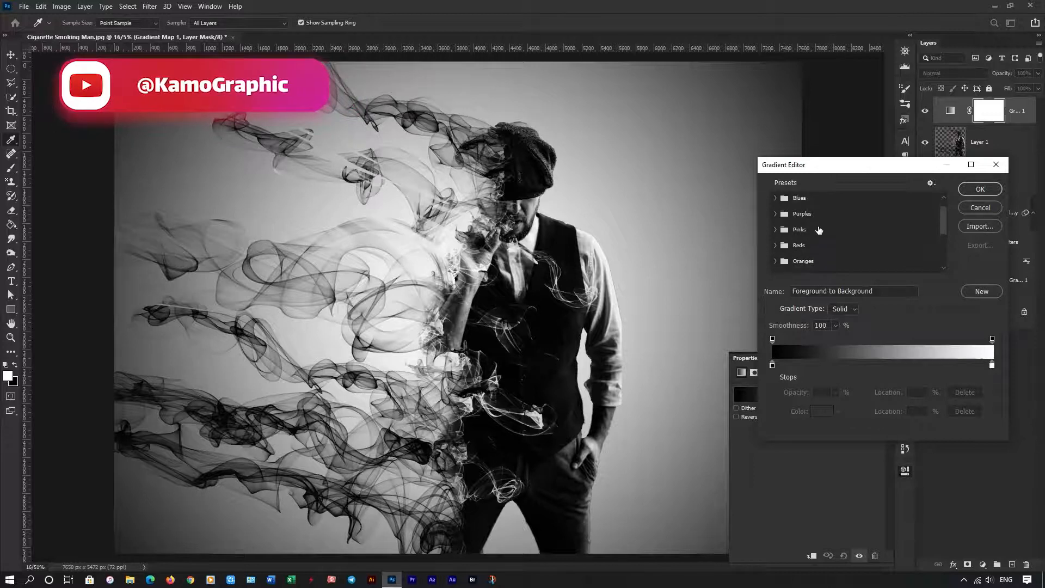
scroll(813, 236, "up", 1)
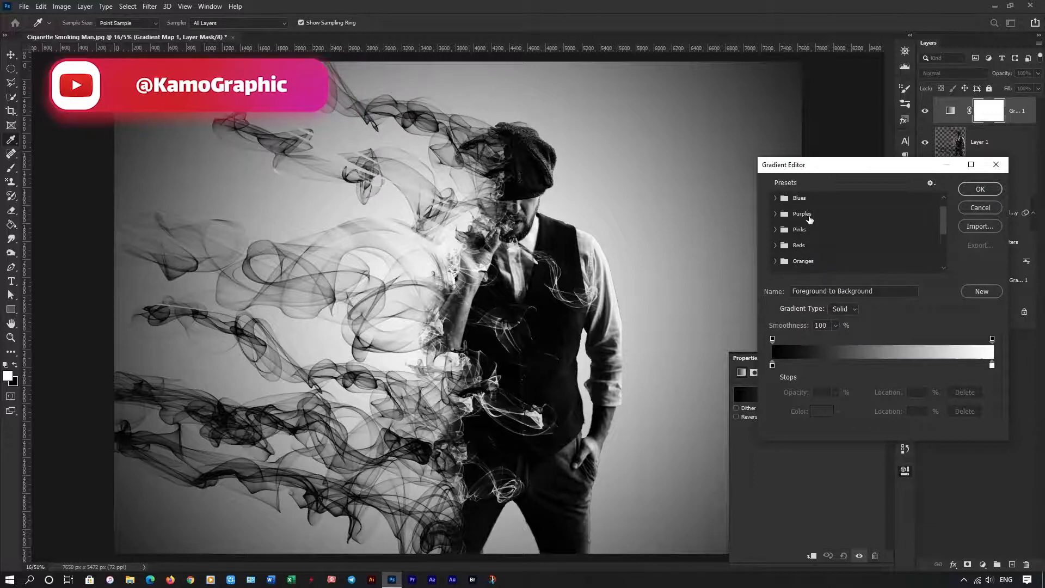
left_click(775, 214)
scroll(823, 220, "down", 1)
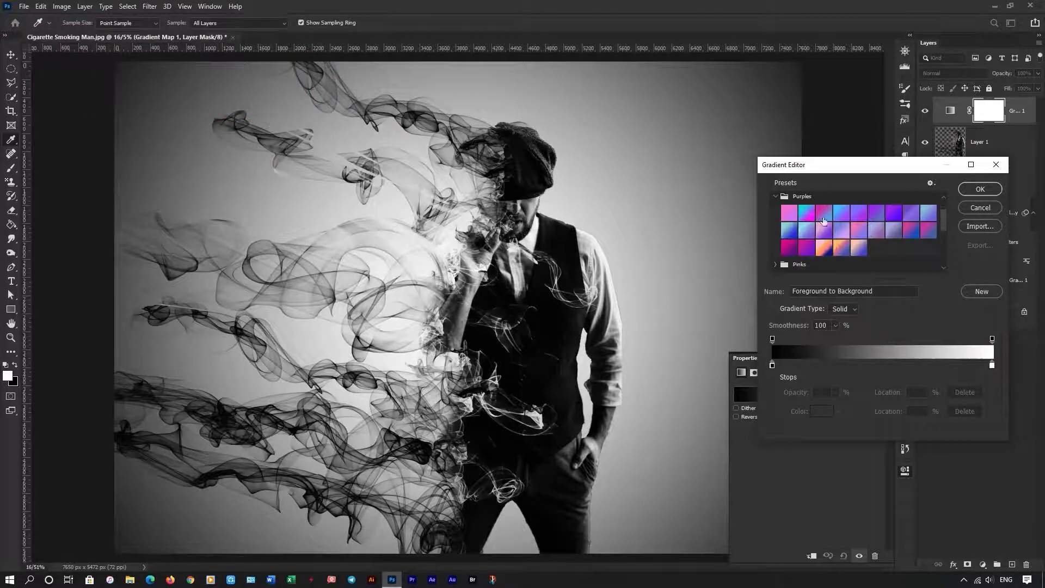
left_click(824, 251)
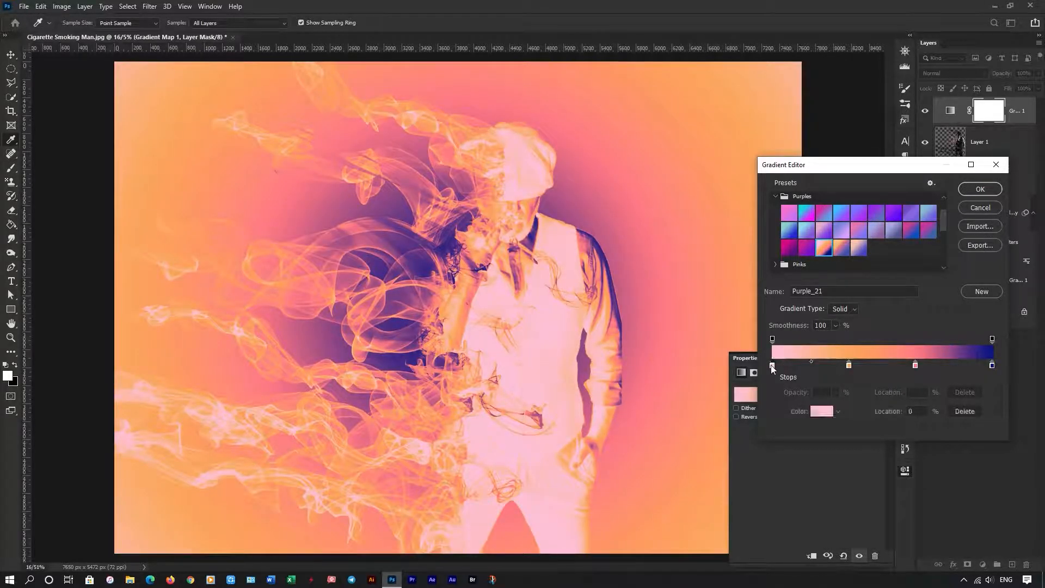
Reduce the gradient map to orange at 0% fading into blue, and set the adjustment layer's blend mode to Soft Light
left_click_drag(771, 368, 773, 397)
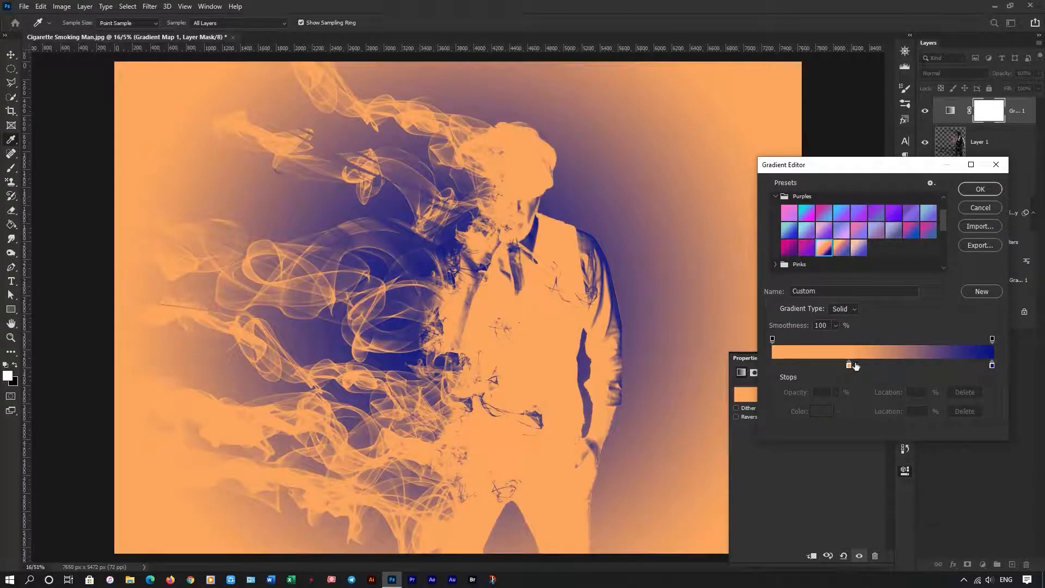
left_click_drag(848, 367, 764, 374)
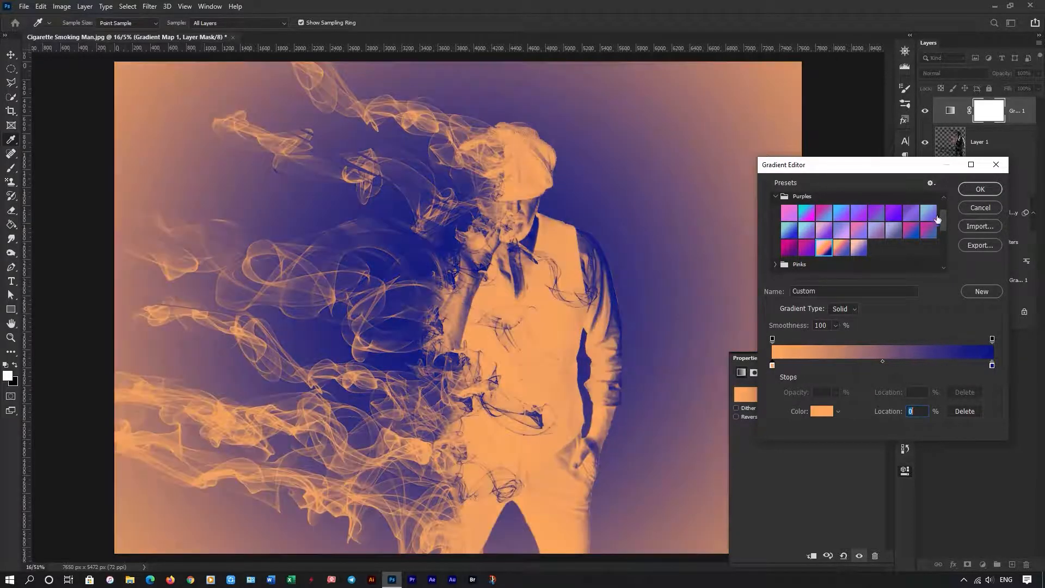
left_click(980, 189)
left_click(974, 73)
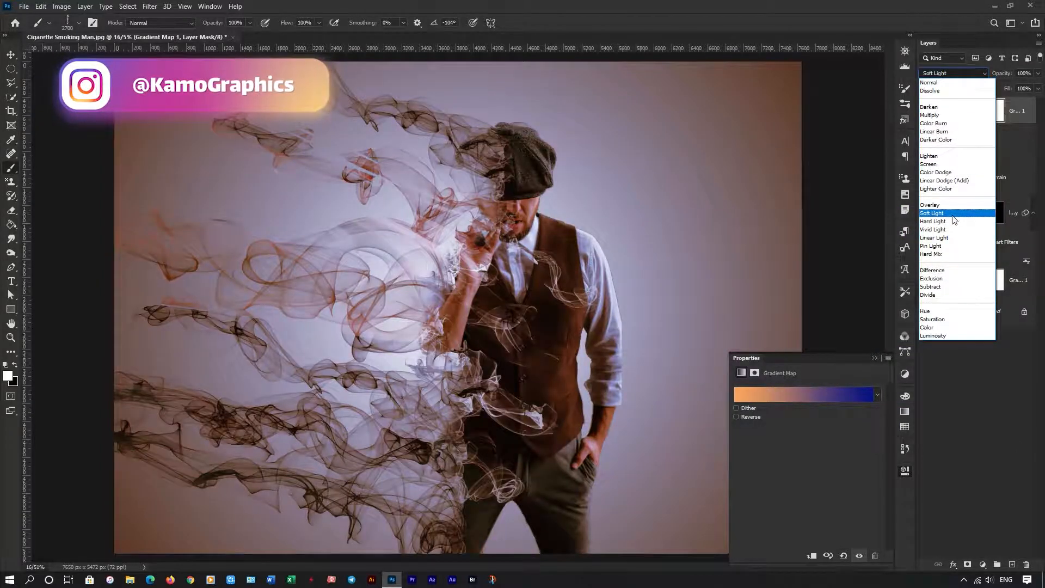
left_click(951, 214)
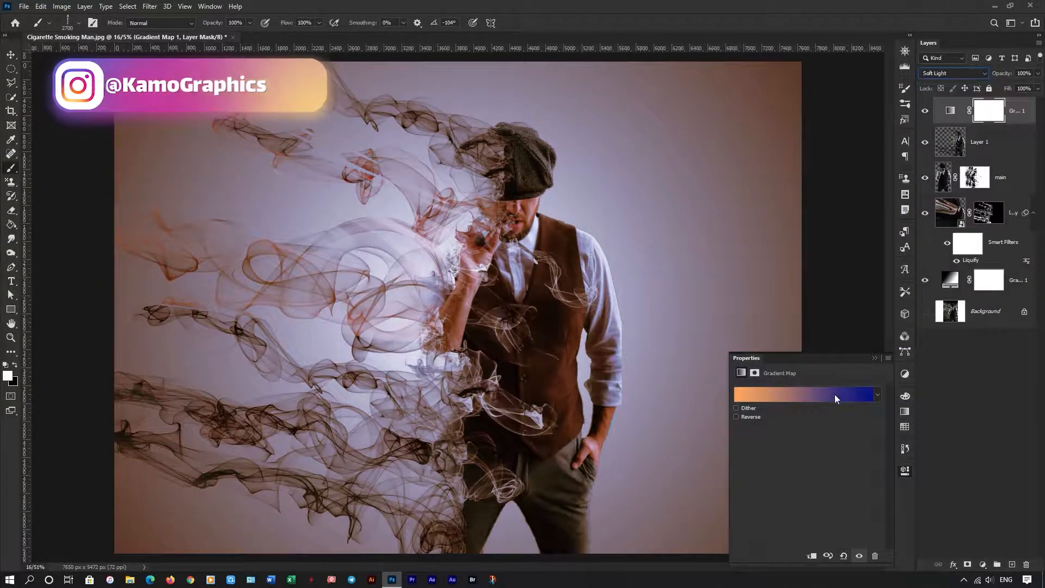
left_click(849, 394)
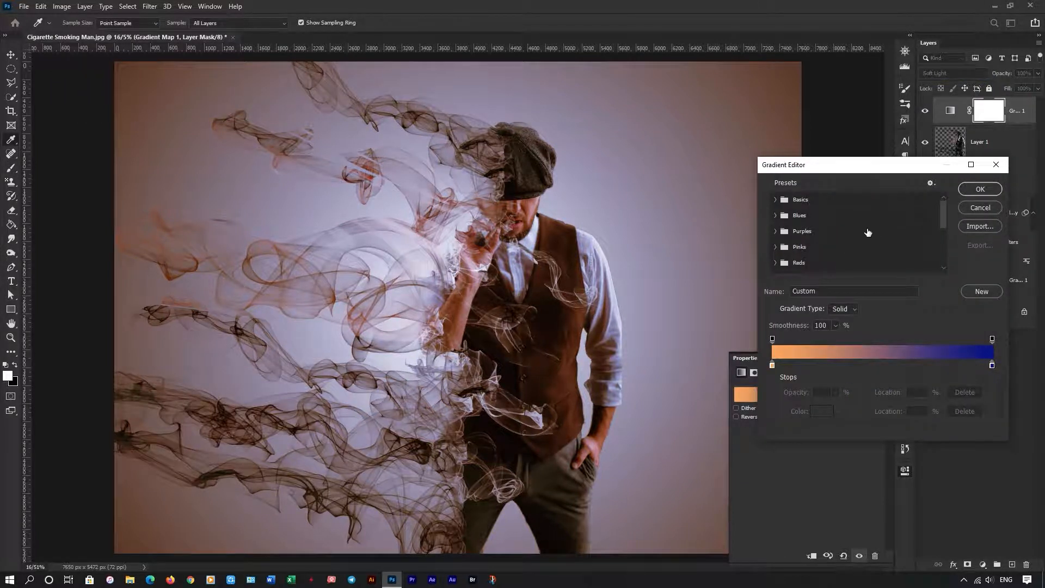
left_click(781, 201)
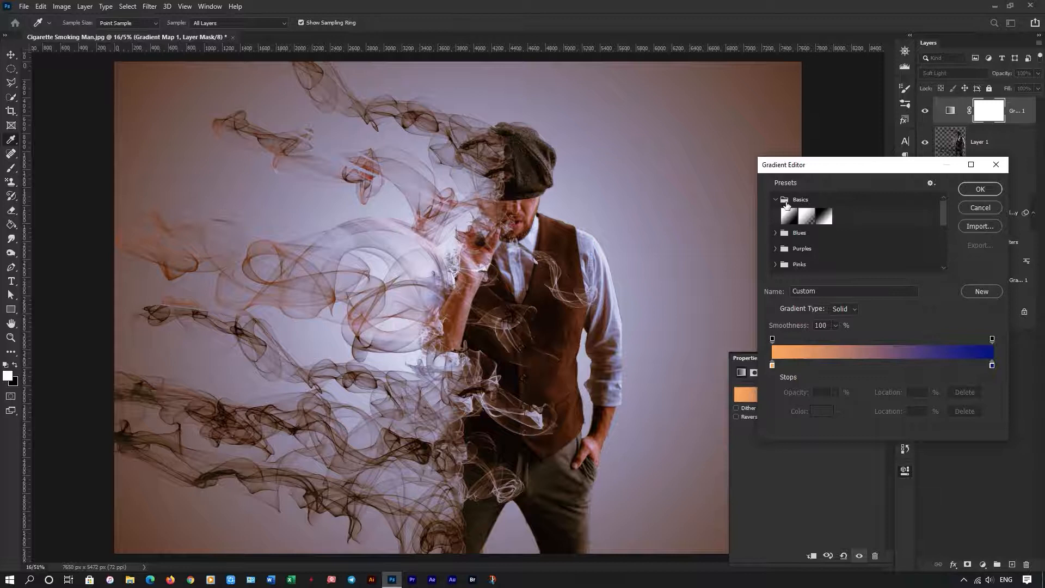
left_click(779, 199)
scroll(857, 262, "down", 3)
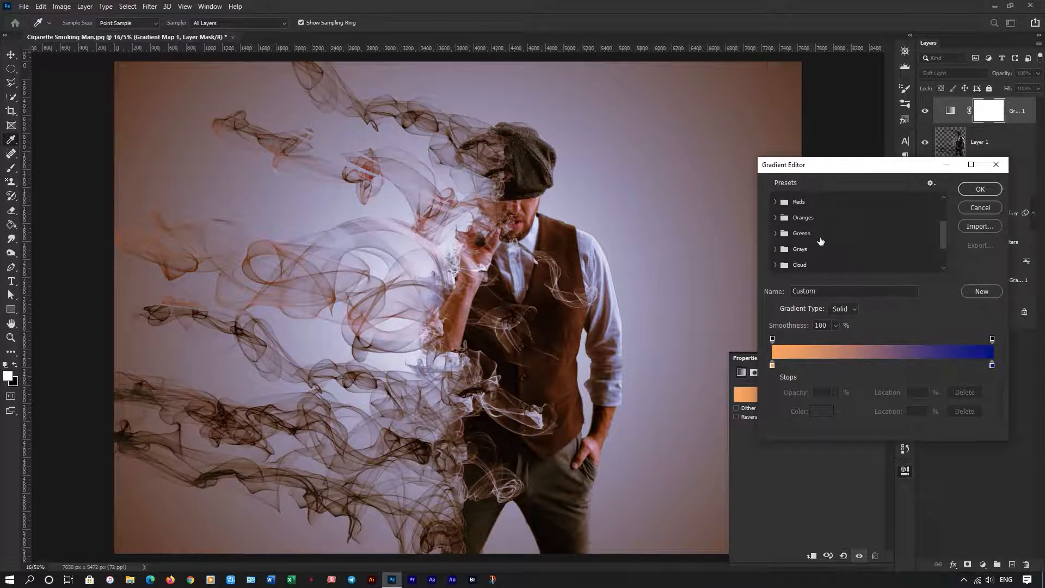
left_click(979, 189)
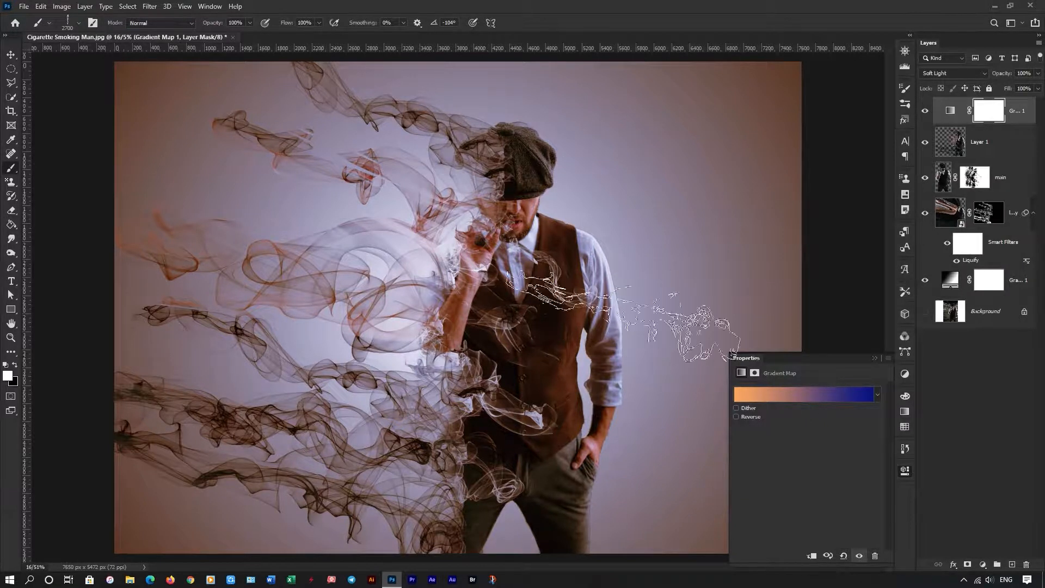
Lower the Gradient Map layer's opacity to 52%
left_click(1038, 72)
left_click_drag(1035, 87, 1013, 86)
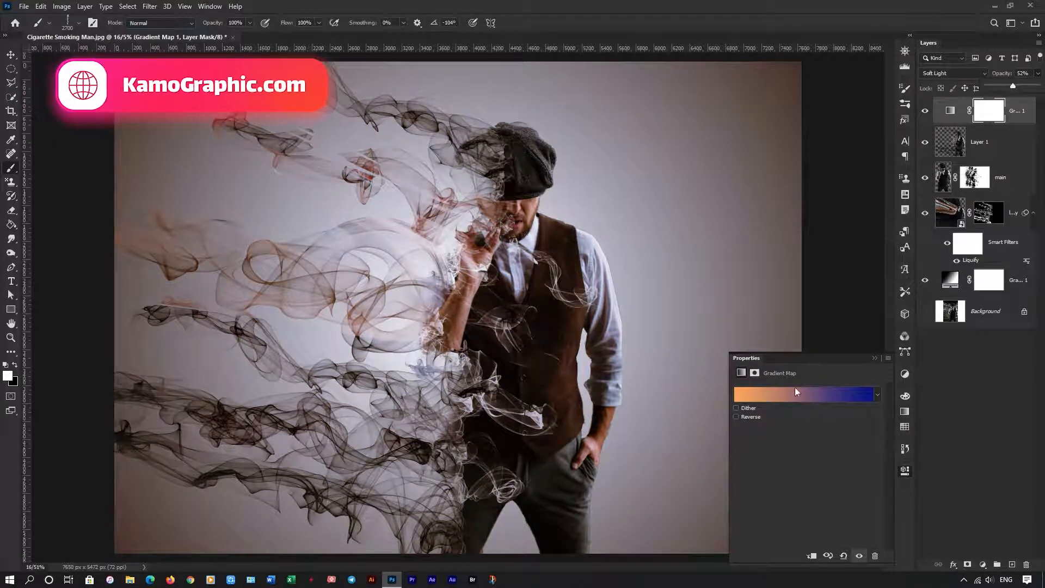
Reopen the Gradient Map's gradient for editing and set its orange stop at 0% to colour ffa65b
left_click(786, 394)
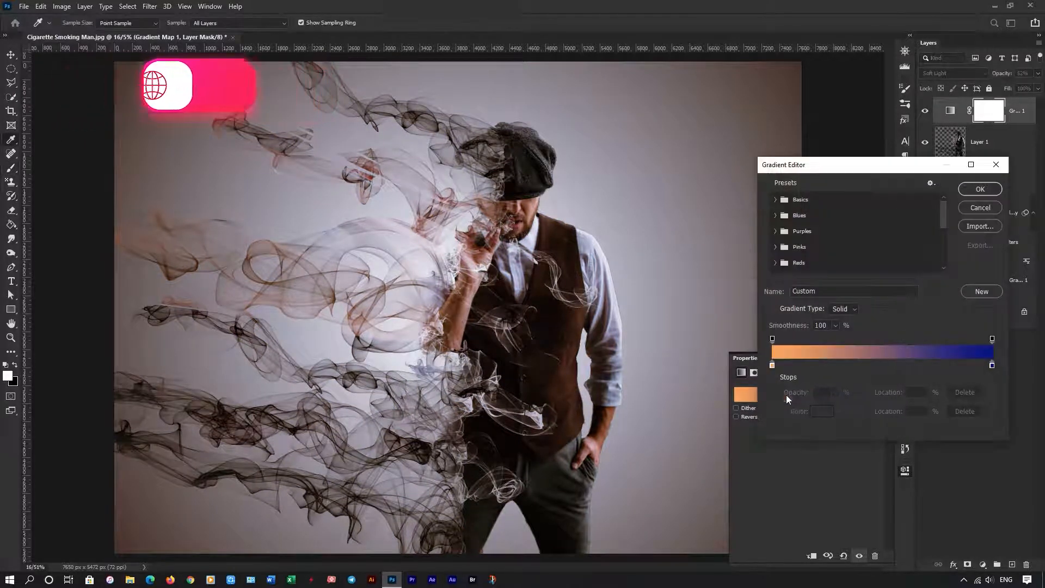
left_click(773, 366)
left_click(824, 411)
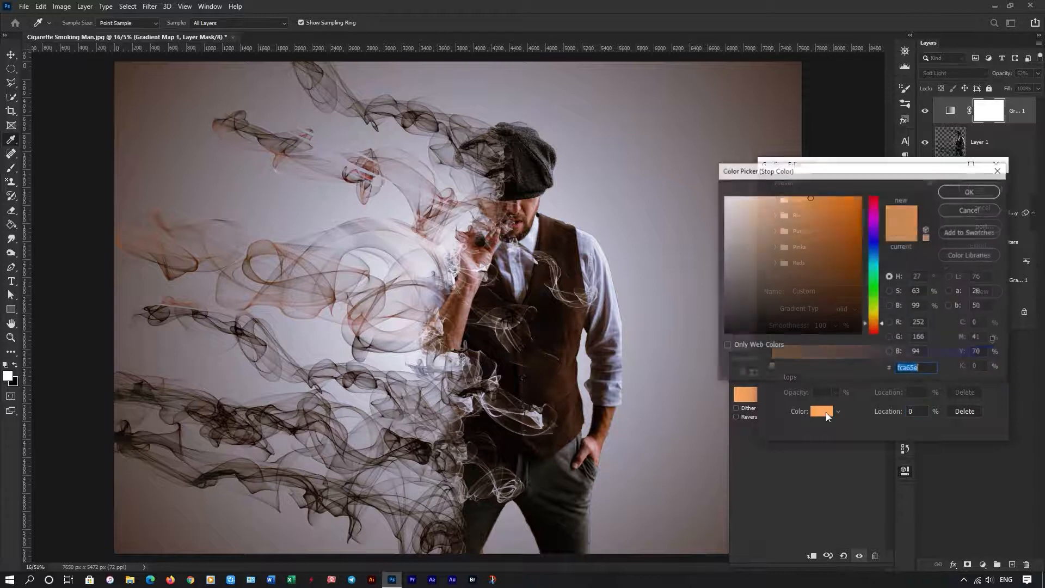
mouse_move(791, 197)
left_mouse_down()
mouse_move(782, 196)
mouse_move(801, 197)
mouse_move(809, 221)
mouse_move(802, 208)
mouse_move(812, 195)
left_mouse_up()
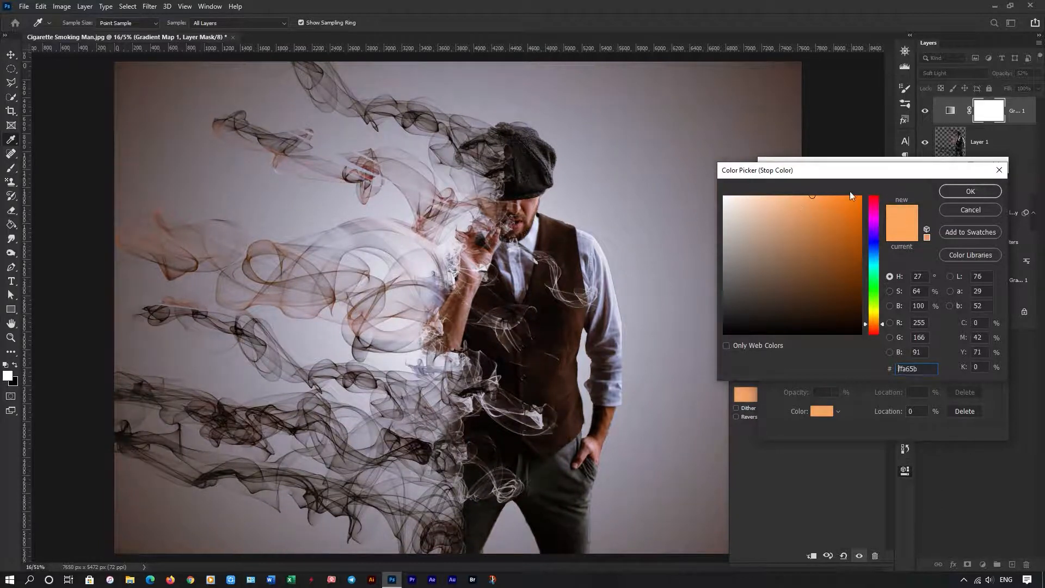
left_click(960, 187)
Set the gradient's blue stop at 100% to colour 0315a9, apply the gradient and collapse its properties
left_click(991, 365)
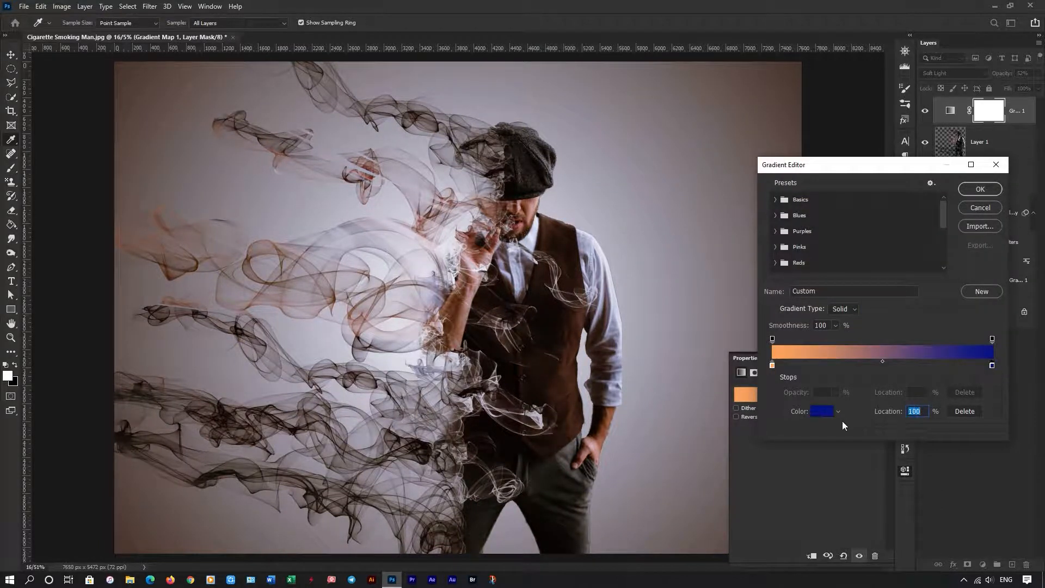
left_click(821, 412)
left_click_drag(846, 197, 828, 198)
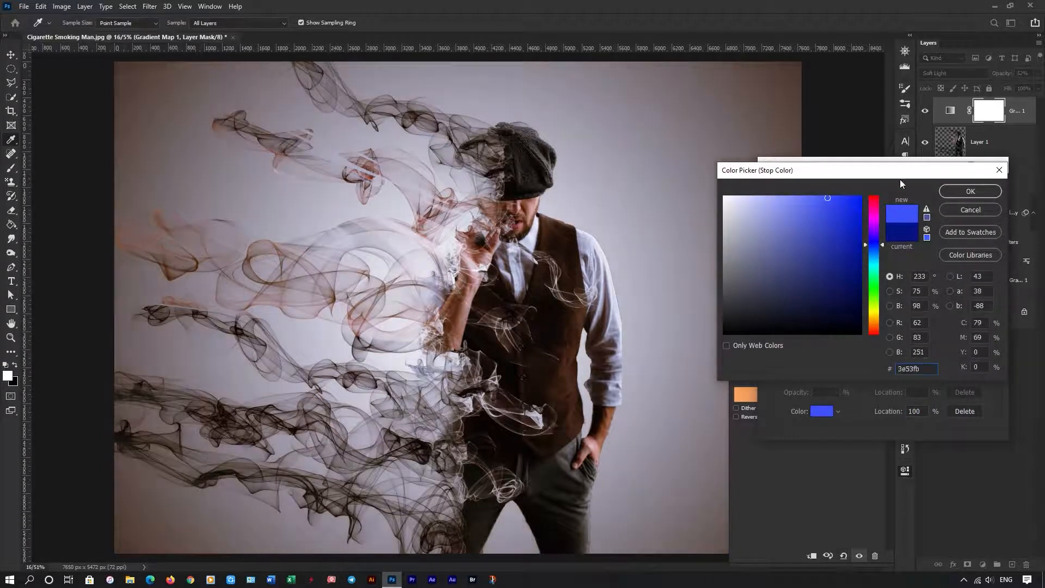
left_click(857, 242)
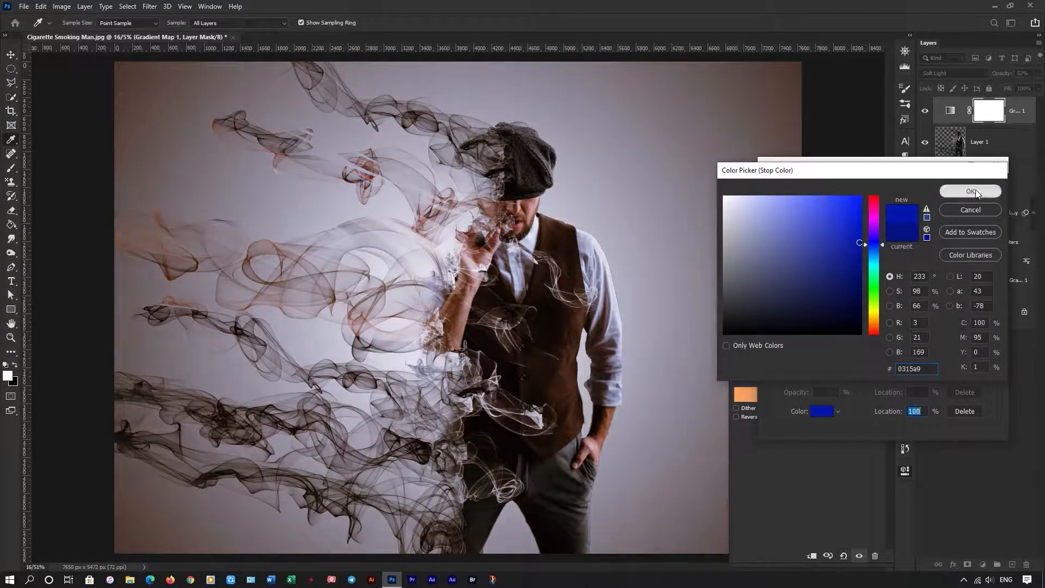
left_click(980, 191)
left_click(981, 190)
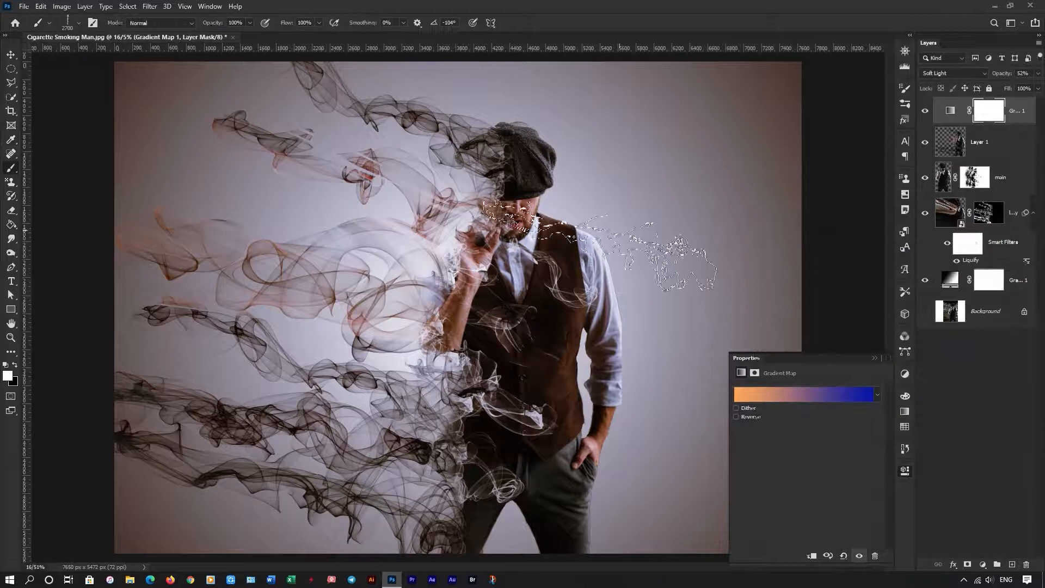
left_click(876, 358)
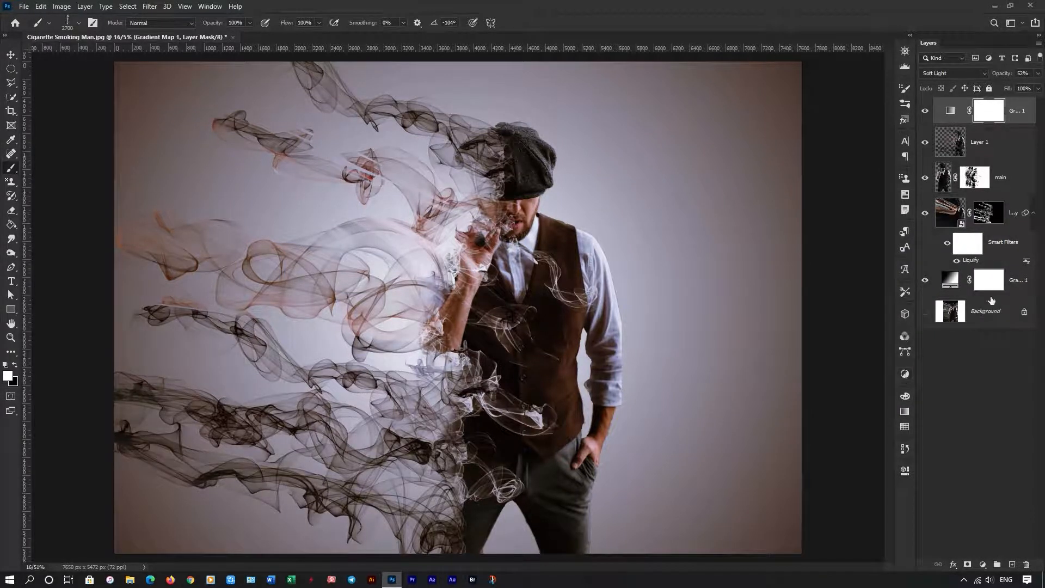
Duplicate the main layer, move the copy above the Gradient Map layer and disable the copy's layer mask
left_click(967, 144)
left_click(1013, 186)
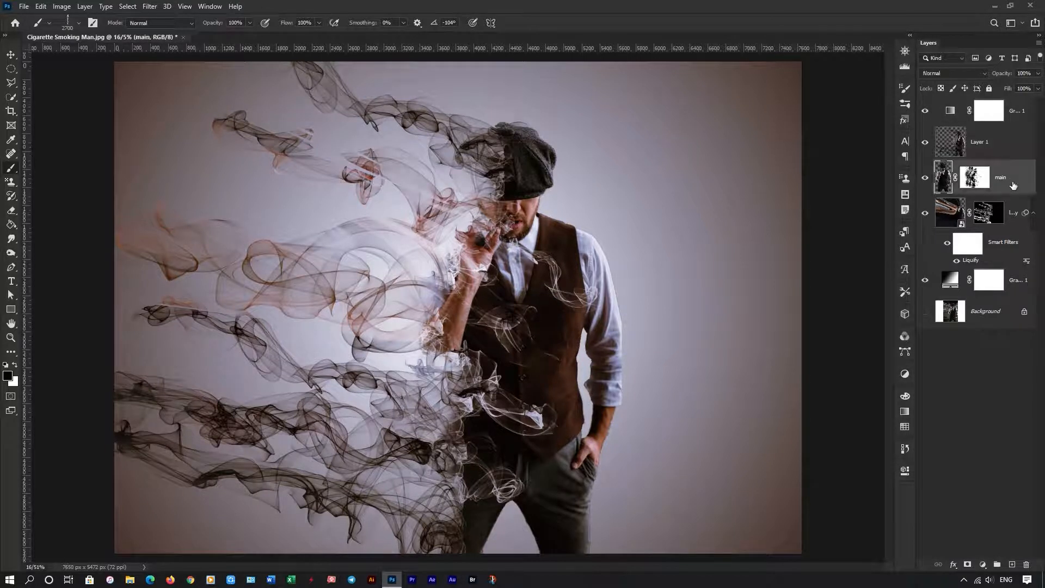
key("ctrl+j")
left_click_drag(1013, 186, 993, 135)
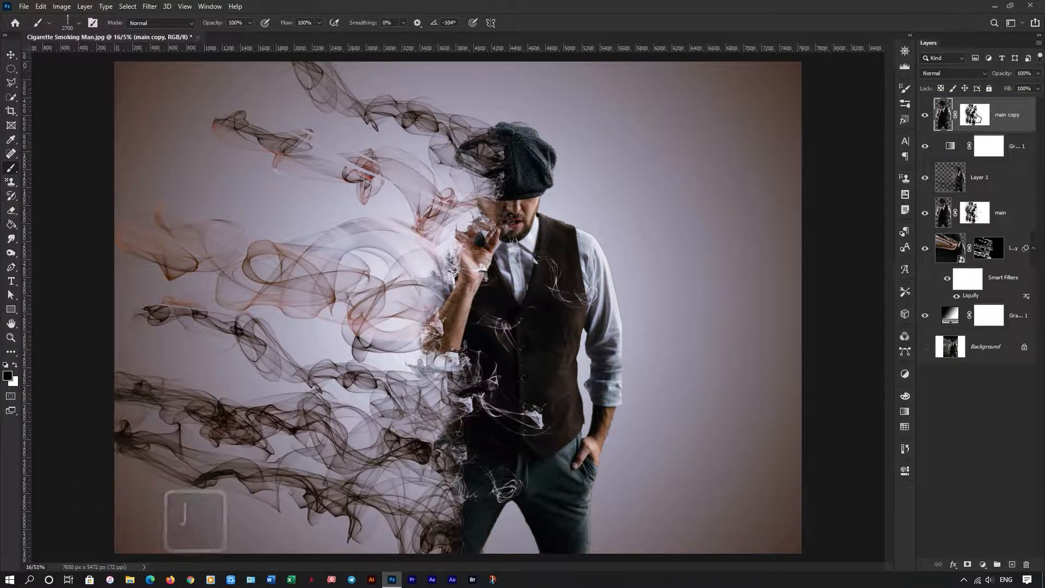
left_click(978, 116, "shift")
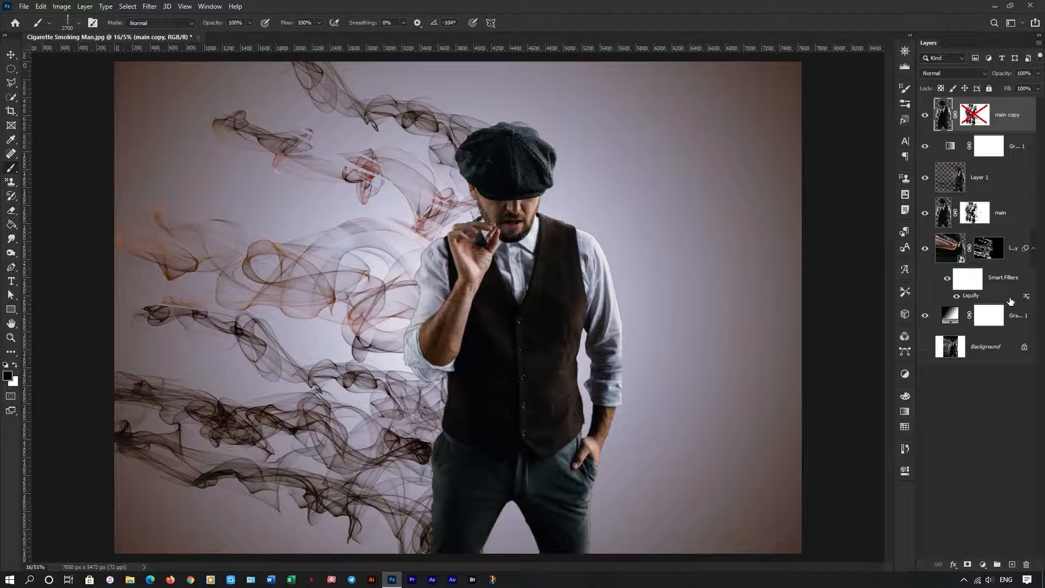
Place a copy of the gradient fill layer directly beneath the main copy layer and group the two layers
left_click(949, 320)
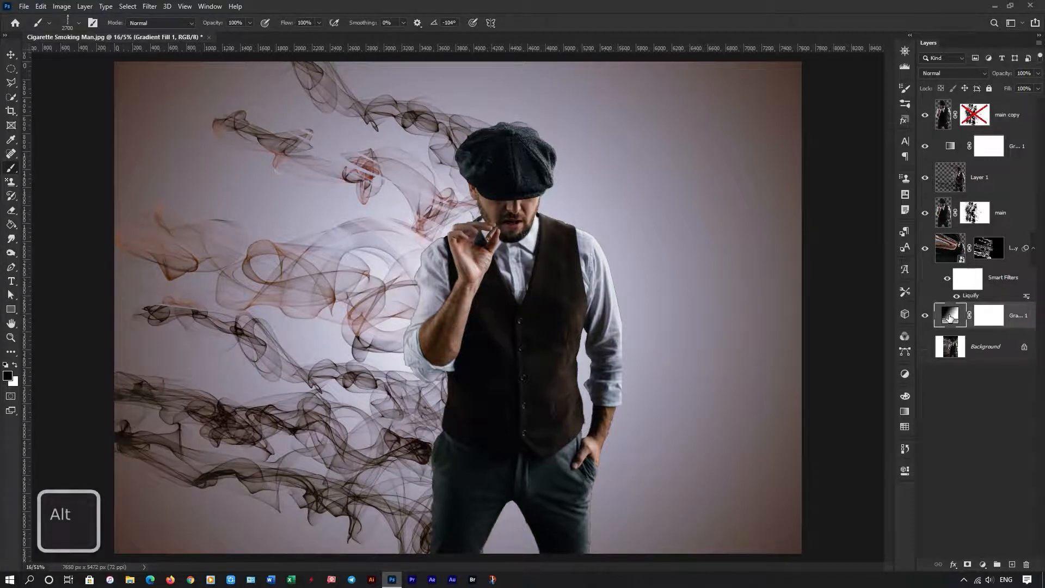
left_click_drag(944, 325, 965, 130)
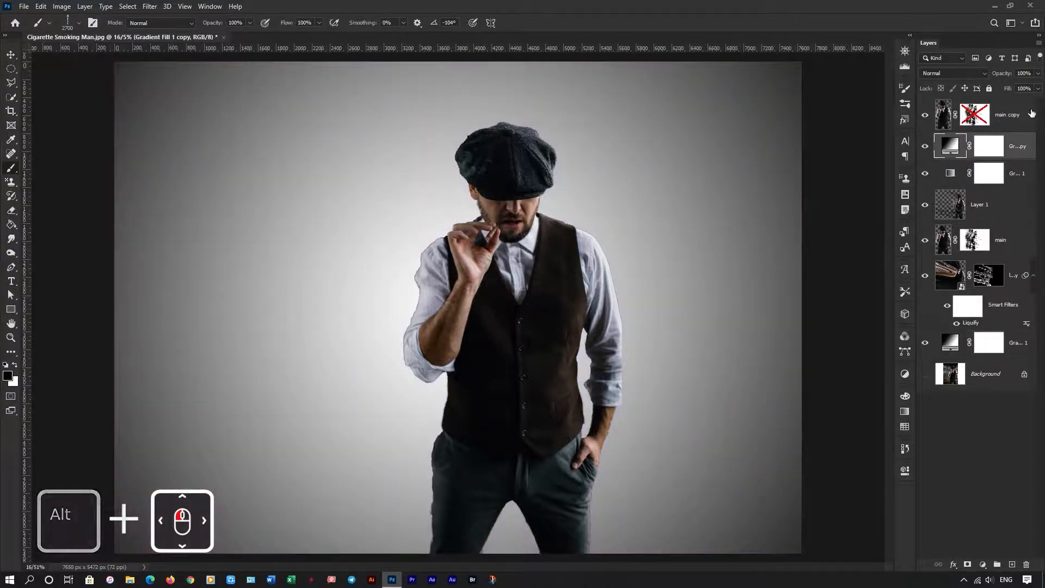
left_click(1026, 116)
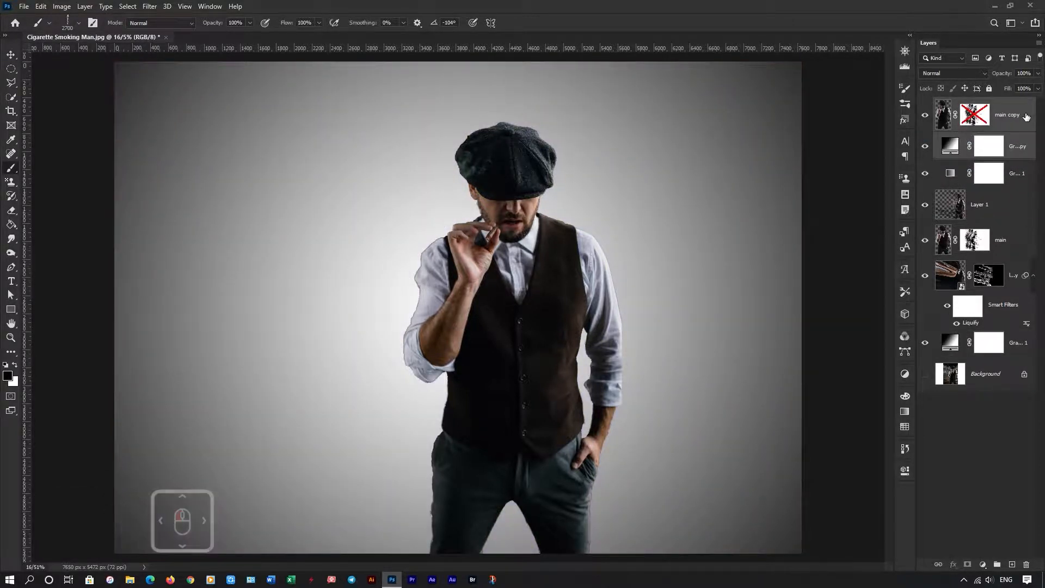
key("ctrl+g")
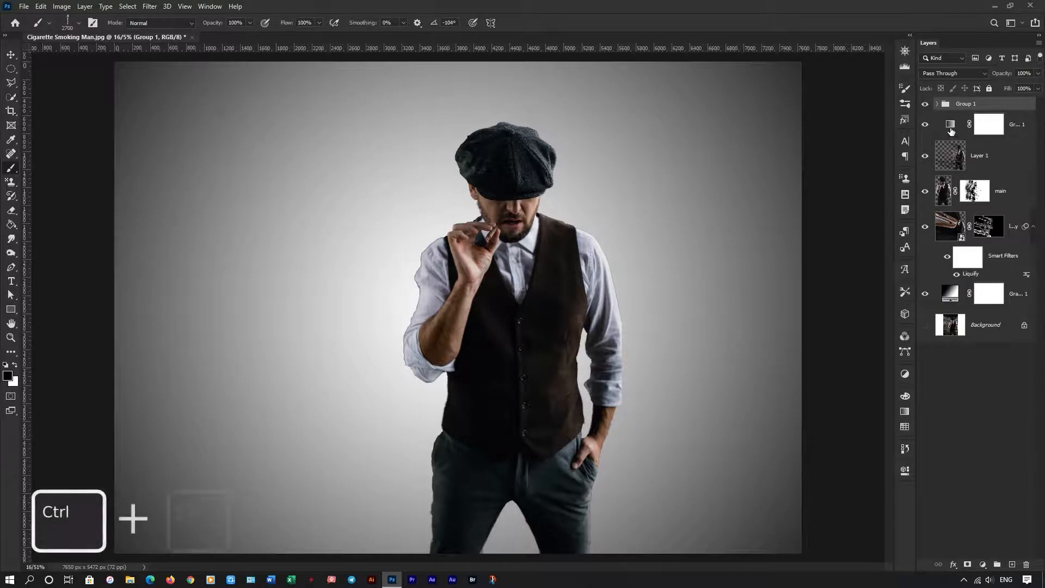
Toggle the new group's visibility to compare the original man with the smoke dispersion, leaving the group hidden
left_click(925, 105)
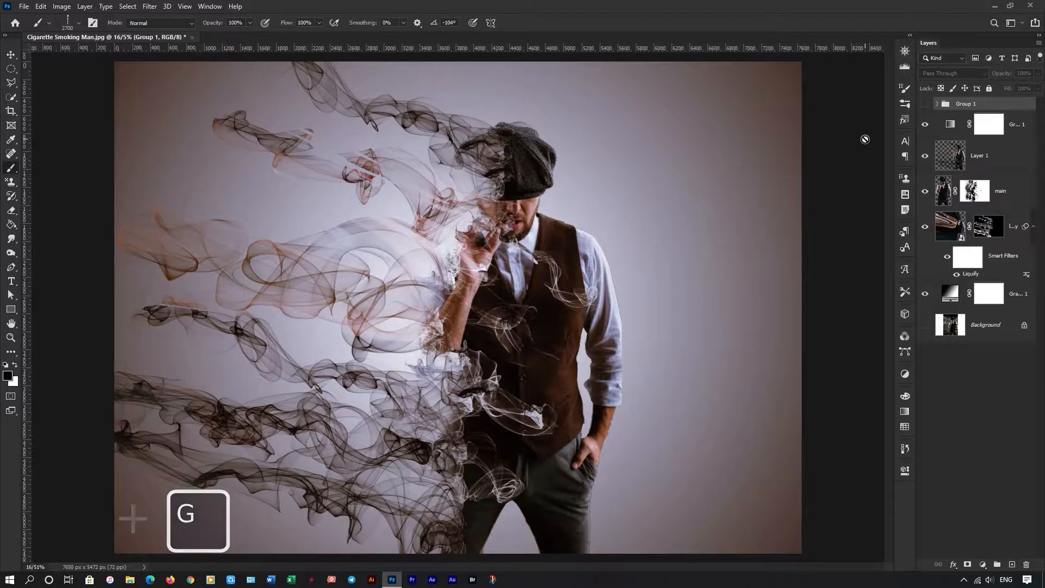
key("ctrl+comma")
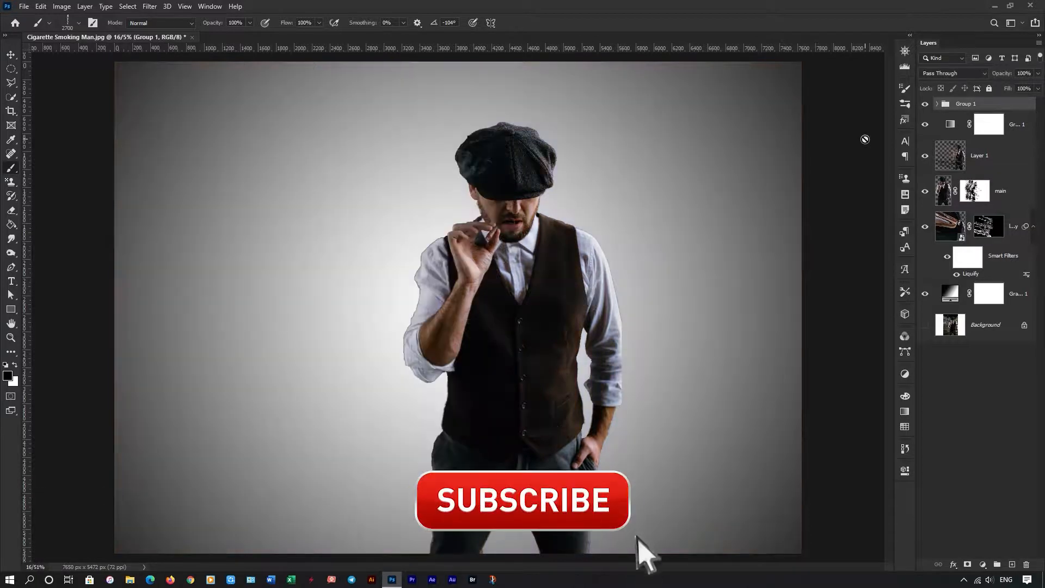
key("ctrl+comma")
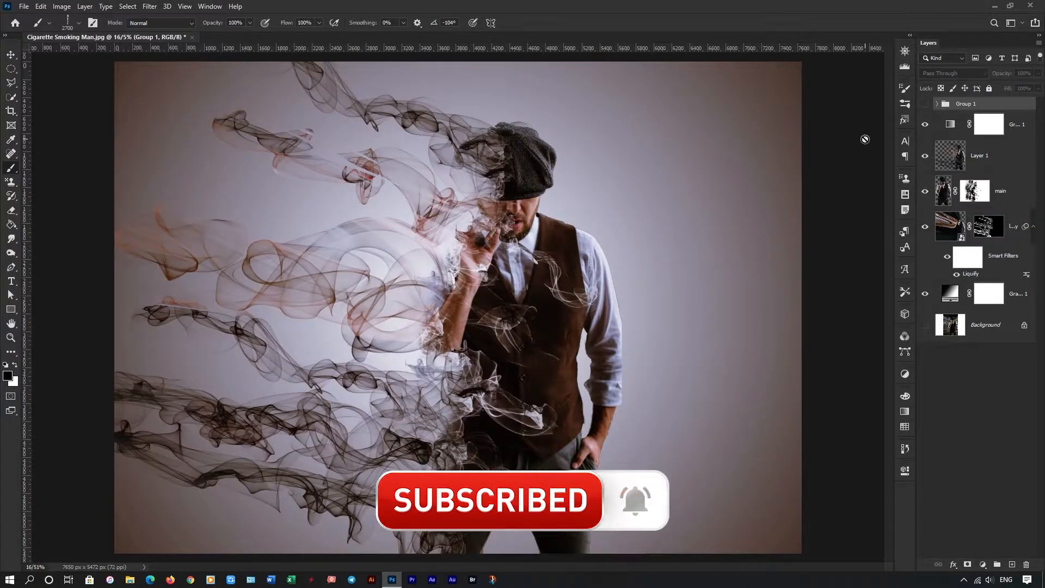